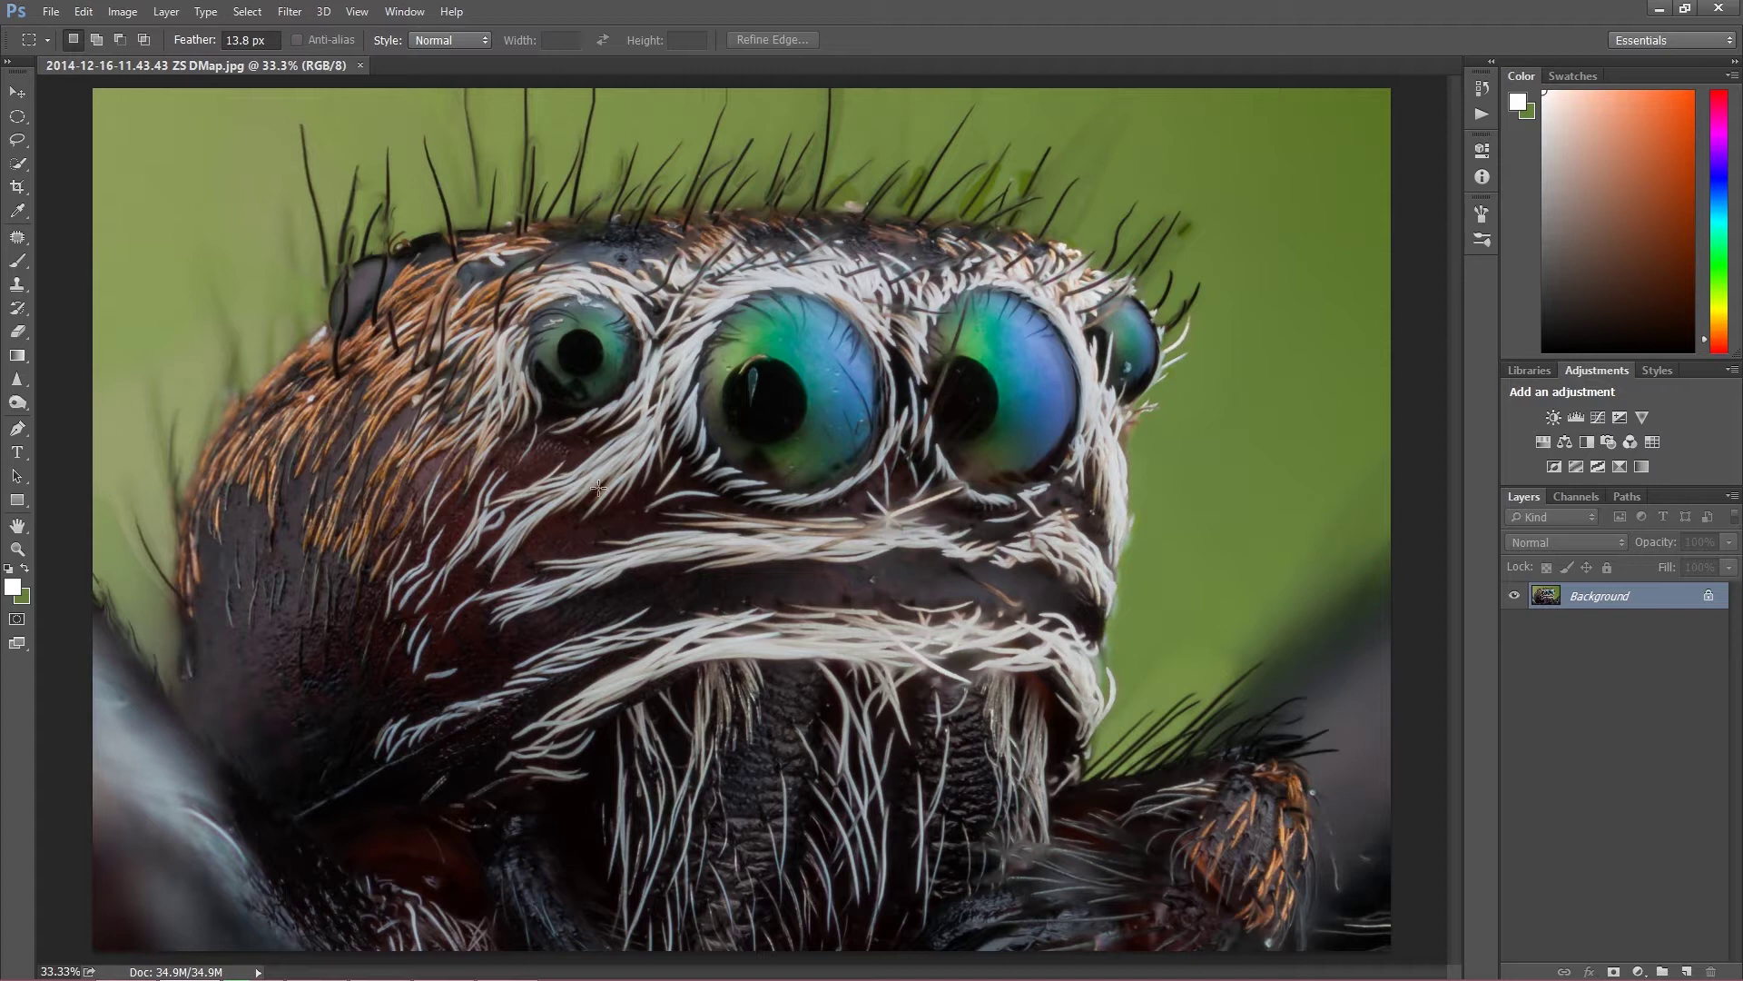
# View the Skillfeed high-end retouch course page in Chrome, then return to the spider photo in Photoshop
pyautogui.moveTo(261, 976)
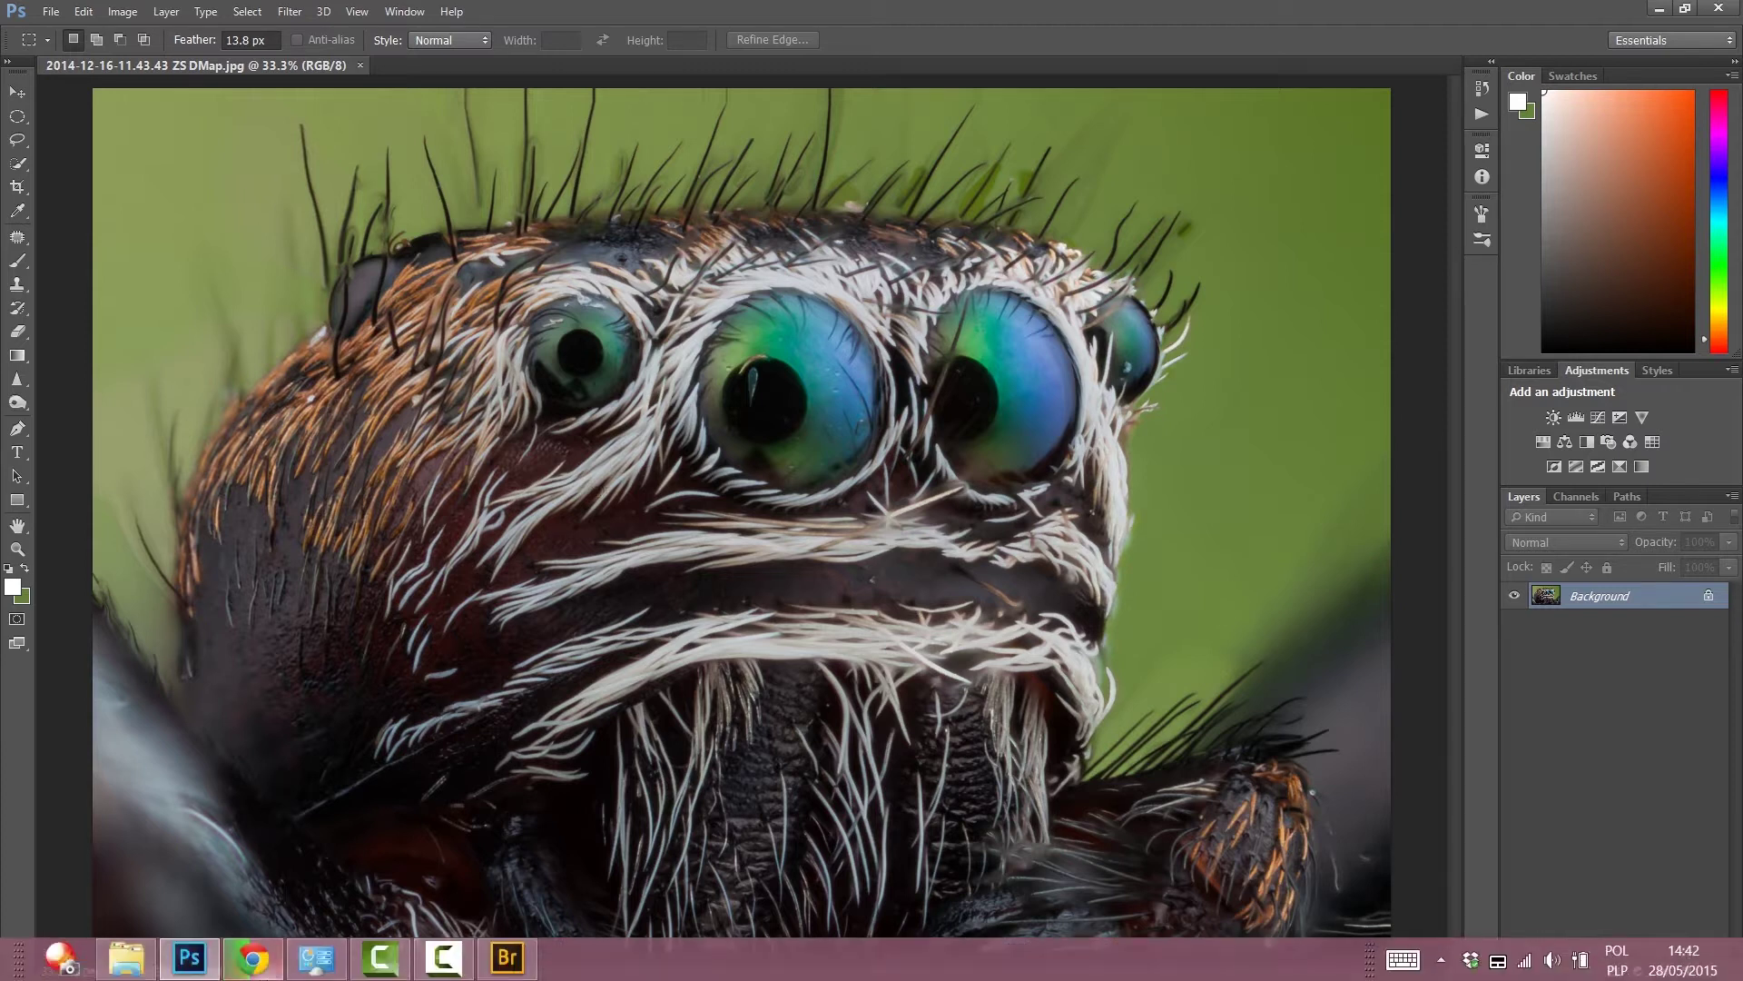
pyautogui.click(254, 958)
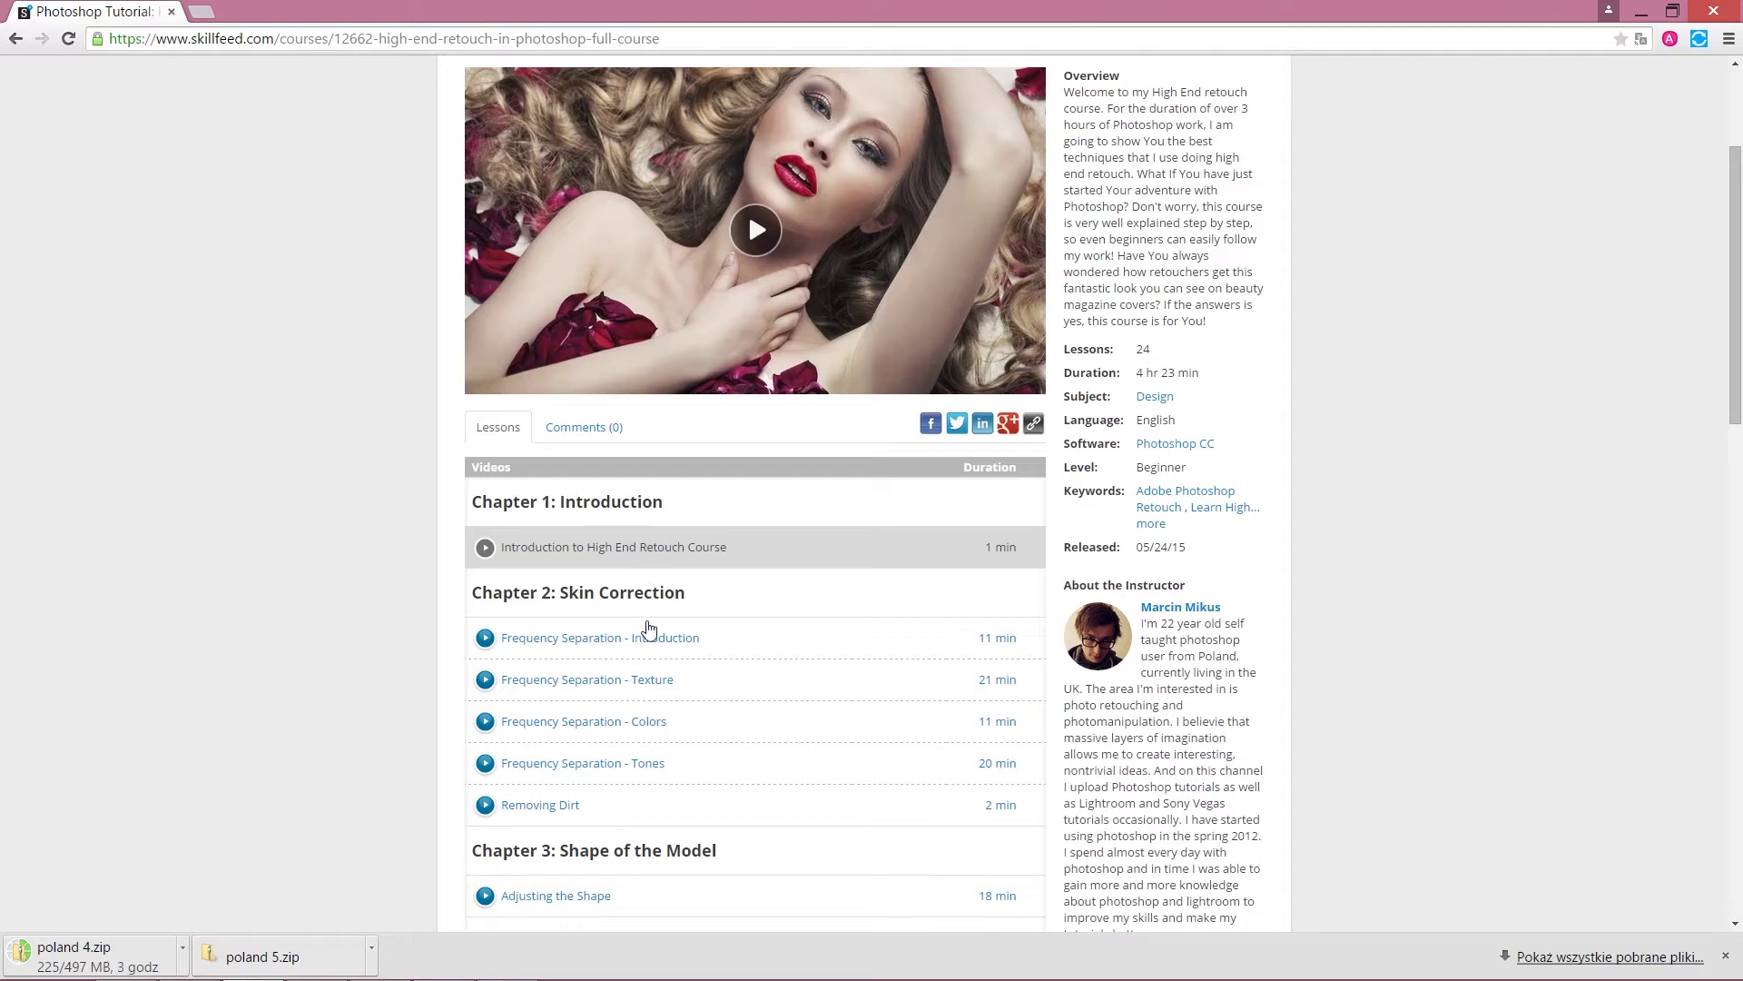
pyautogui.click(215, 958)
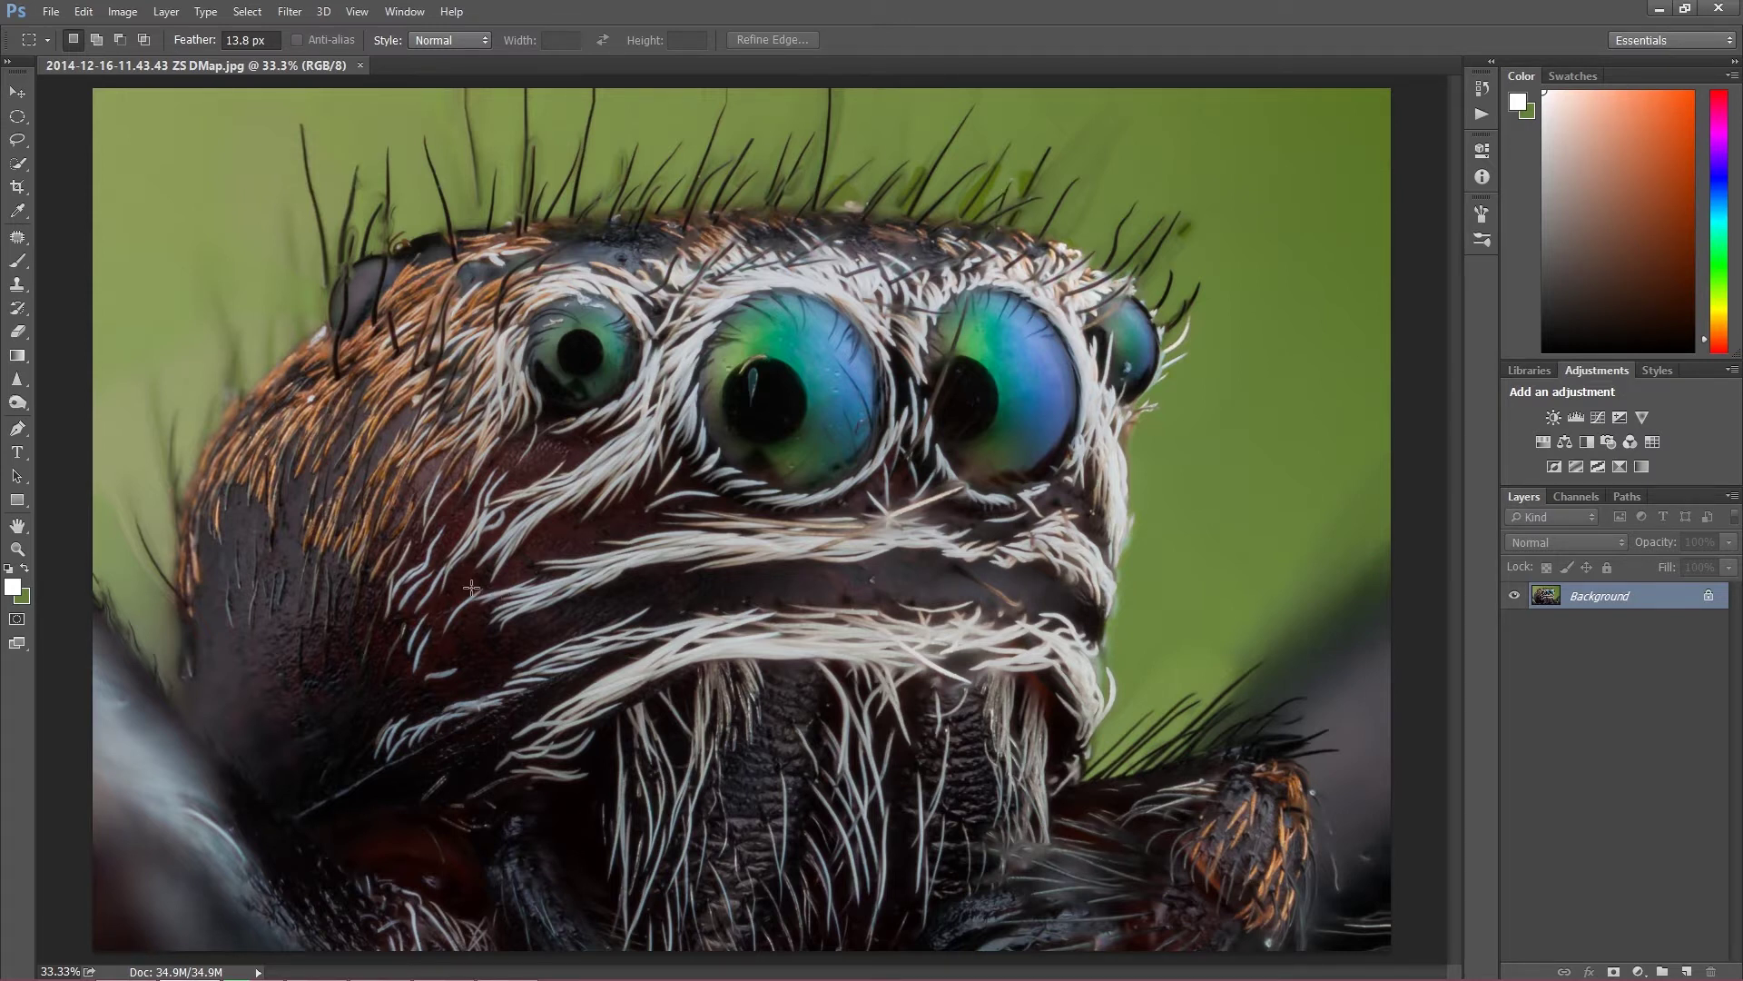
# Zoom to the green background's top edge at 100% and add an empty Layer 1
pyautogui.hotkey('ctrl', '+')
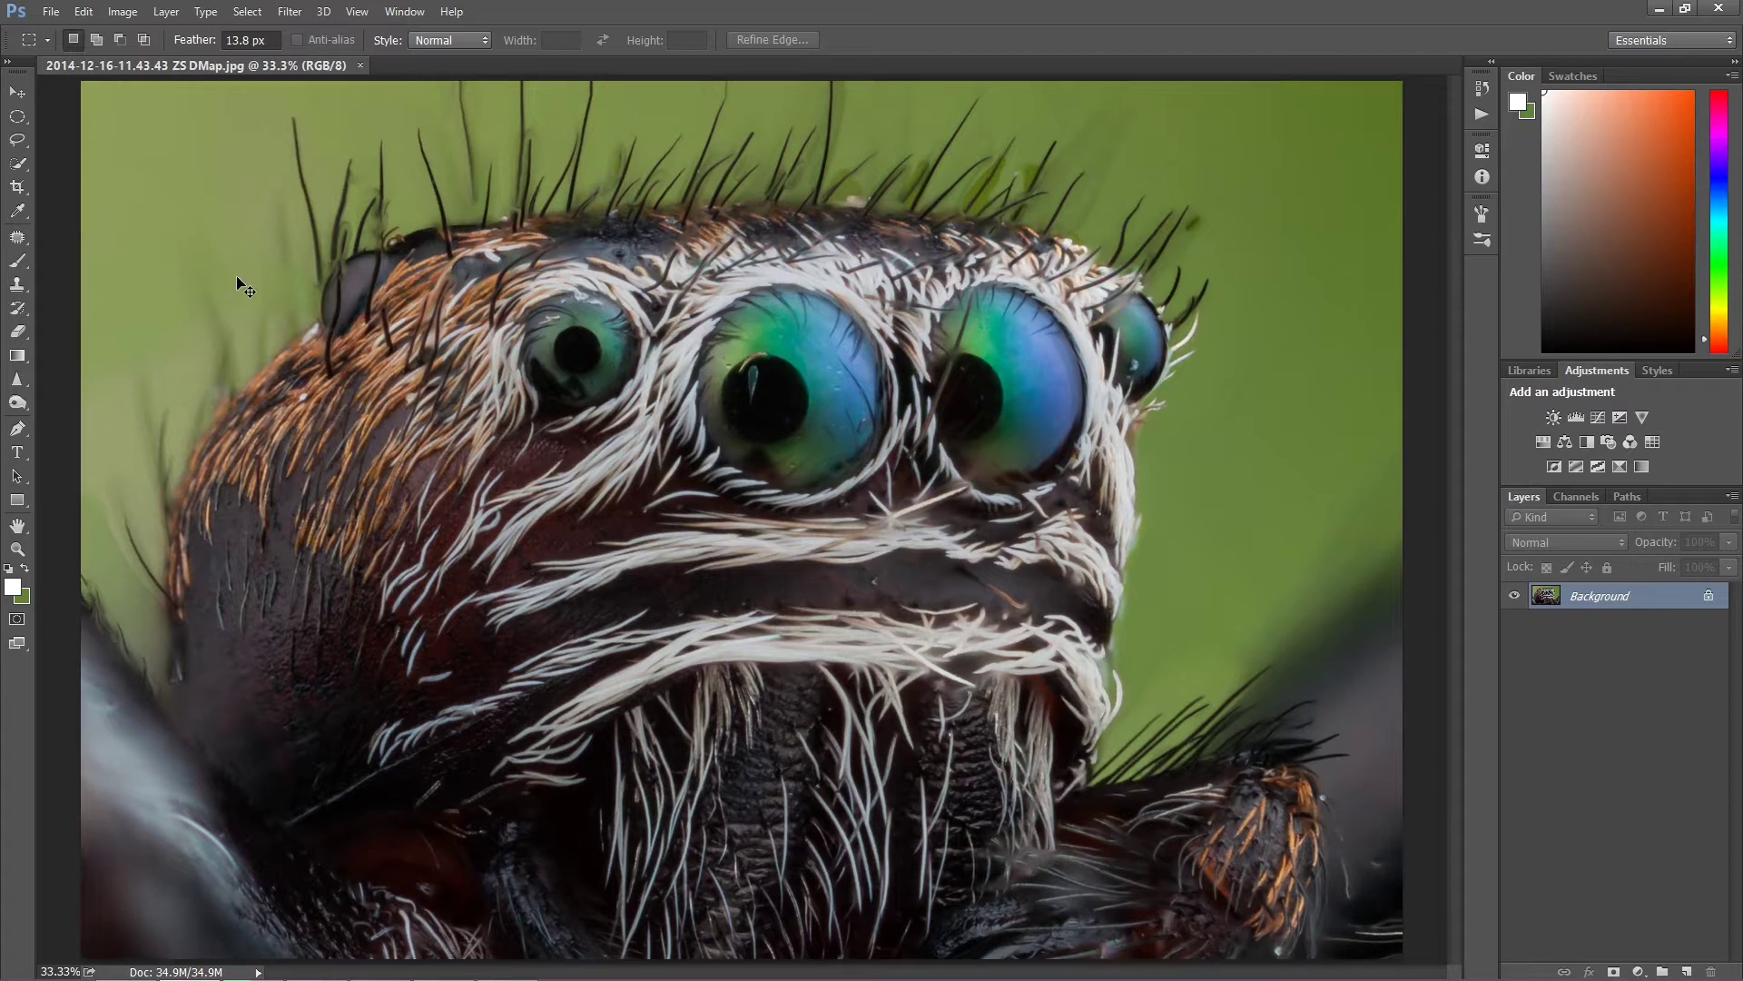
pyautogui.hotkey('ctrl', '+')
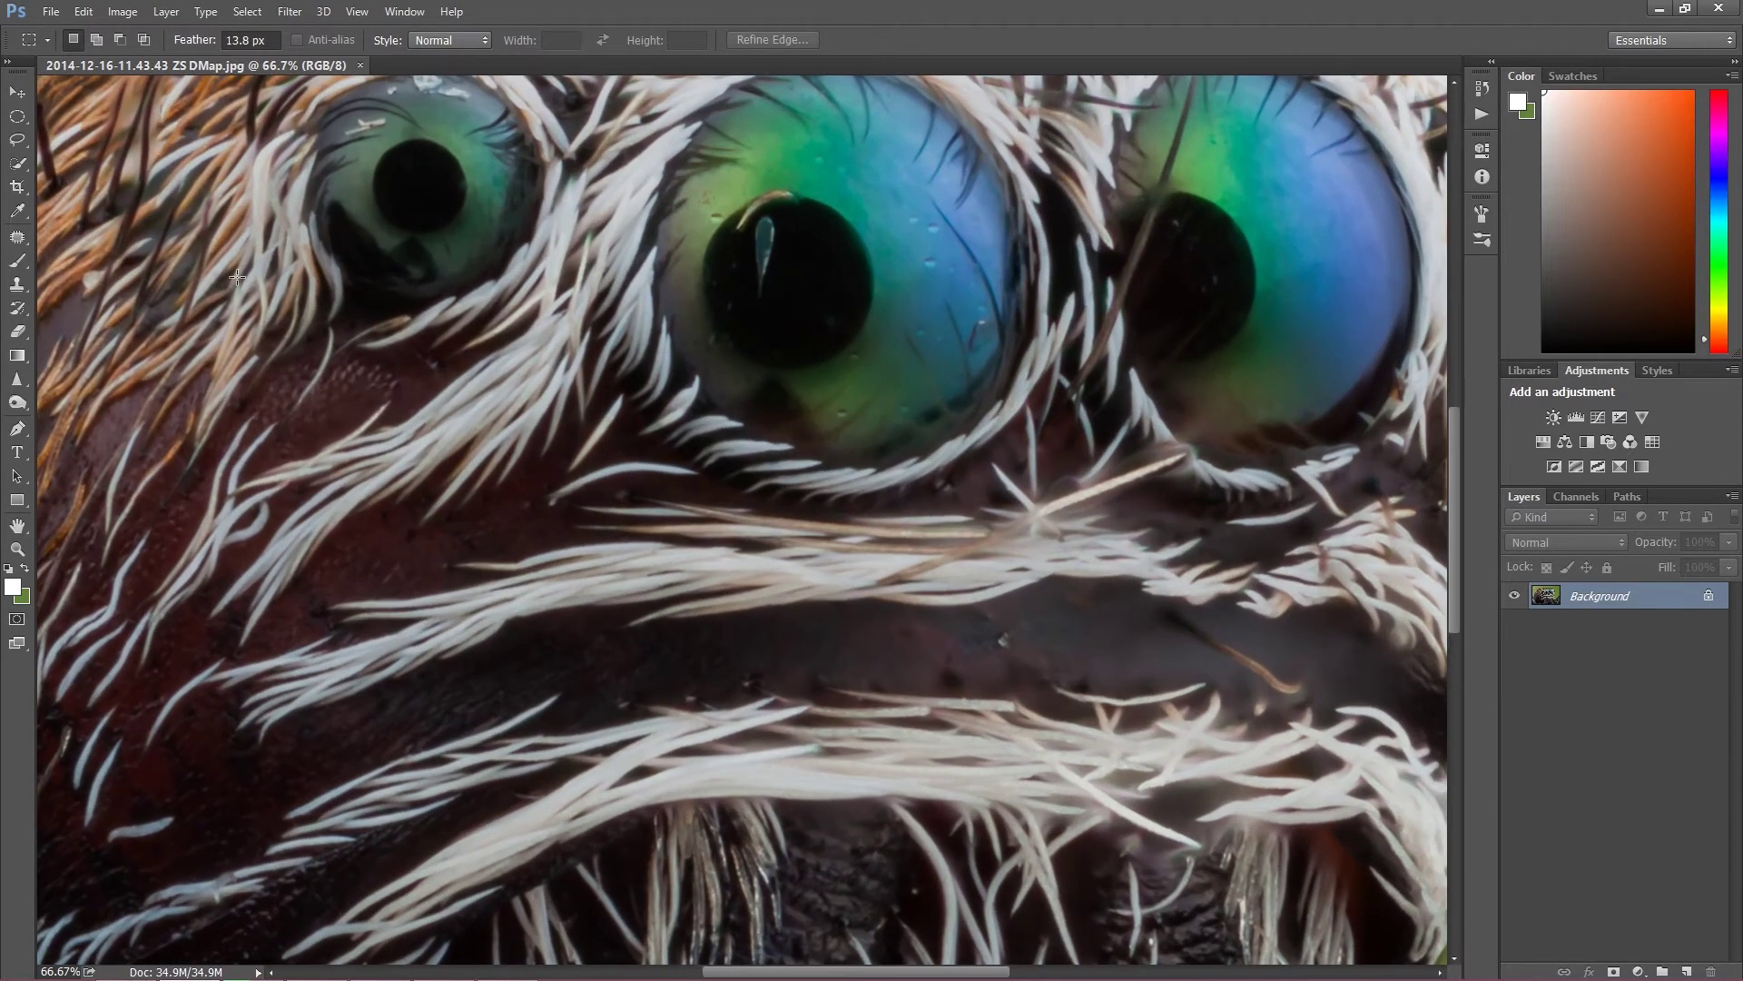
pyautogui.moveTo(665, 349); pyautogui.dragTo(559, 840)
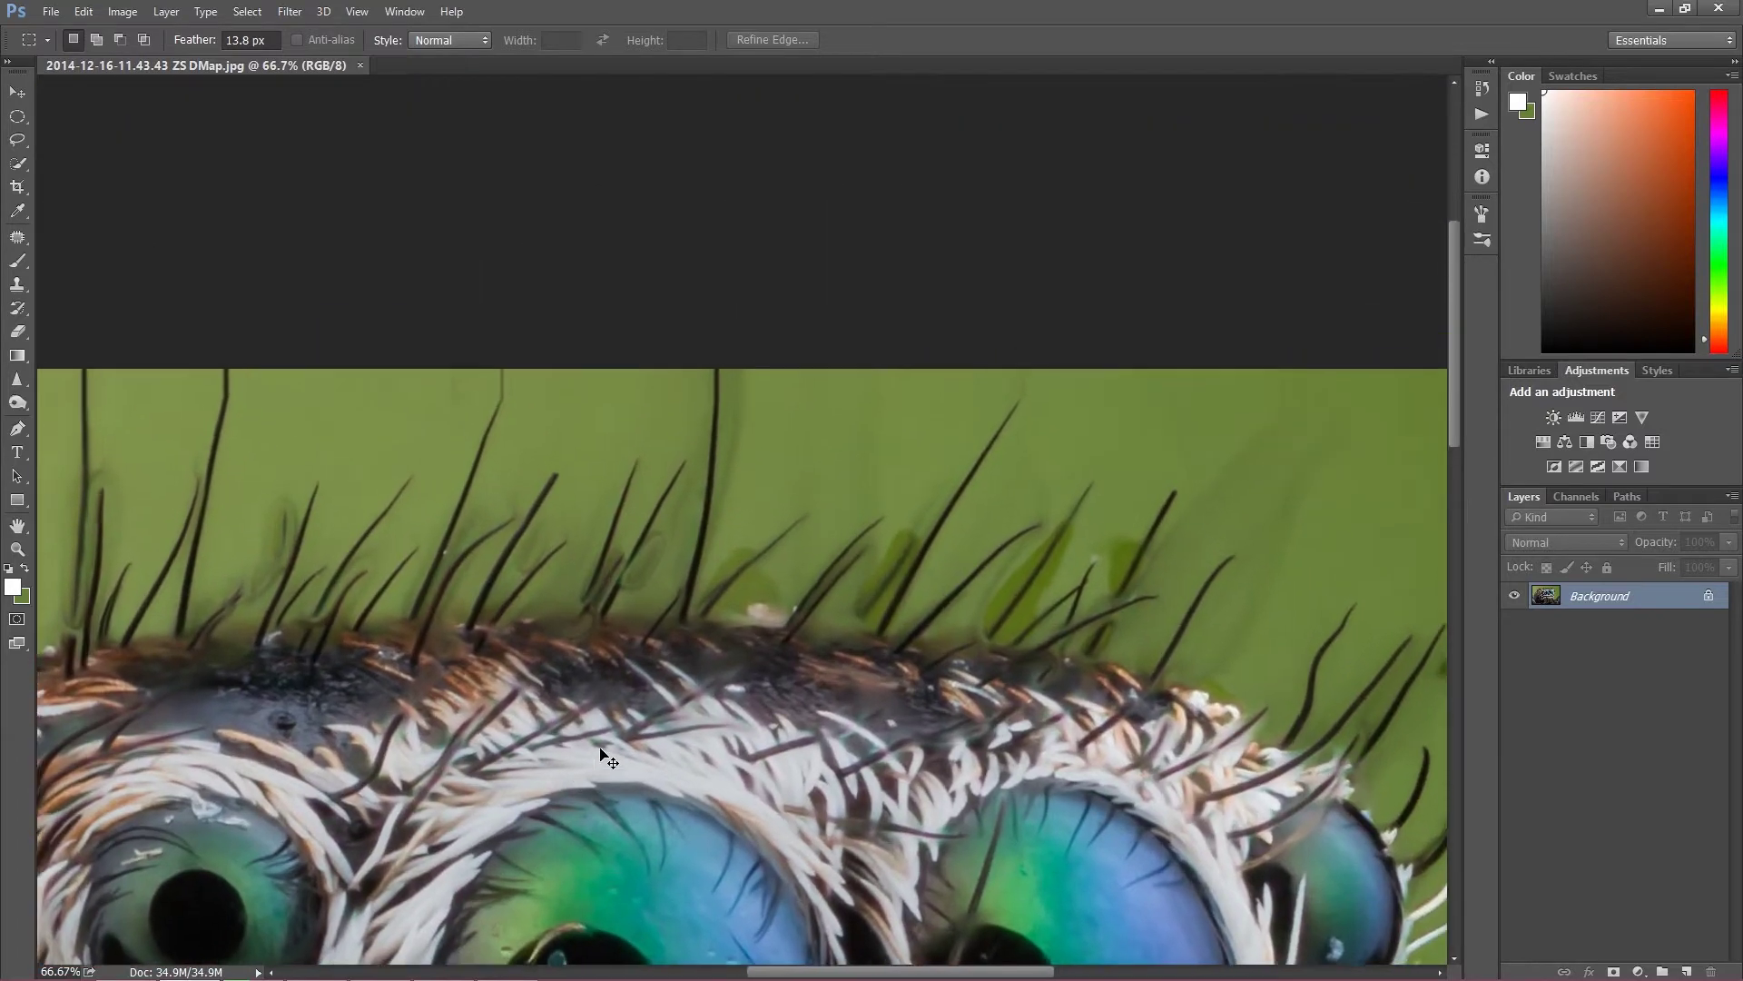
pyautogui.hotkey('ctrl', '+')
pyautogui.hotkey('ctrl', '+')
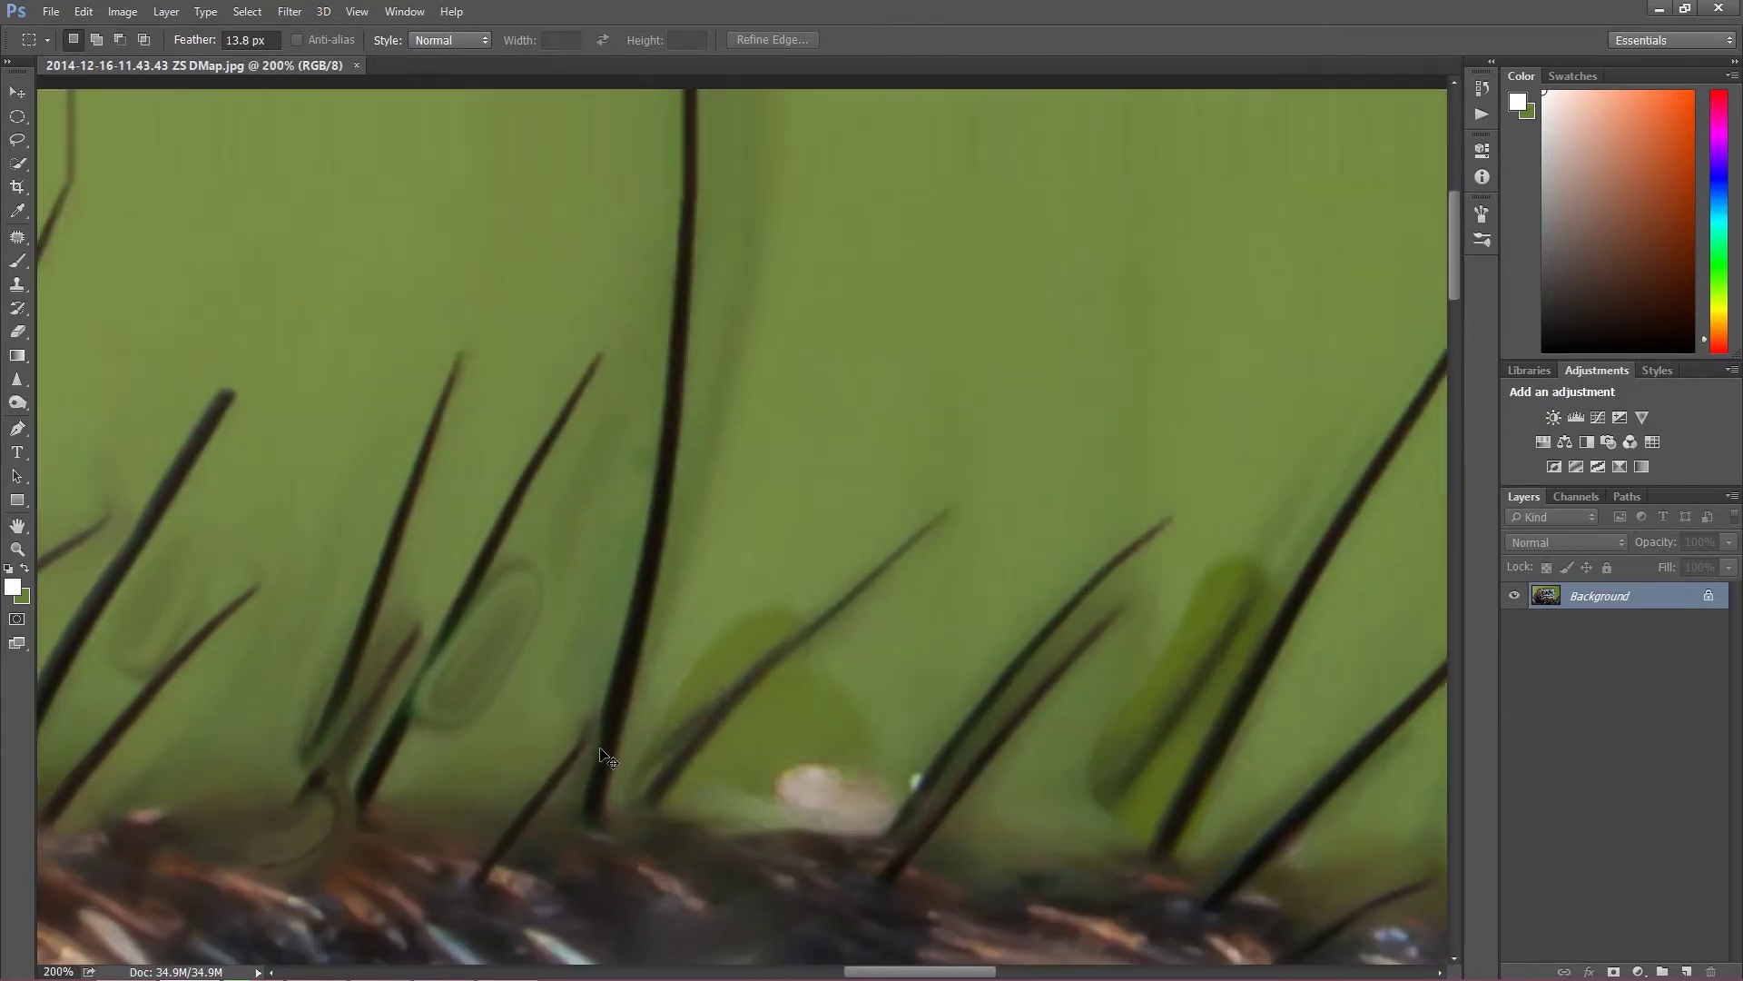
pyautogui.hotkey('ctrl', '-')
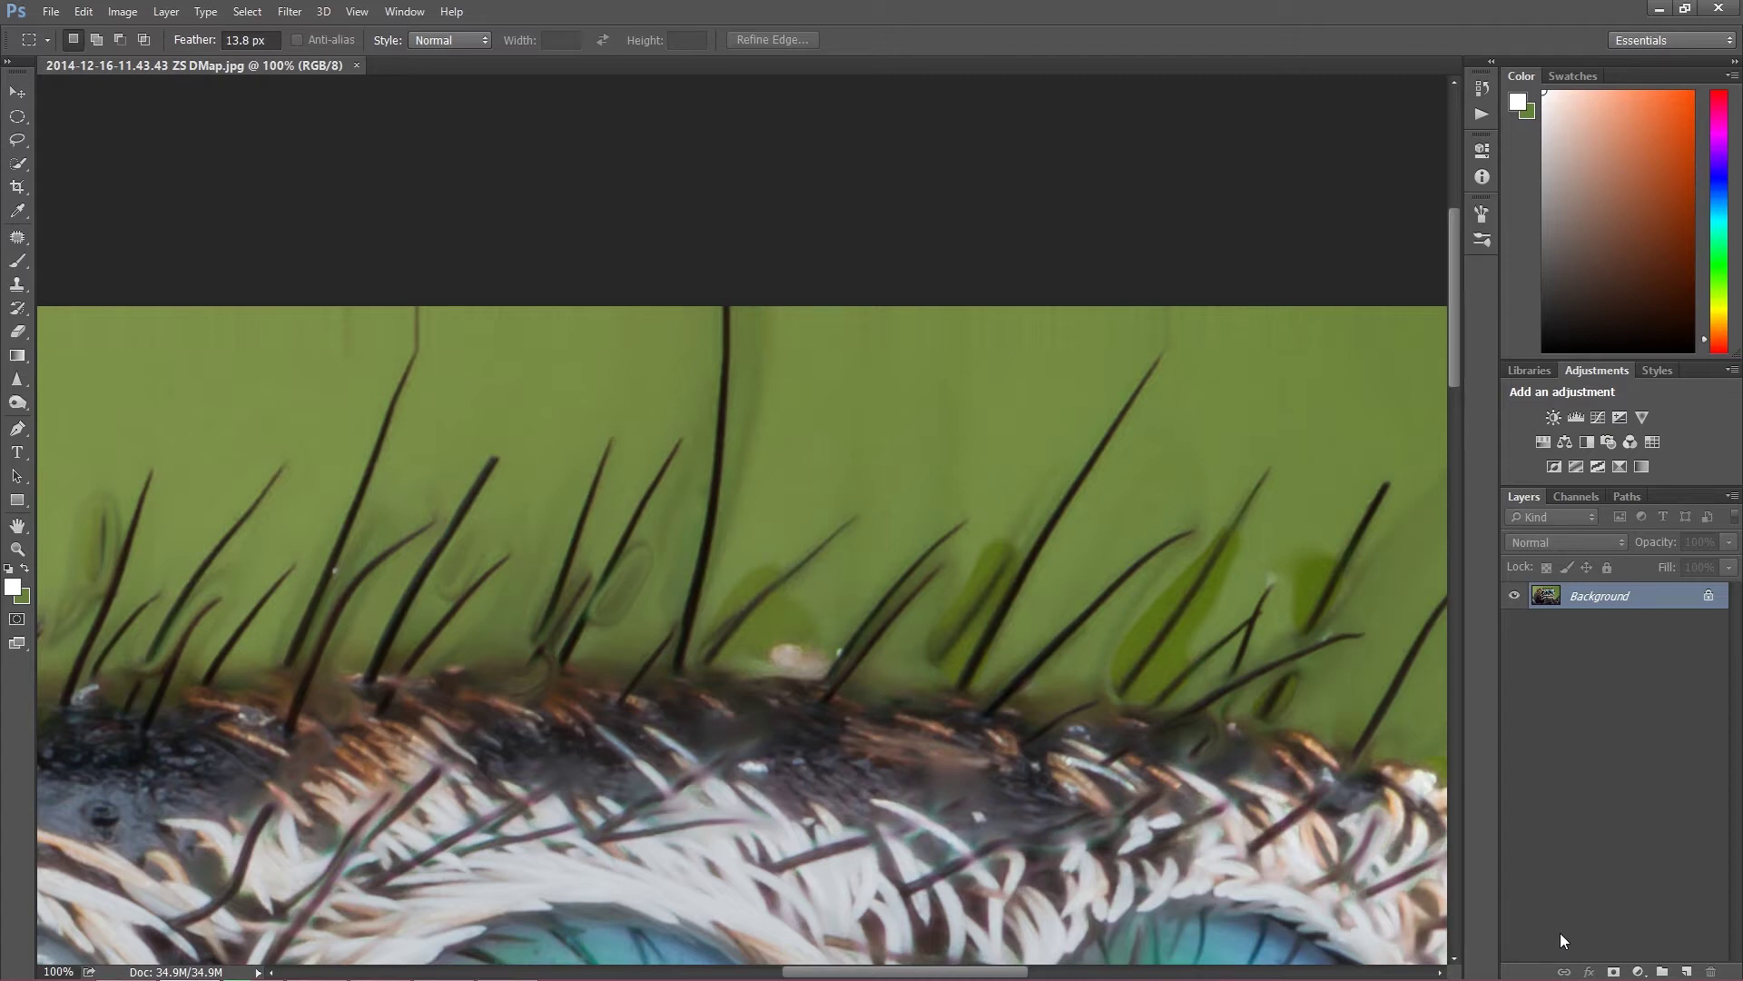
pyautogui.click(1687, 970)
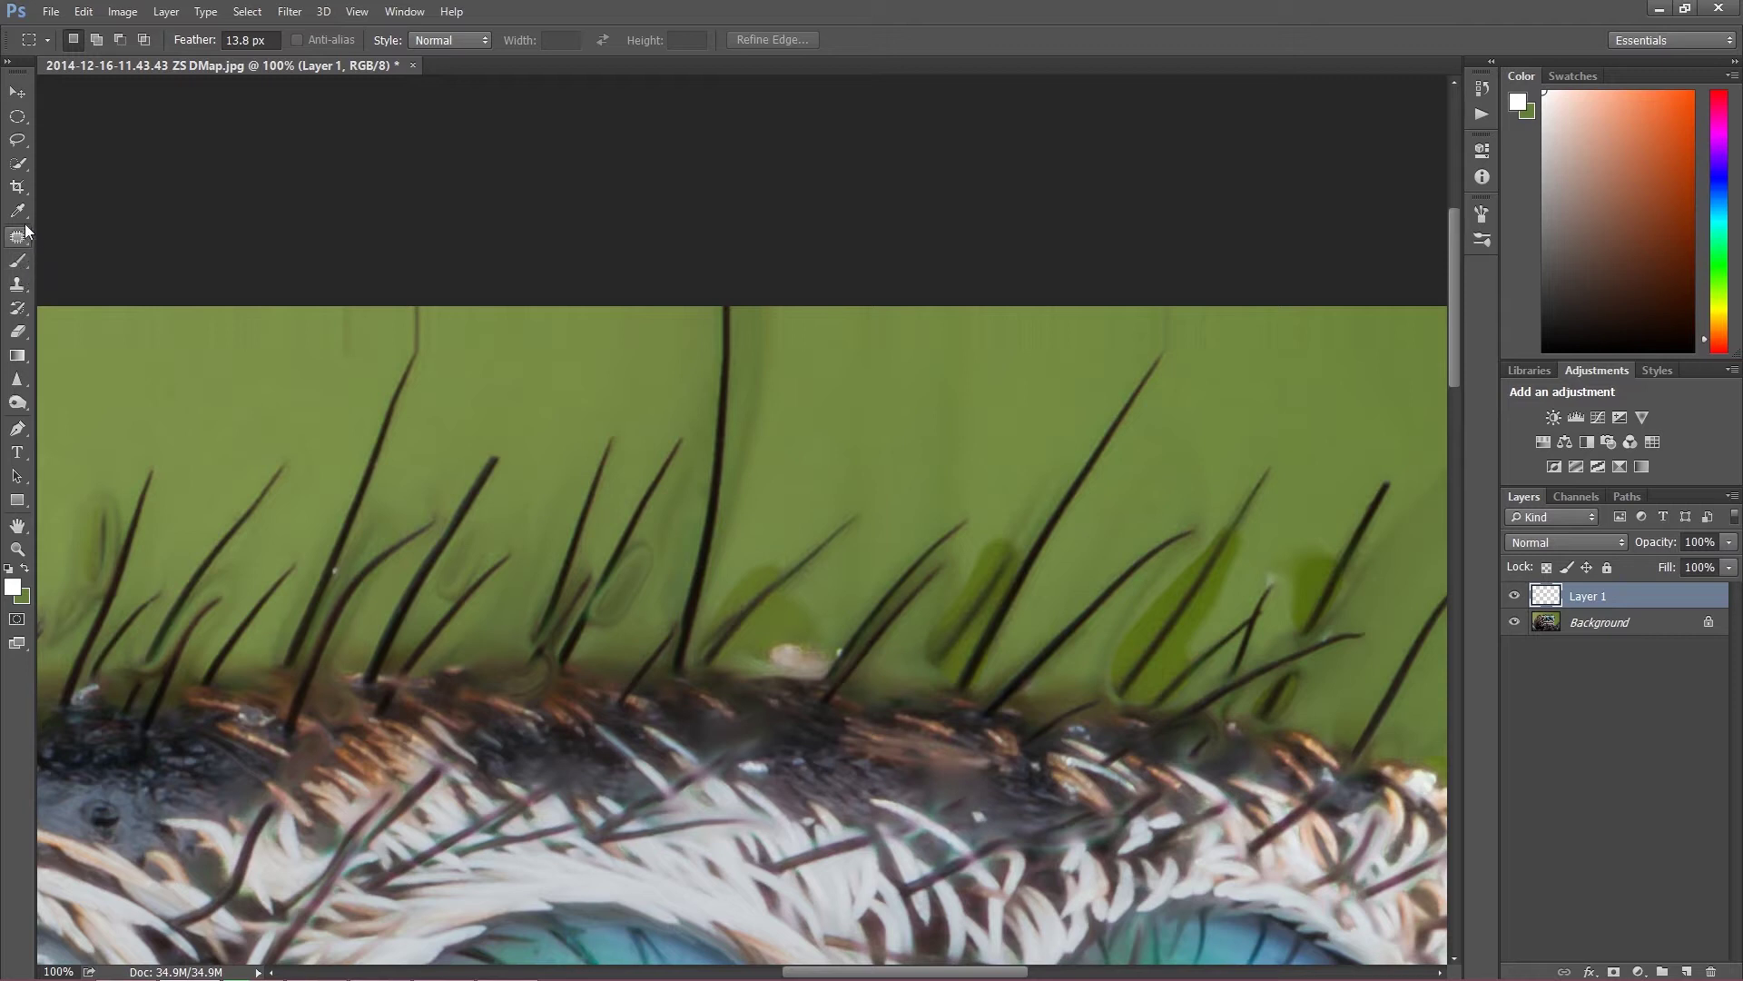
# With a size-50 Clone Stamp, sample clean green and clone over the dark streaks beside the hairs
pyautogui.click(18, 284)
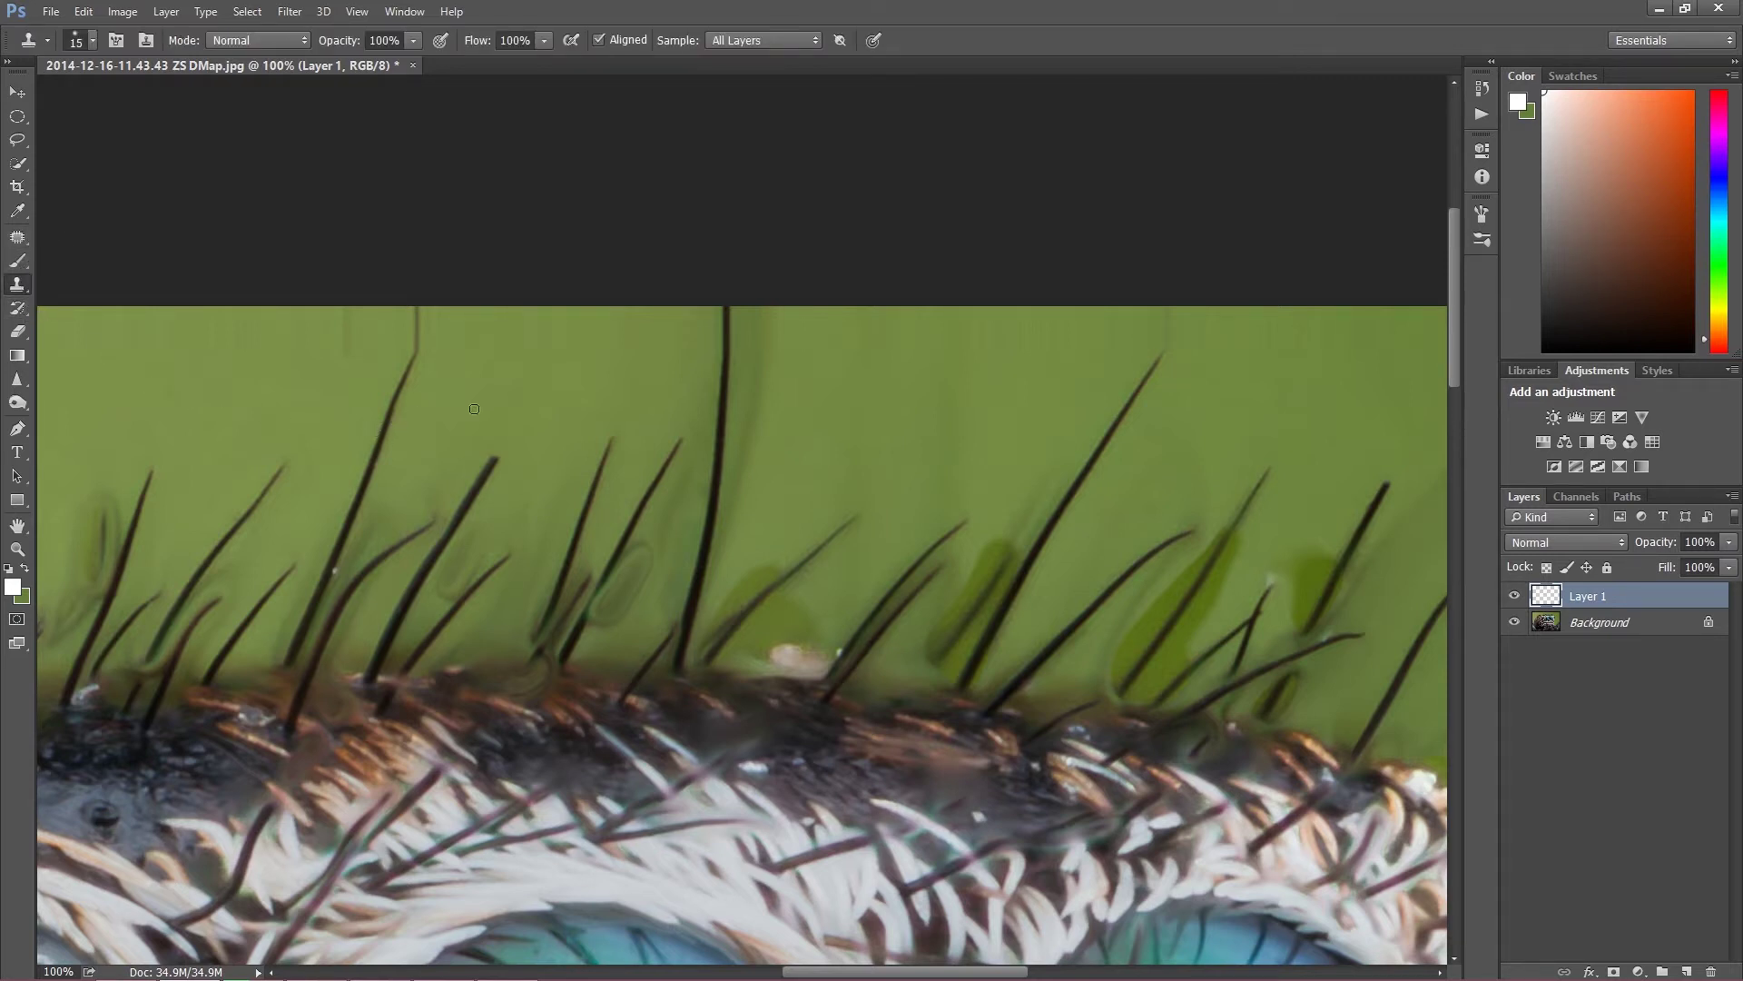
pyautogui.press(']')
pyautogui.press(']')
pyautogui.press('alt')
pyautogui.keyDown('alt'); pyautogui.click(786, 433); pyautogui.keyUp('alt')
pyautogui.moveTo(755, 381); pyautogui.dragTo(761, 435)
pyautogui.press('alt')
pyautogui.keyDown('alt'); pyautogui.click(781, 408); pyautogui.keyUp('alt')
pyautogui.moveTo(761, 313); pyautogui.dragTo(766, 377)
# Resample green near the hair tip and clone out the blurry dark spots on the hair at 200%
pyautogui.press('alt')
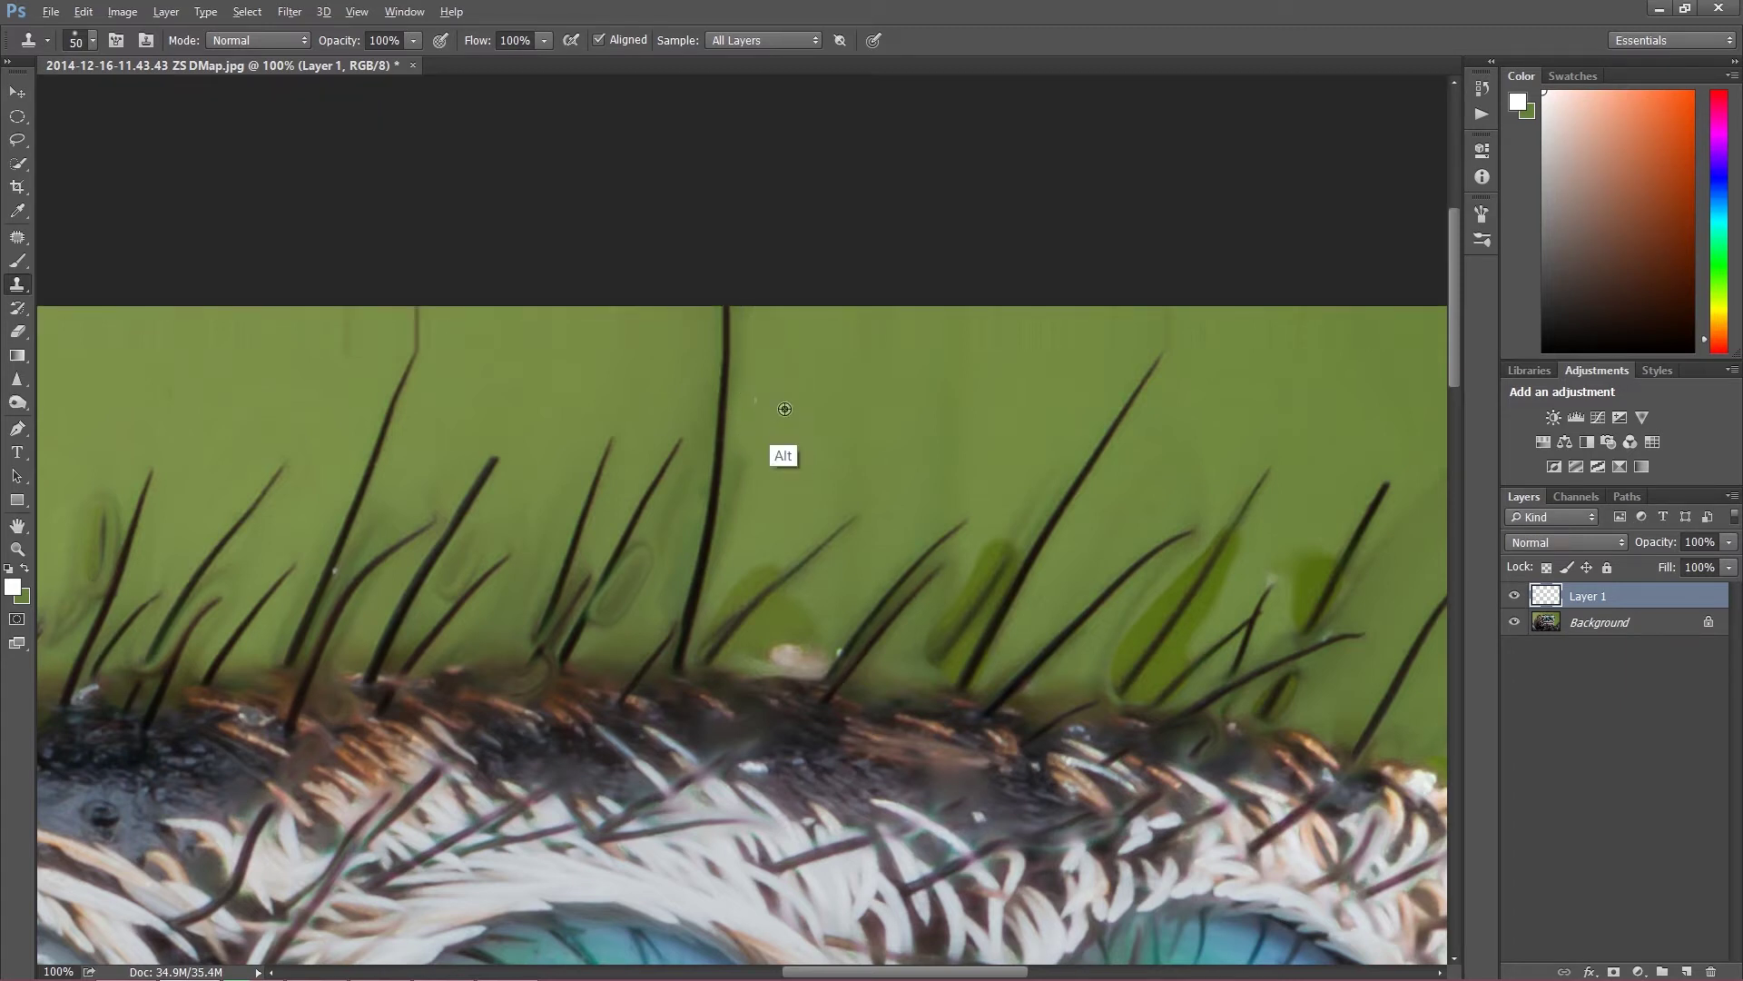
pyautogui.keyDown('alt'); pyautogui.click(782, 410); pyautogui.keyUp('alt')
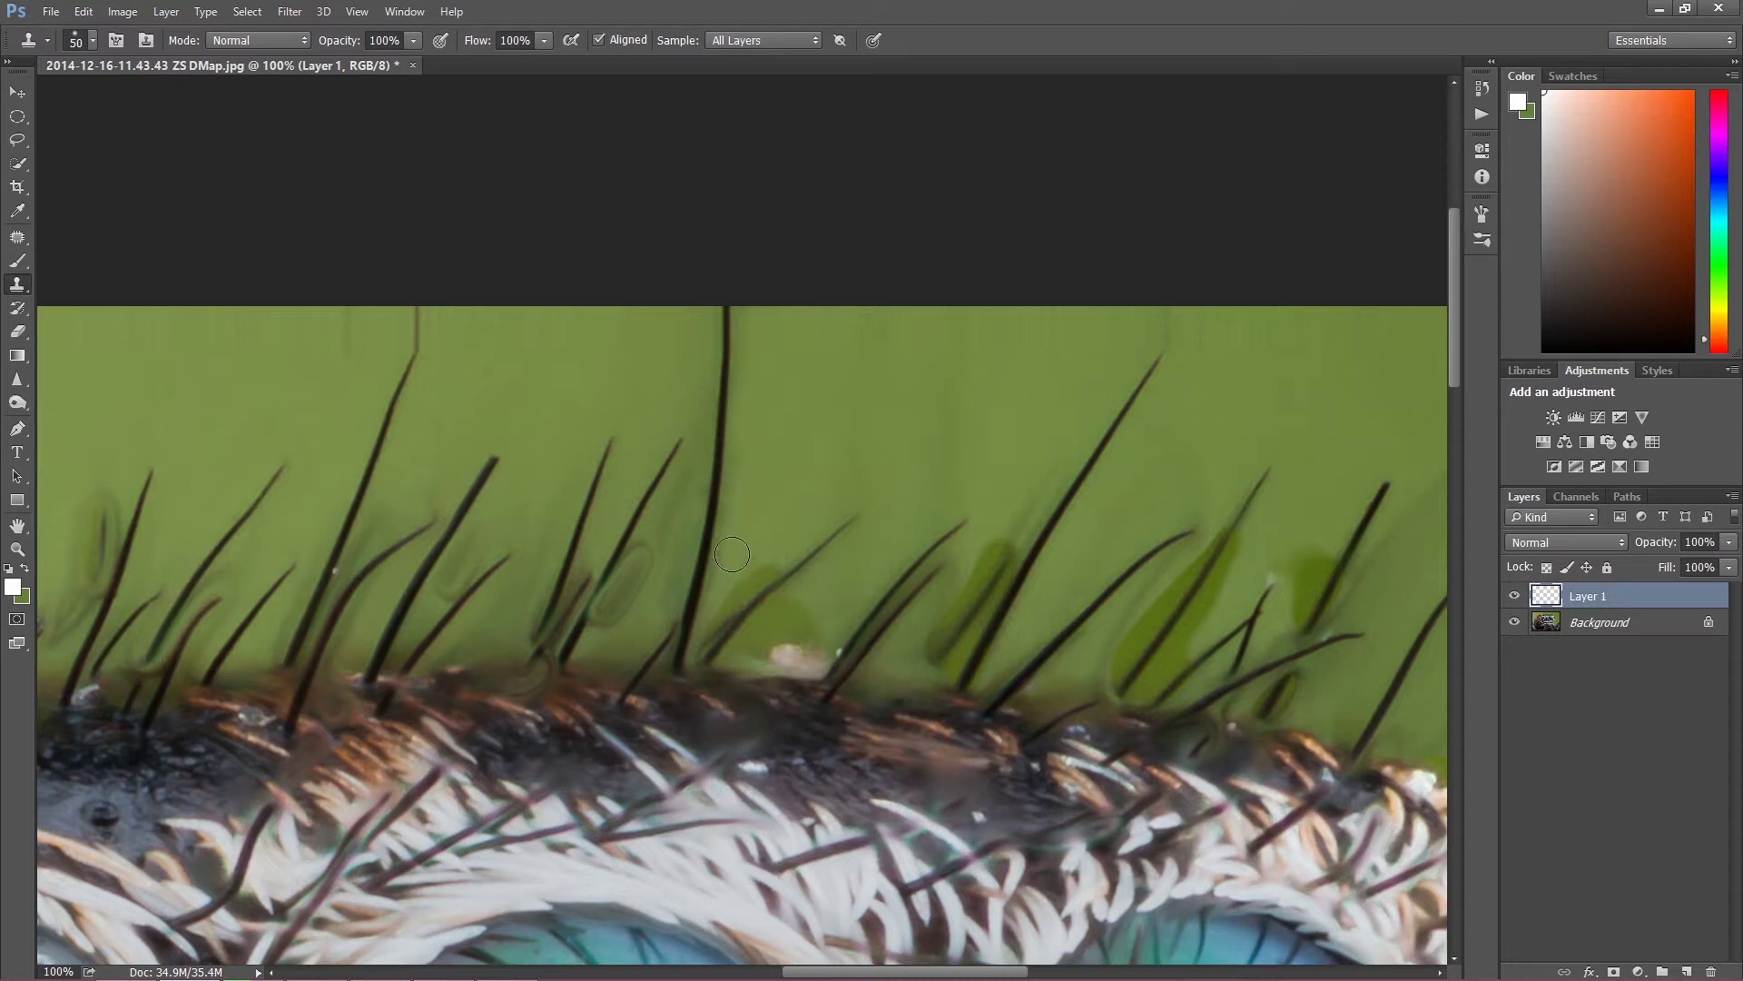
pyautogui.press('alt')
pyautogui.keyDown('alt'); pyautogui.click(787, 450); pyautogui.keyUp('alt')
pyautogui.keyDown('alt'); pyautogui.click(774, 442); pyautogui.keyUp('alt')
pyautogui.press('alt')
pyautogui.press('alt')
pyautogui.press('alt')
pyautogui.press('alt')
pyautogui.click(344, 580)
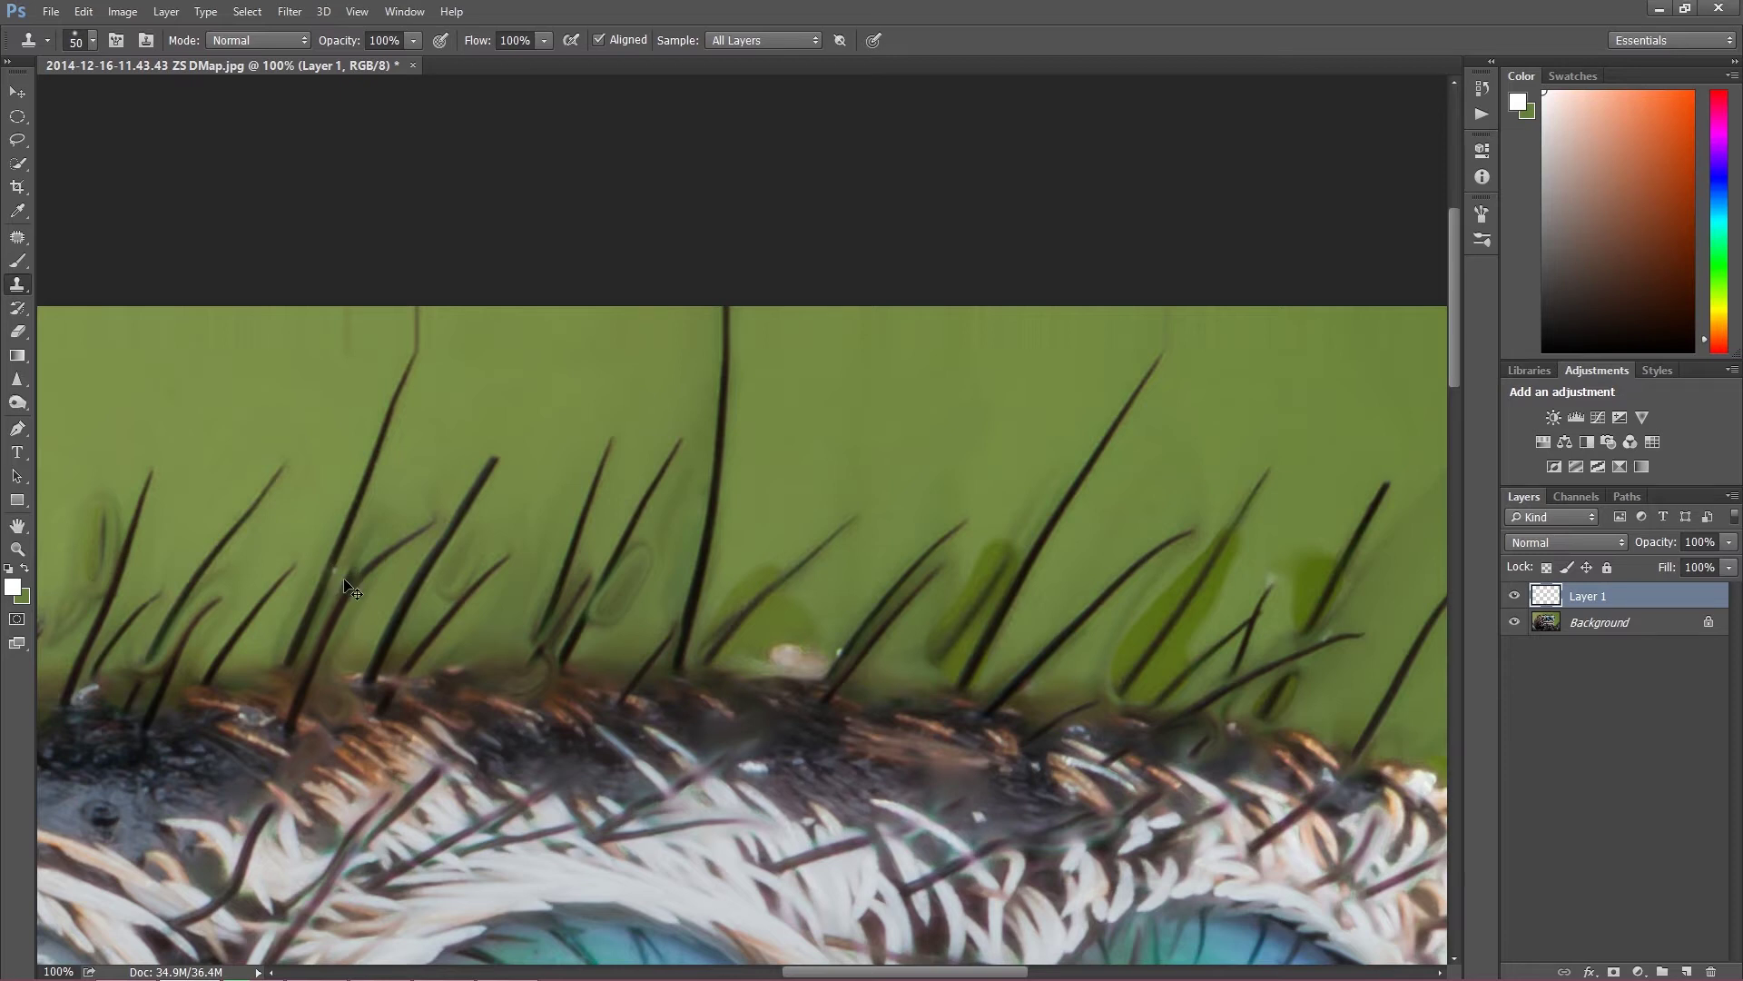
pyautogui.hotkey('ctrl', '+')
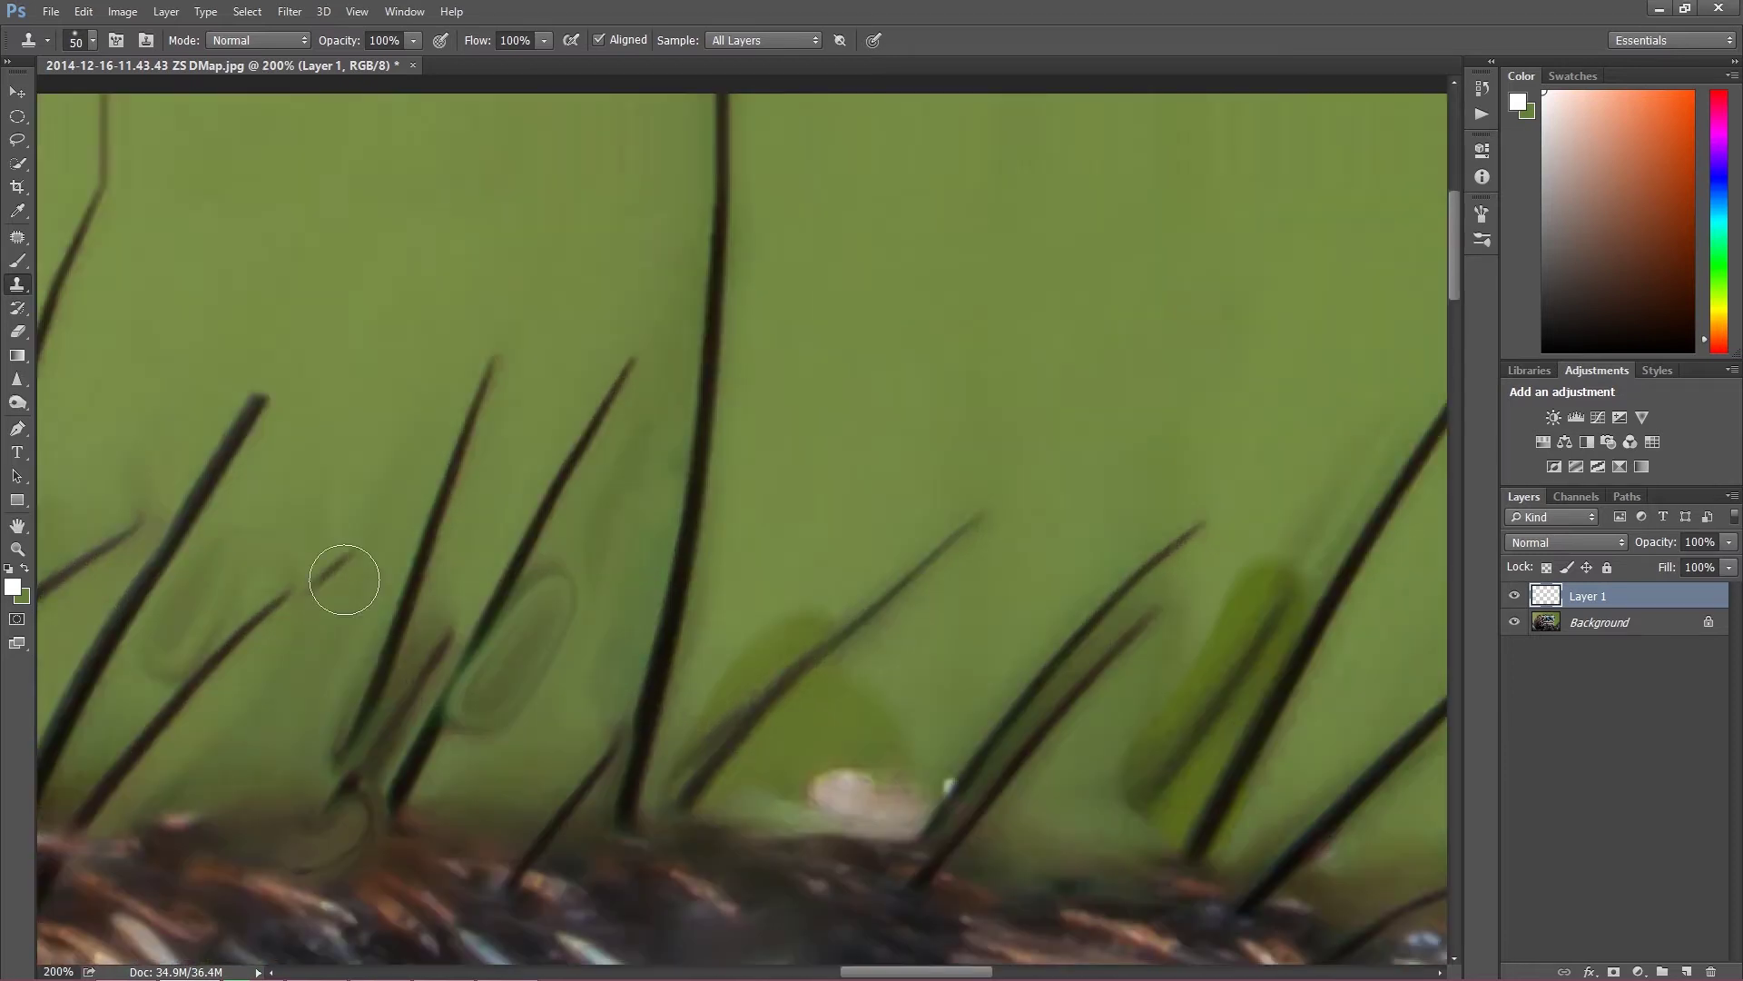
pyautogui.moveTo(521, 472); pyautogui.dragTo(471, 369)
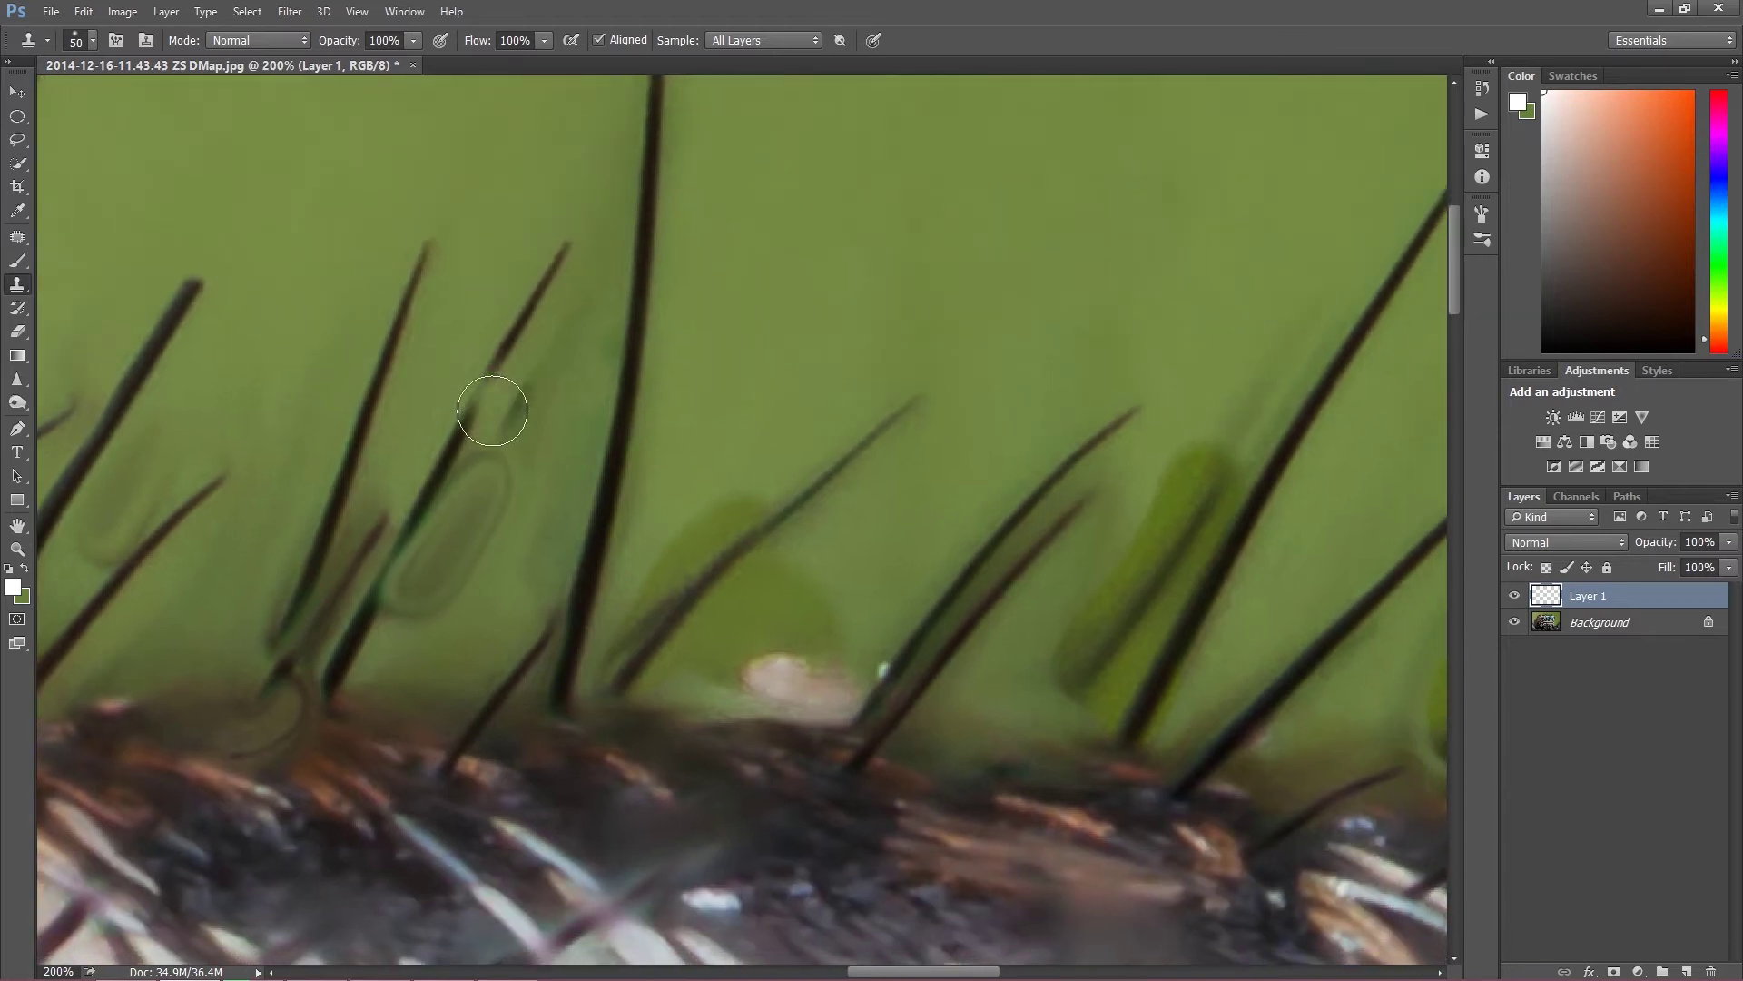
pyautogui.click(491, 412)
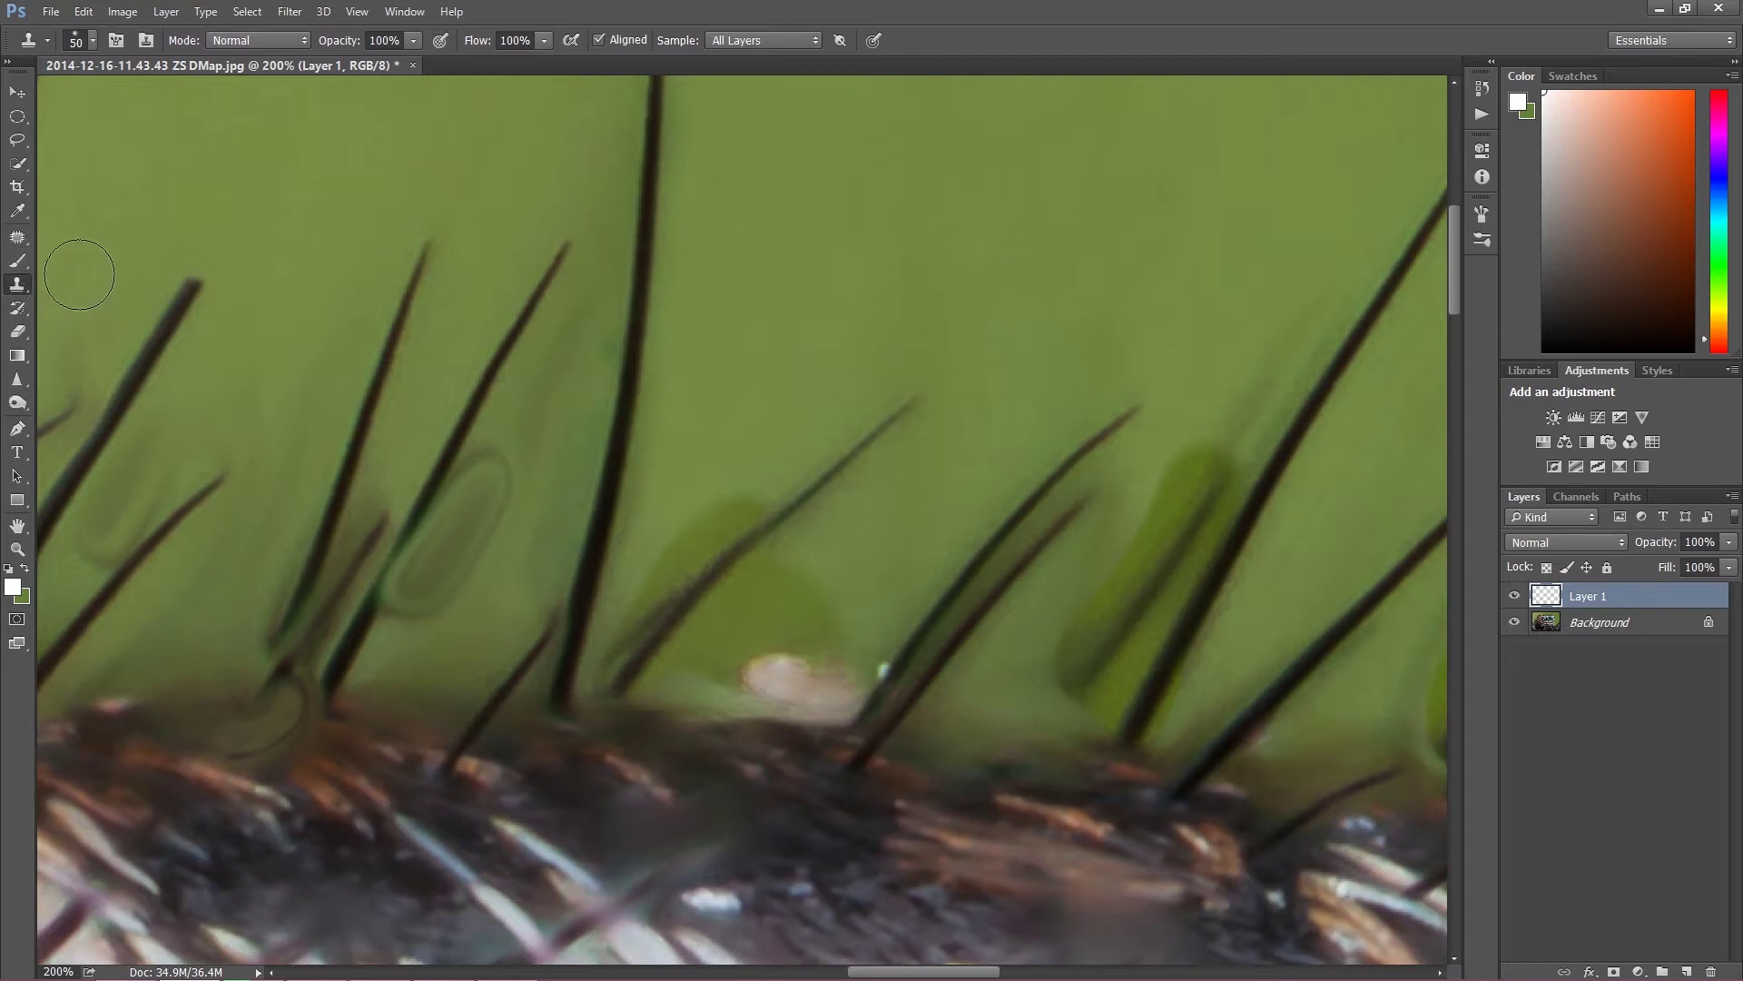
pyautogui.click(19, 261)
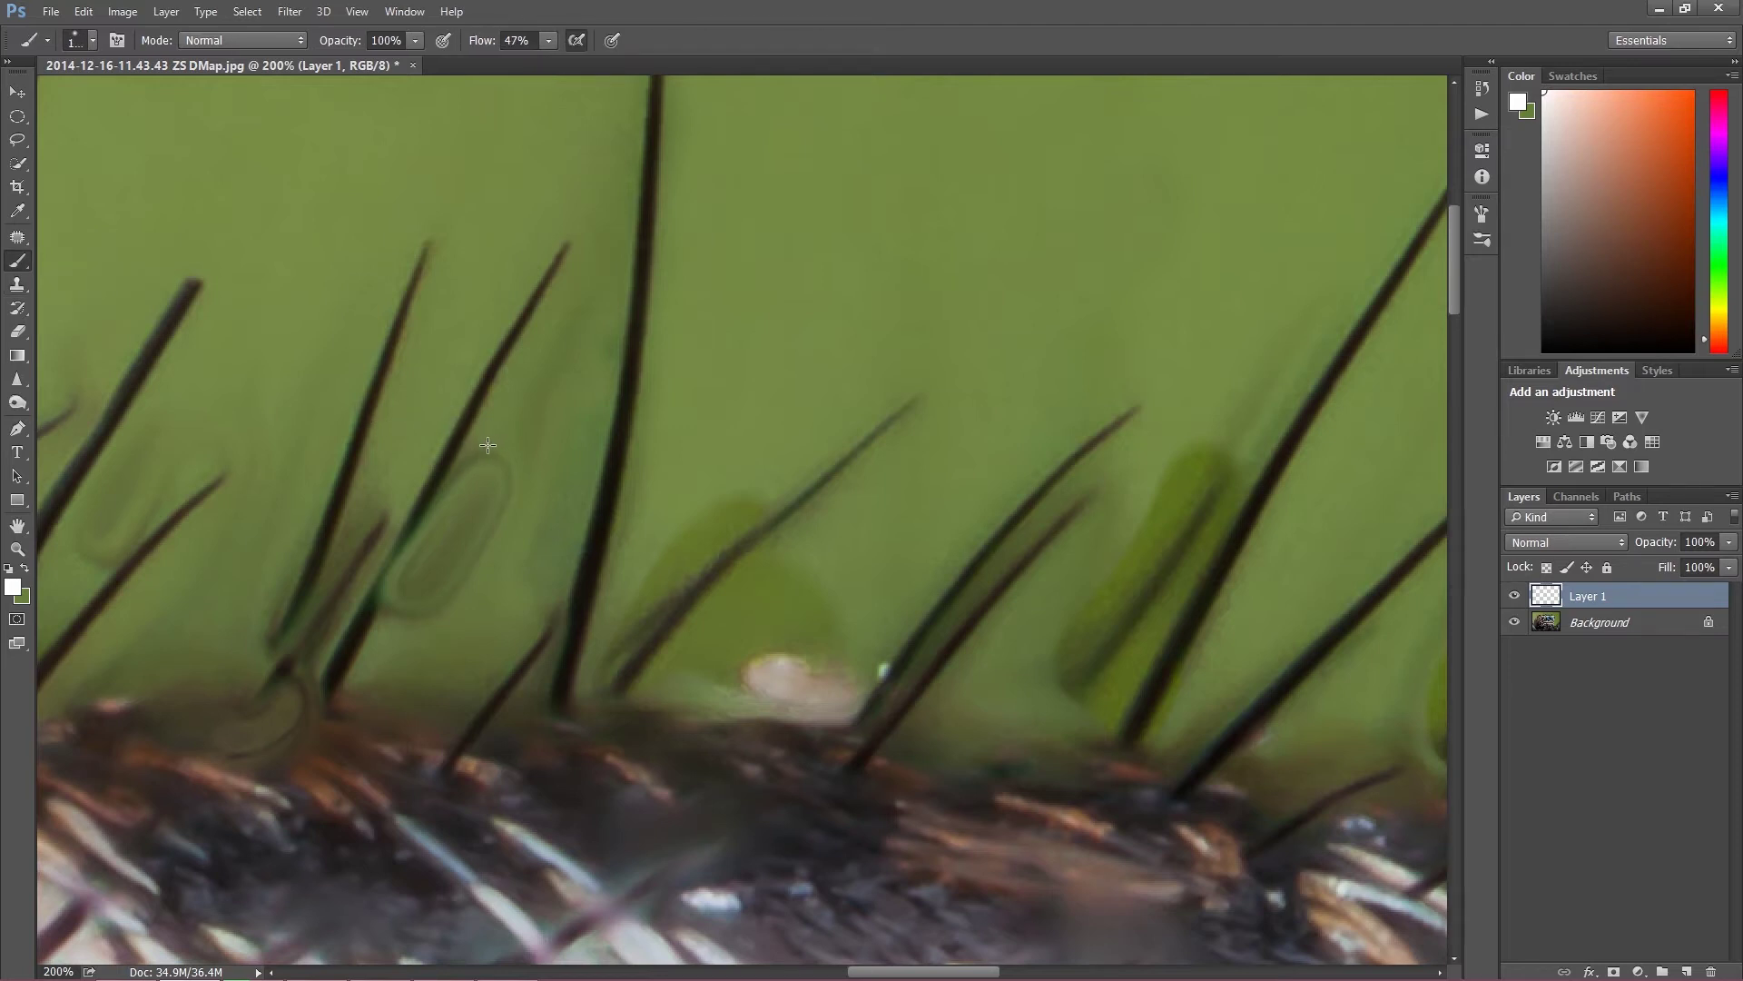
# Sample background green as the Brush colour, with flow at 100% and size 25
pyautogui.press('[')
pyautogui.press('[')
pyautogui.press('[')
pyautogui.press('[')
pyautogui.press('[')
pyautogui.press('[')
pyautogui.press('[')
pyautogui.press('[')
pyautogui.press('[')
pyautogui.press('[')
pyautogui.press('[')
pyautogui.press('[')
pyautogui.press(']')
pyautogui.press(']')
pyautogui.press(']')
pyautogui.press(']')
pyautogui.press(']')
pyautogui.press(']')
pyautogui.press(']')
pyautogui.press(']')
pyautogui.press('alt')
pyautogui.press('alt')
pyautogui.keyDown('alt'); pyautogui.click(781, 318); pyautogui.keyUp('alt')
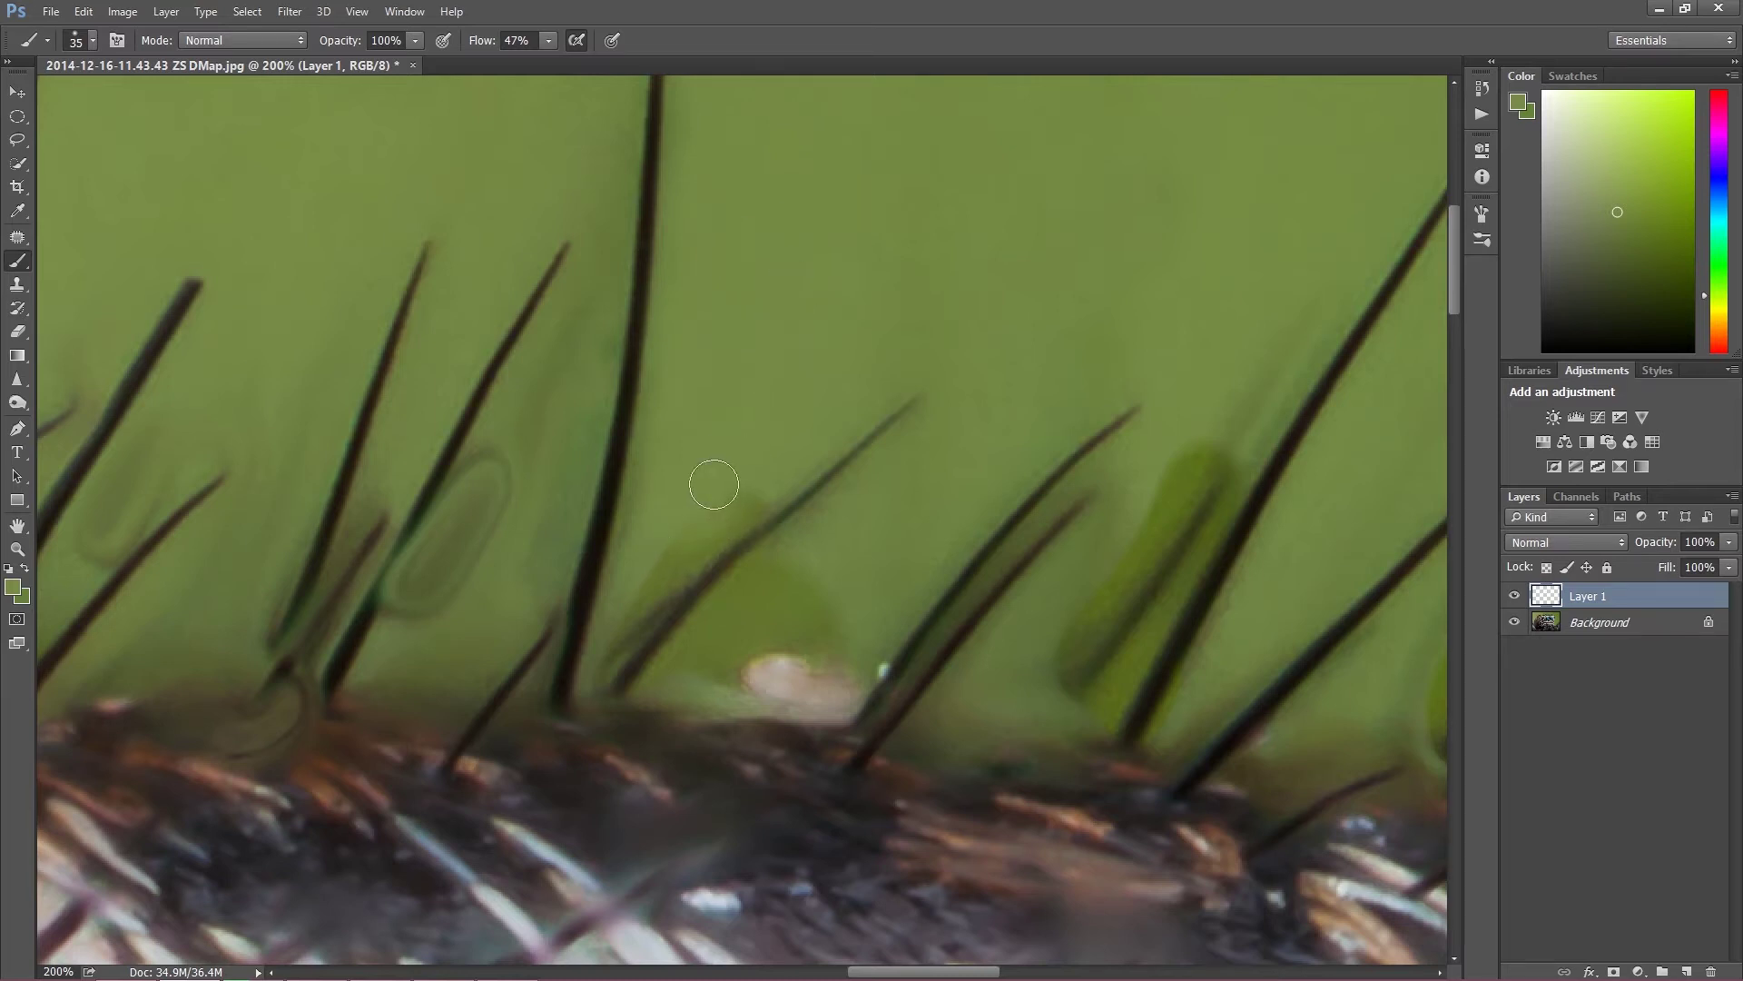
pyautogui.moveTo(474, 48); pyautogui.dragTo(616, 53)
pyautogui.press('[')
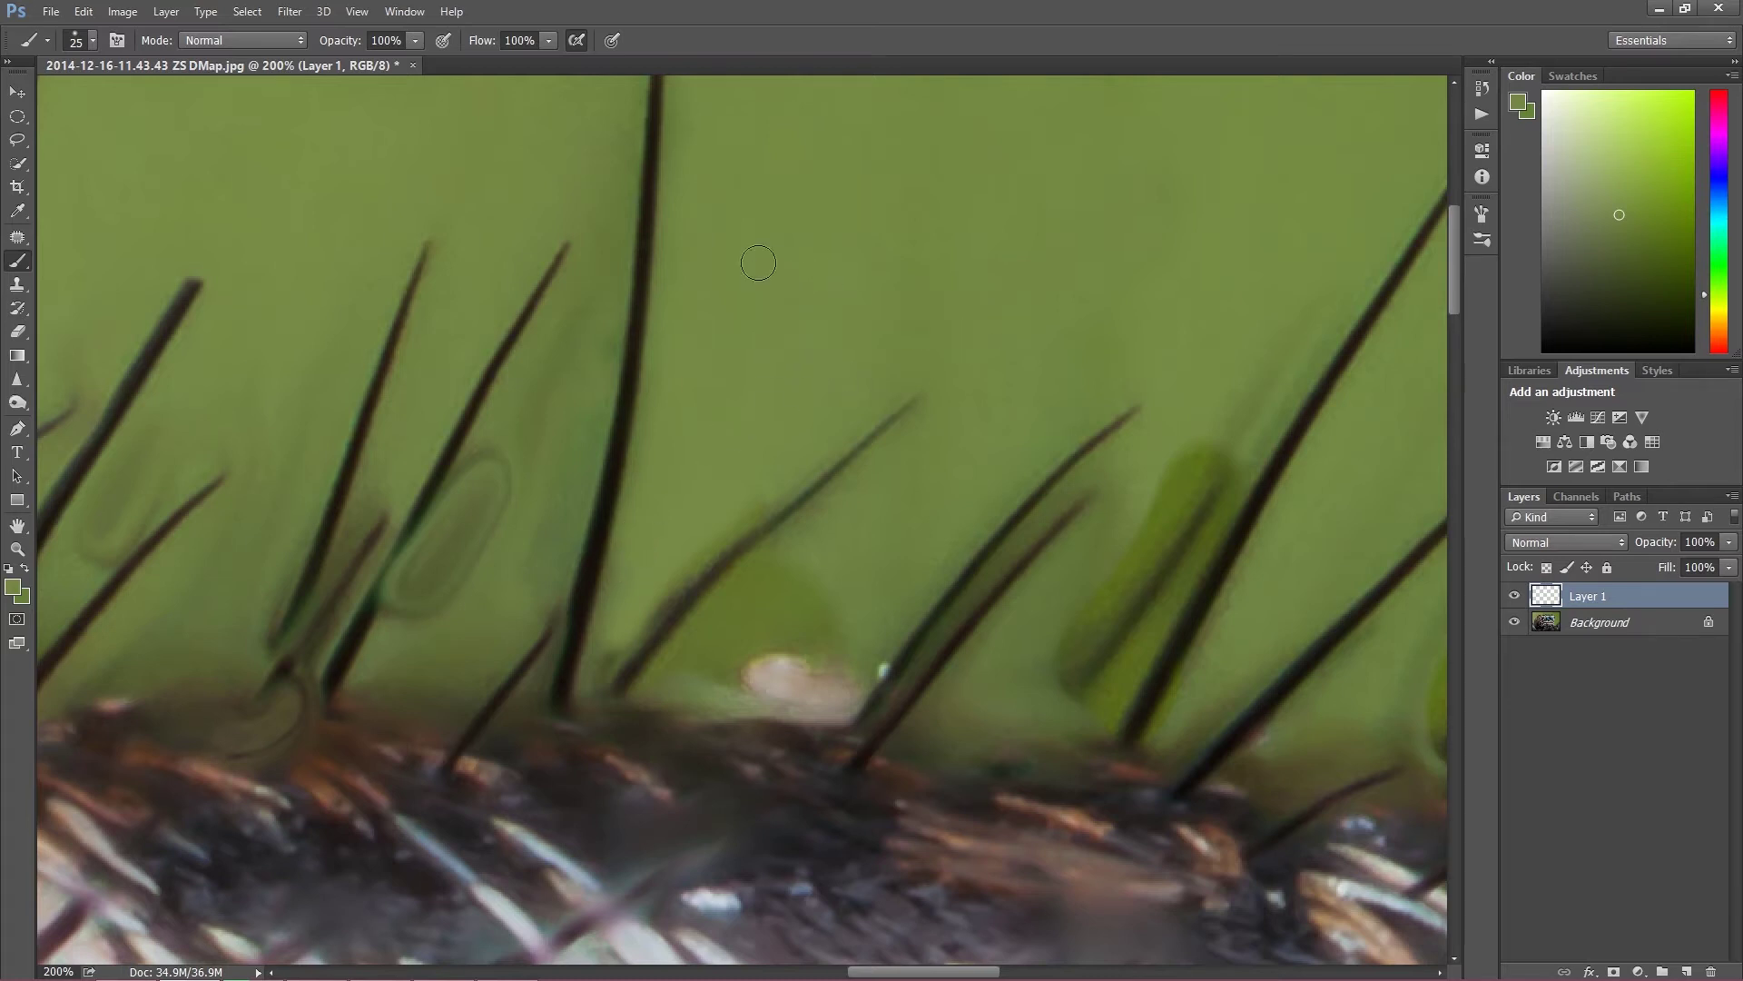
# Paint sampled green over the dark smudge between the bristles, then bring the image top into view
pyautogui.press('alt')
pyautogui.keyDown('alt'); pyautogui.click(493, 159); pyautogui.keyUp('alt')
pyautogui.moveTo(601, 226)
pyautogui.mouseDown()
pyautogui.moveTo(550, 491)
pyautogui.moveTo(545, 420)
pyautogui.moveTo(590, 228)
pyautogui.moveTo(547, 192)
pyautogui.mouseUp()
pyautogui.keyDown('alt'); pyautogui.click(518, 223); pyautogui.keyUp('alt')
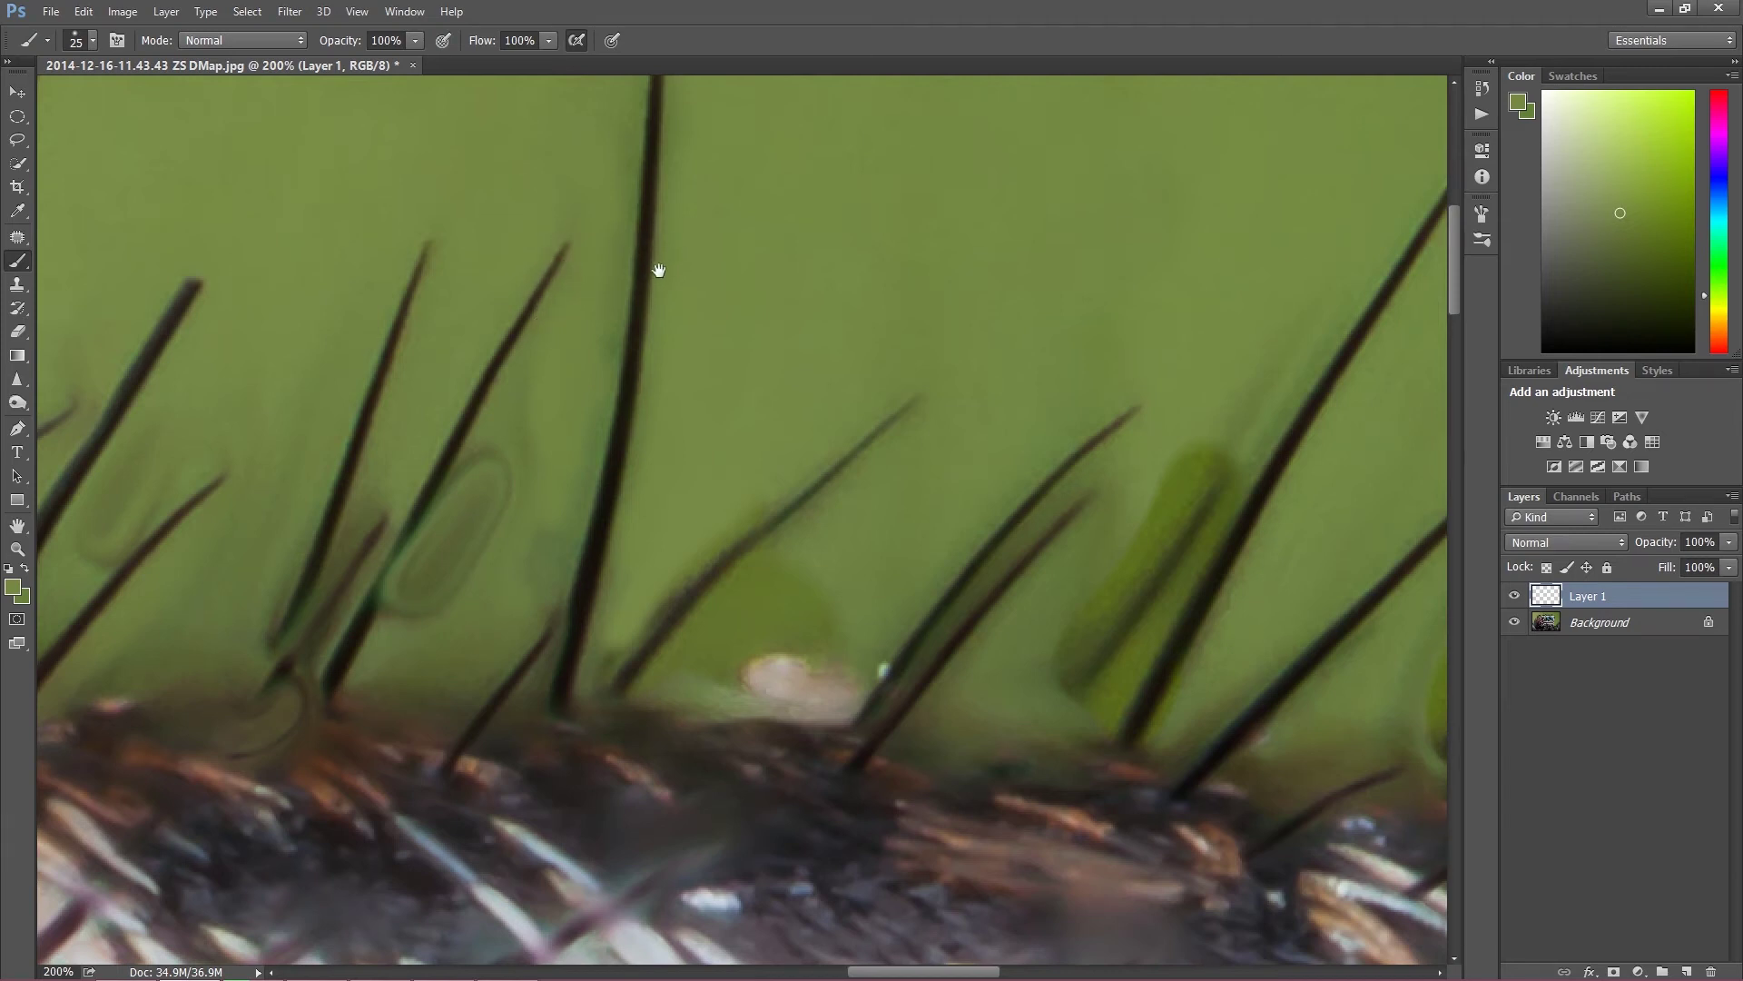
pyautogui.moveTo(654, 269); pyautogui.dragTo(677, 451)
pyautogui.moveTo(535, 393); pyautogui.dragTo(538, 406)
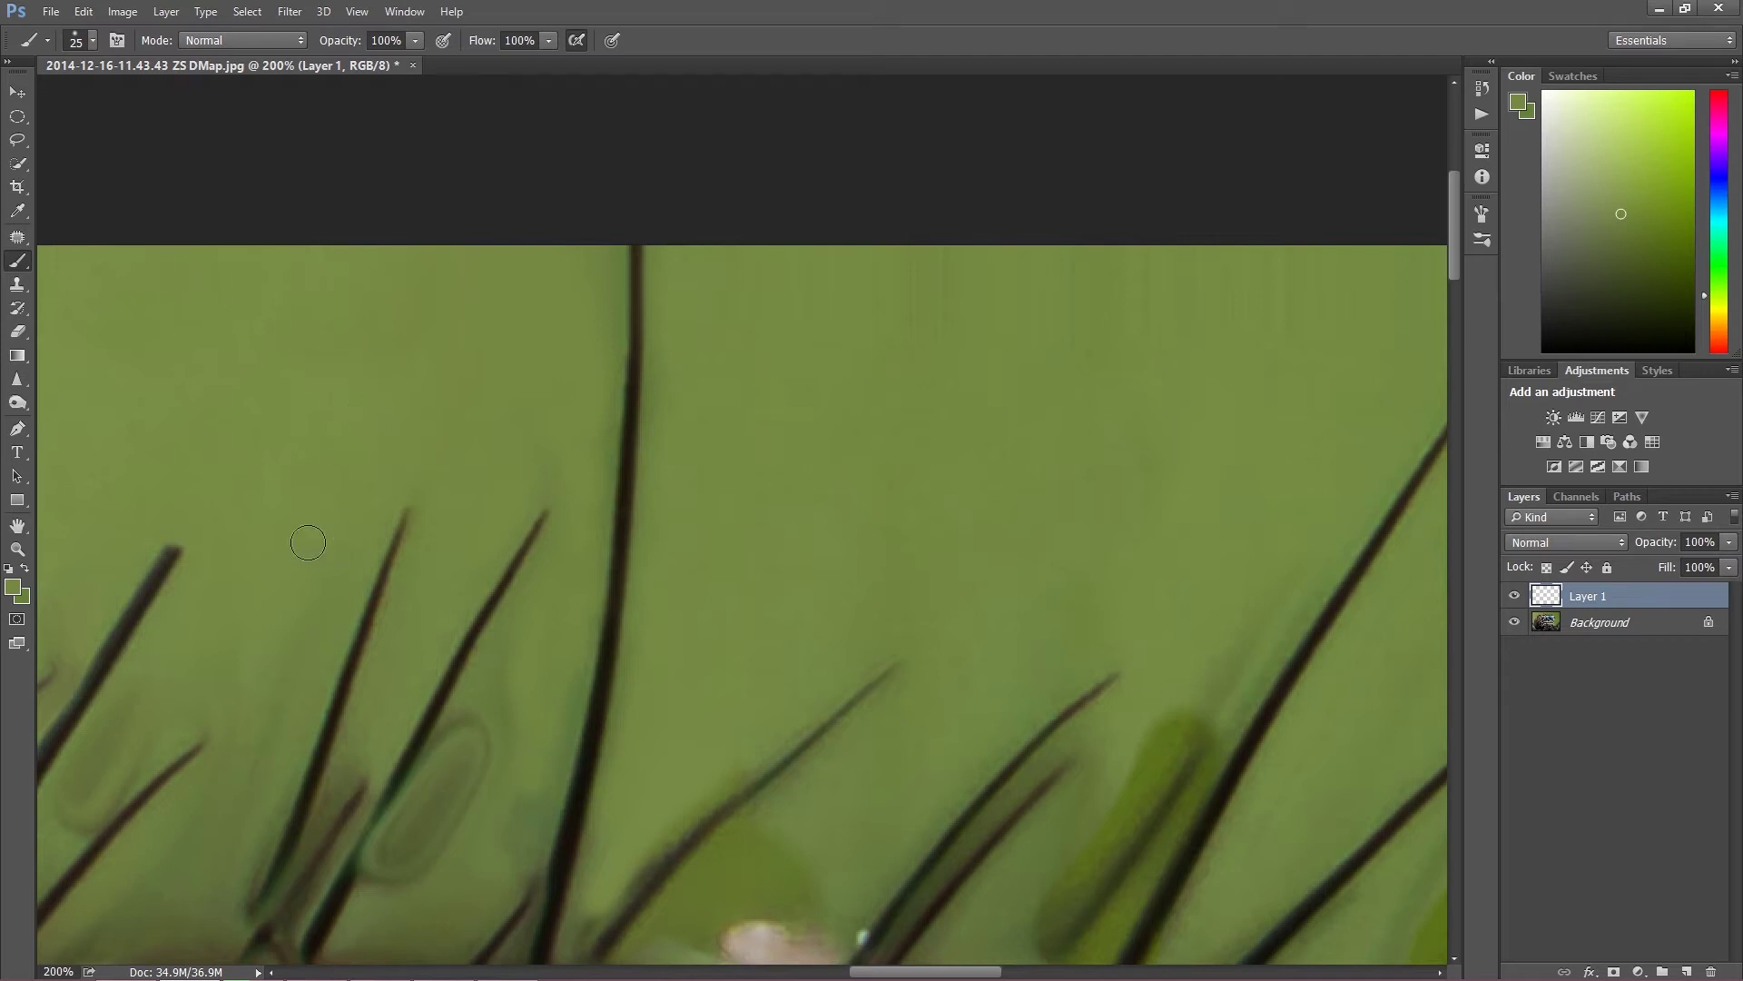
# Sample a slightly different green and paint out the oval blotch and its light edge
pyautogui.moveTo(342, 486); pyautogui.dragTo(358, 190)
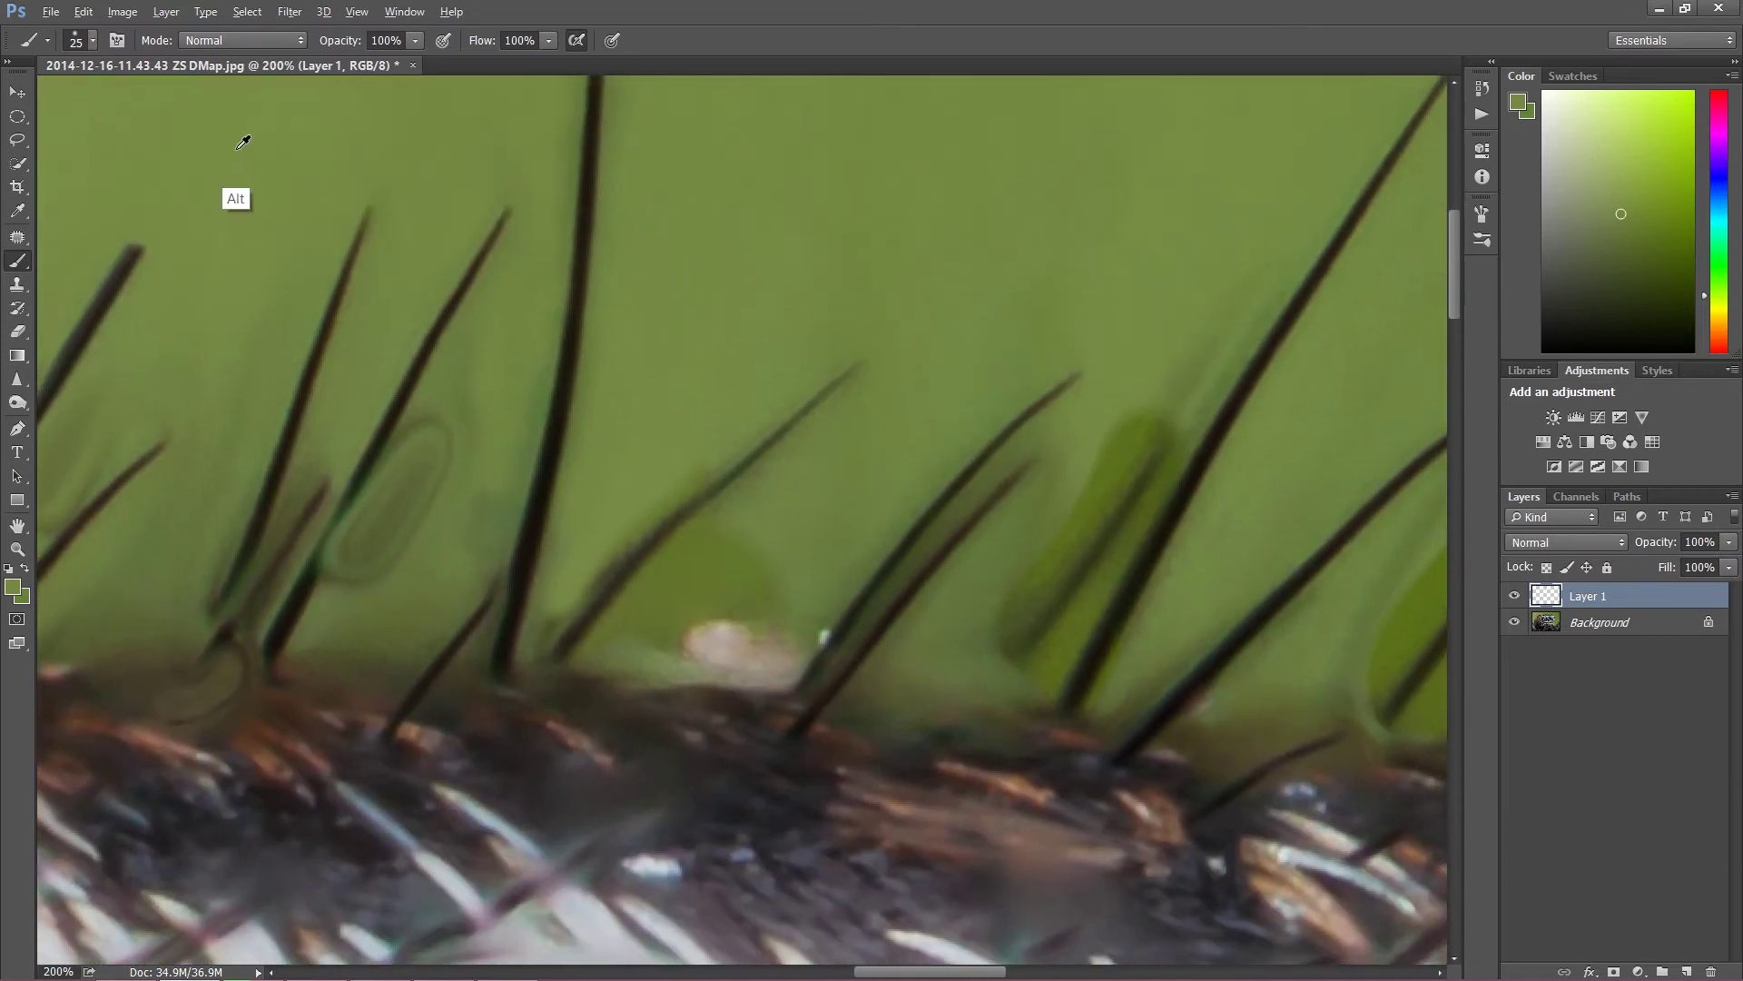
pyautogui.keyDown('alt'); pyautogui.click(244, 143); pyautogui.keyUp('alt')
pyautogui.moveTo(435, 400)
pyautogui.mouseDown()
pyautogui.moveTo(376, 581)
pyautogui.moveTo(417, 464)
pyautogui.moveTo(393, 473)
pyautogui.moveTo(336, 593)
pyautogui.mouseUp()
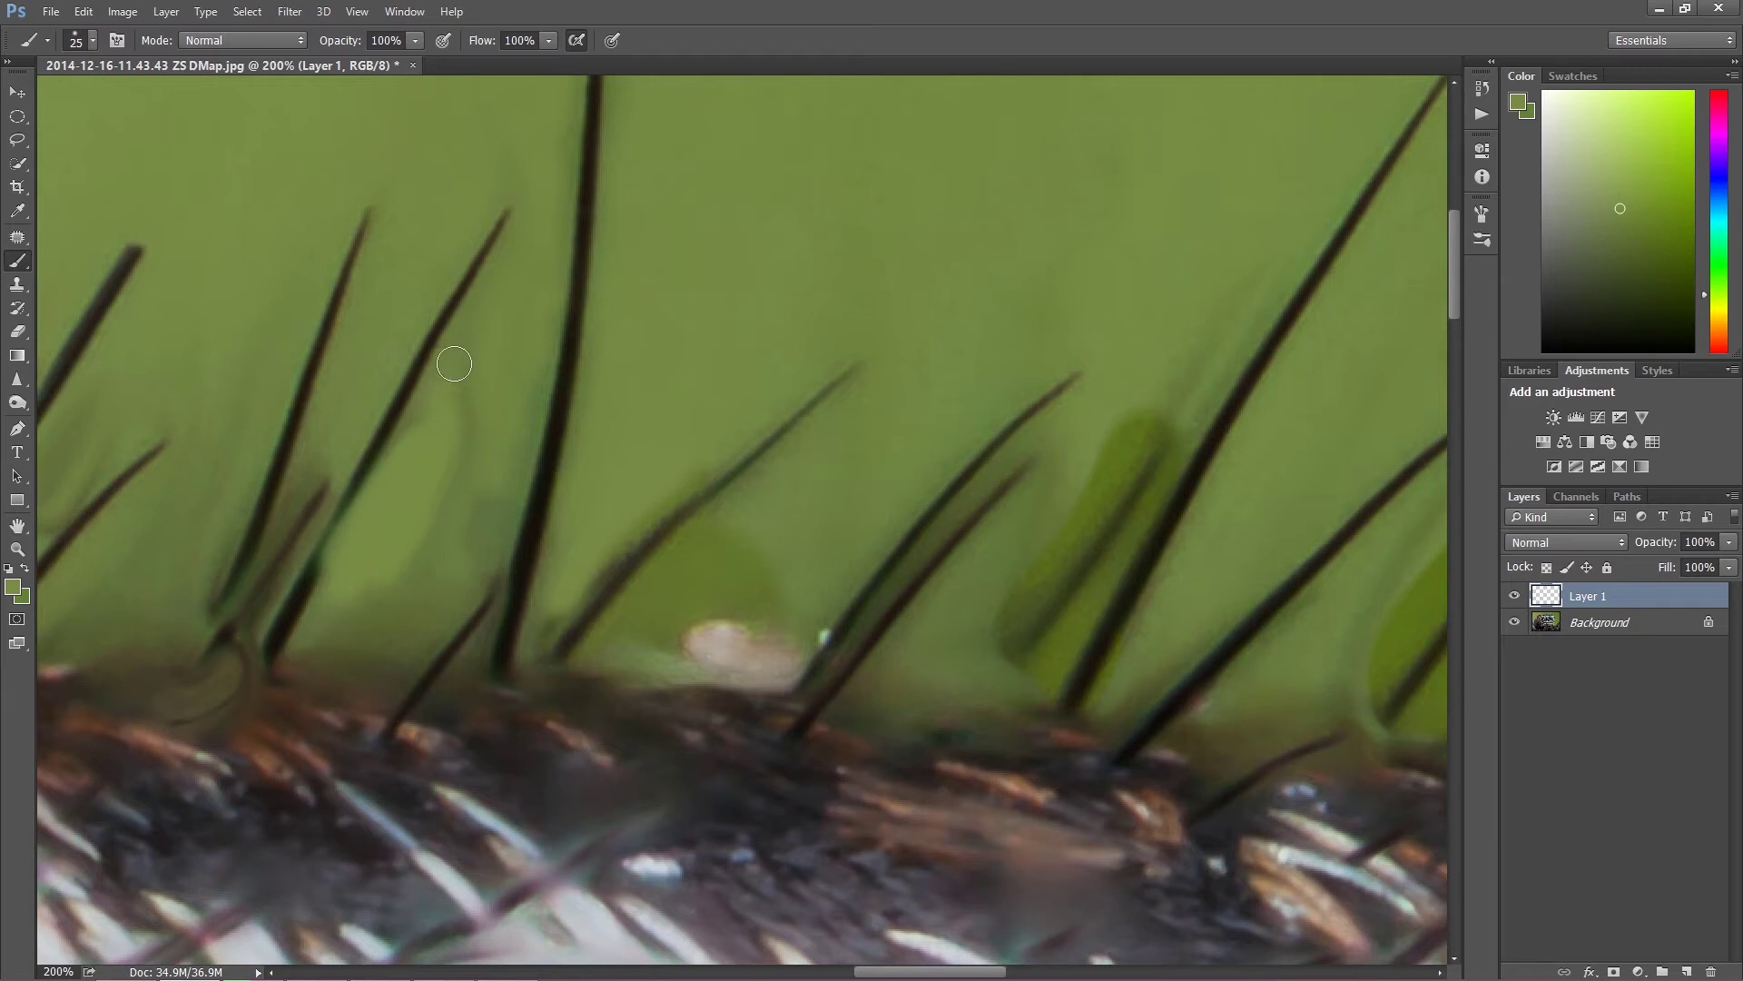
pyautogui.moveTo(454, 364)
pyautogui.mouseDown()
pyautogui.moveTo(417, 435)
pyautogui.moveTo(446, 400)
pyautogui.moveTo(441, 434)
pyautogui.moveTo(472, 459)
pyautogui.moveTo(420, 603)
pyautogui.moveTo(392, 613)
pyautogui.moveTo(379, 591)
pyautogui.moveTo(328, 632)
pyautogui.moveTo(439, 614)
pyautogui.moveTo(494, 480)
pyautogui.moveTo(474, 568)
pyautogui.moveTo(490, 542)
pyautogui.moveTo(550, 246)
pyautogui.moveTo(507, 341)
pyautogui.mouseUp()
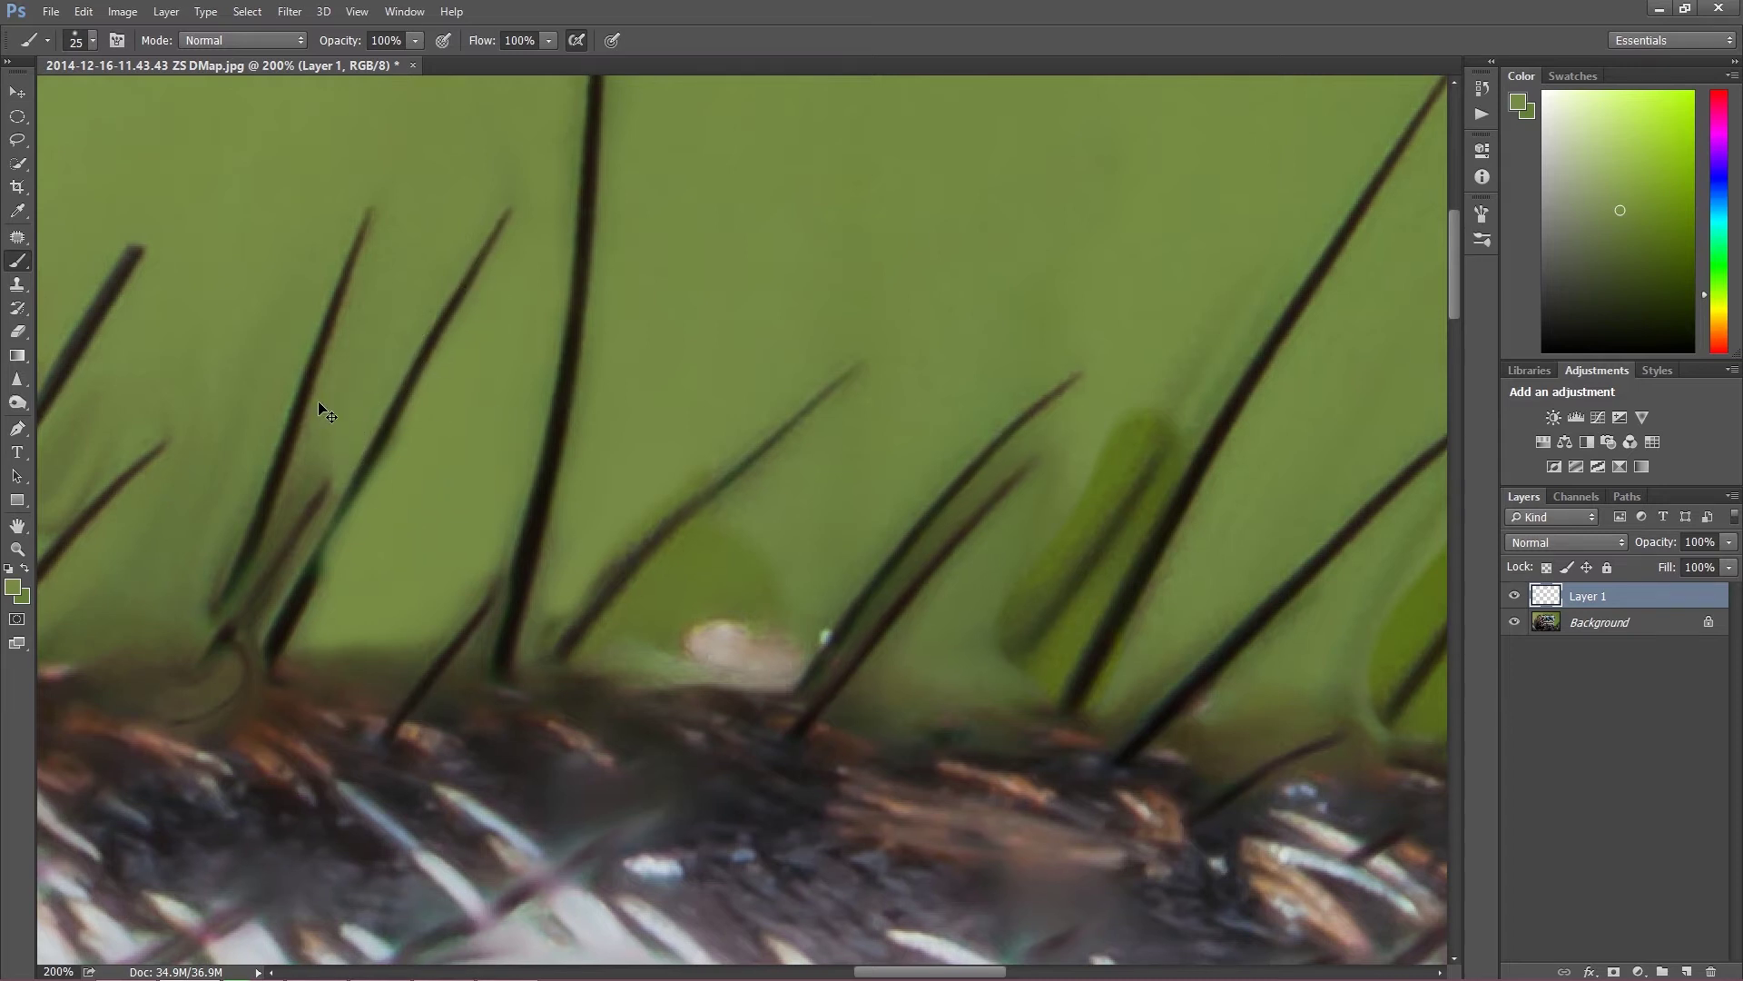
# At 300% zoom with a small brush, sample the spine's dark colour and restore its edge
pyautogui.hotkey('ctrl', '+')
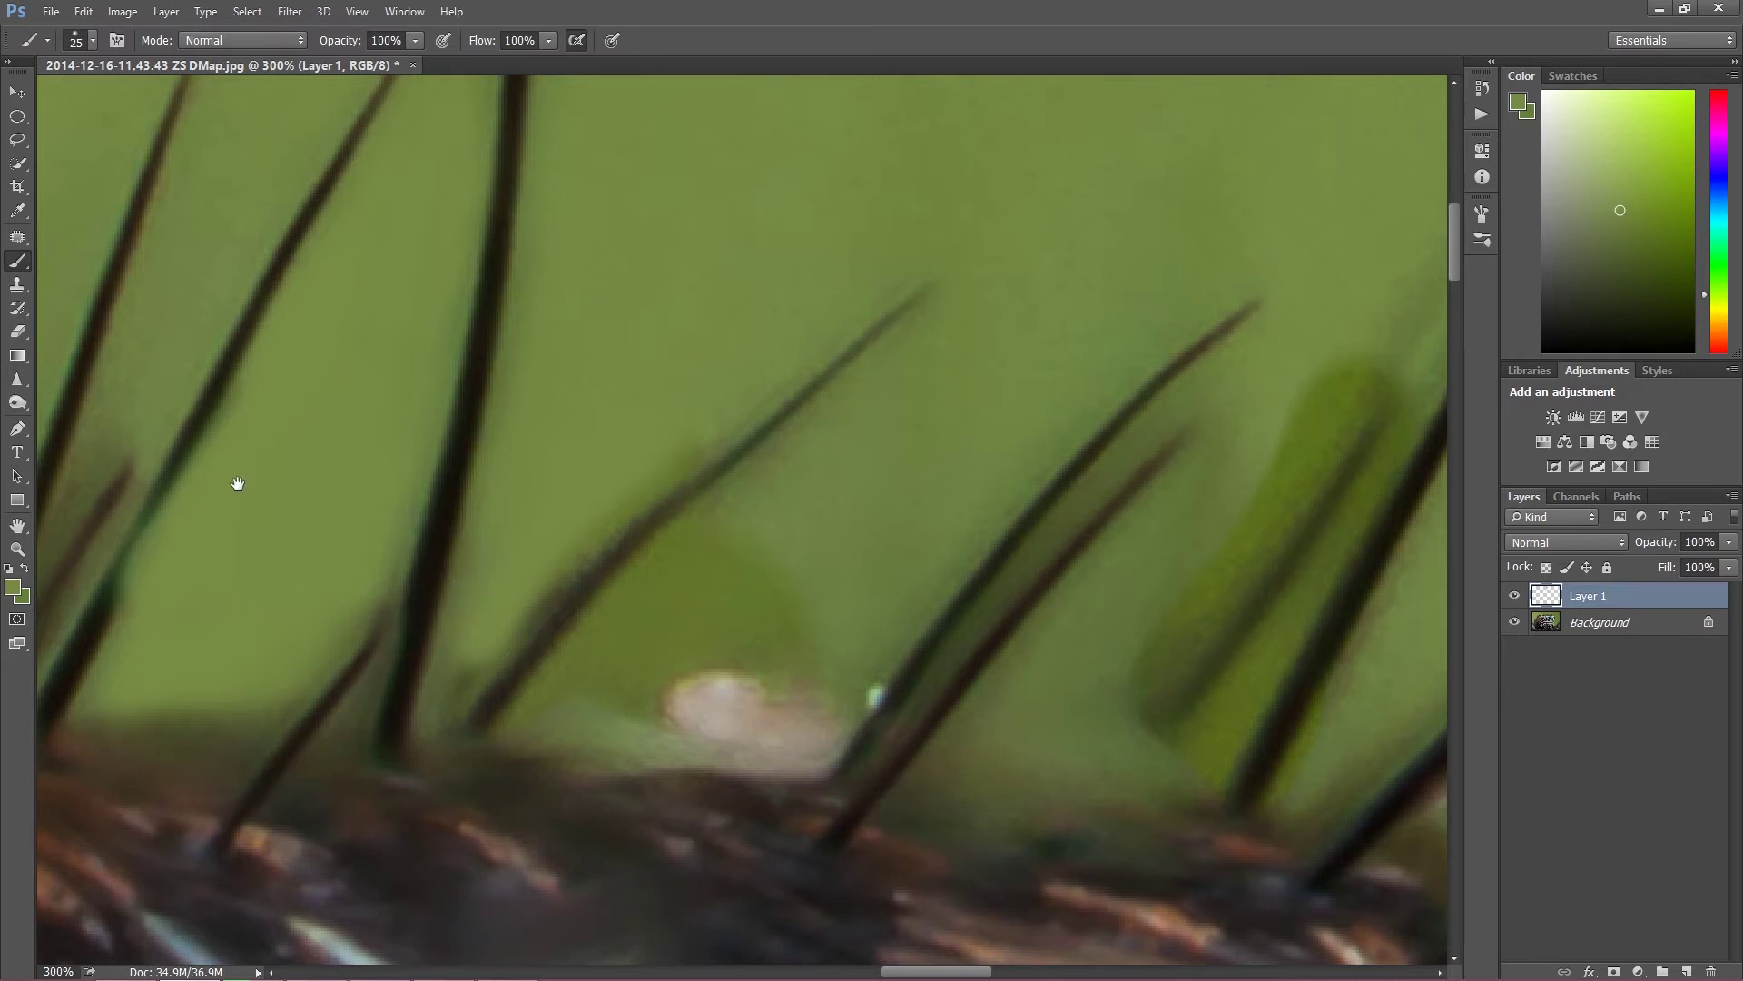
pyautogui.moveTo(237, 482); pyautogui.dragTo(447, 436)
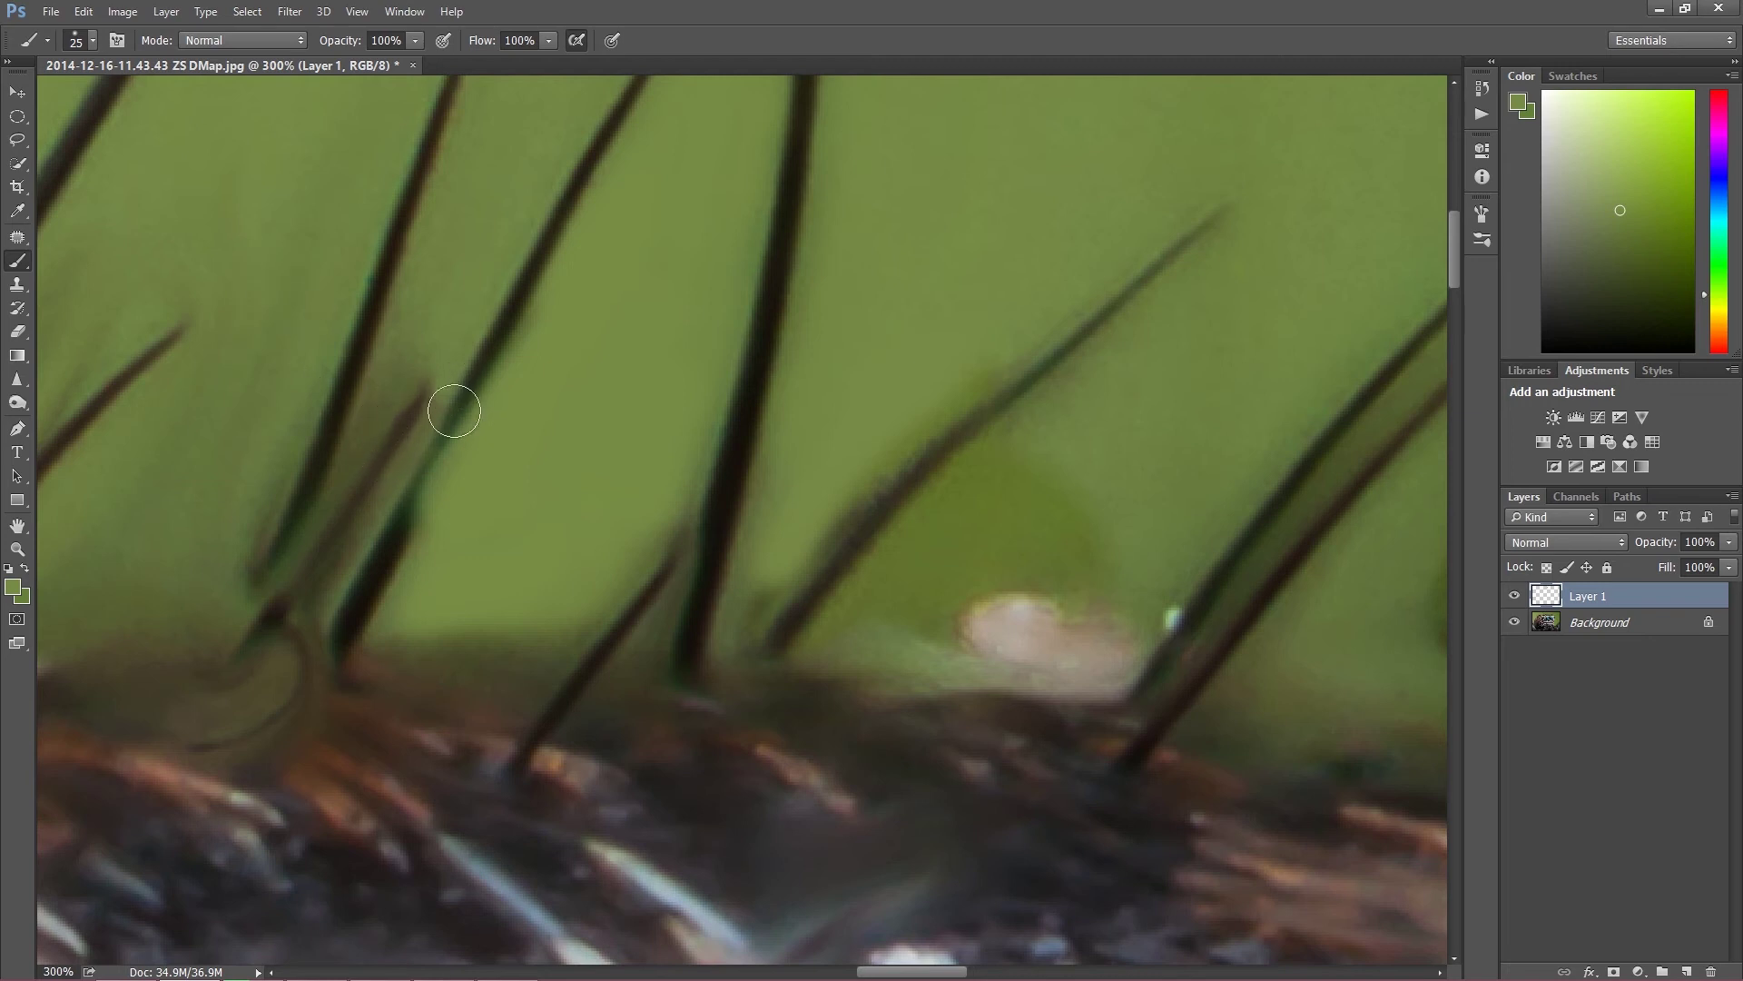
pyautogui.press('[')
pyautogui.press('[')
pyautogui.press('[')
pyautogui.press('[')
pyautogui.press('alt')
pyautogui.keyDown('alt'); pyautogui.click(493, 346); pyautogui.keyUp('alt')
pyautogui.moveTo(411, 515); pyautogui.dragTo(481, 373)
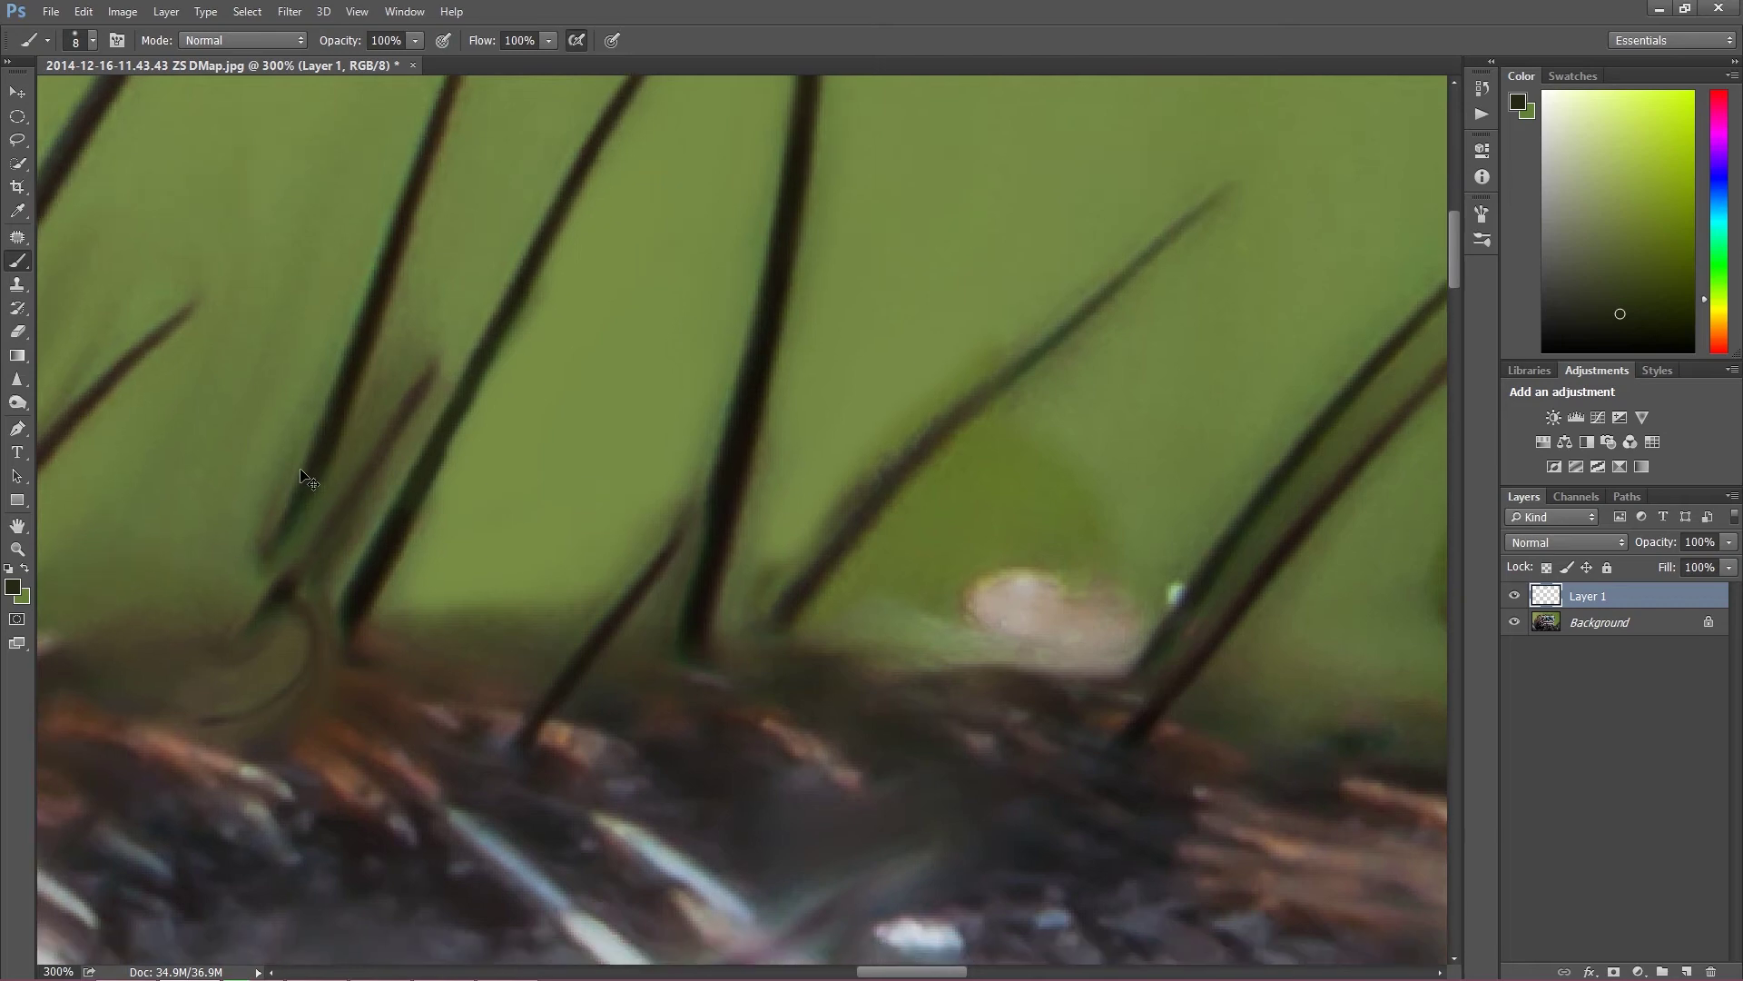
# Fit the spider in the window, toggle Layer 1 off and on to compare, then zoom to 50%
pyautogui.hotkey('ctrl', '0')
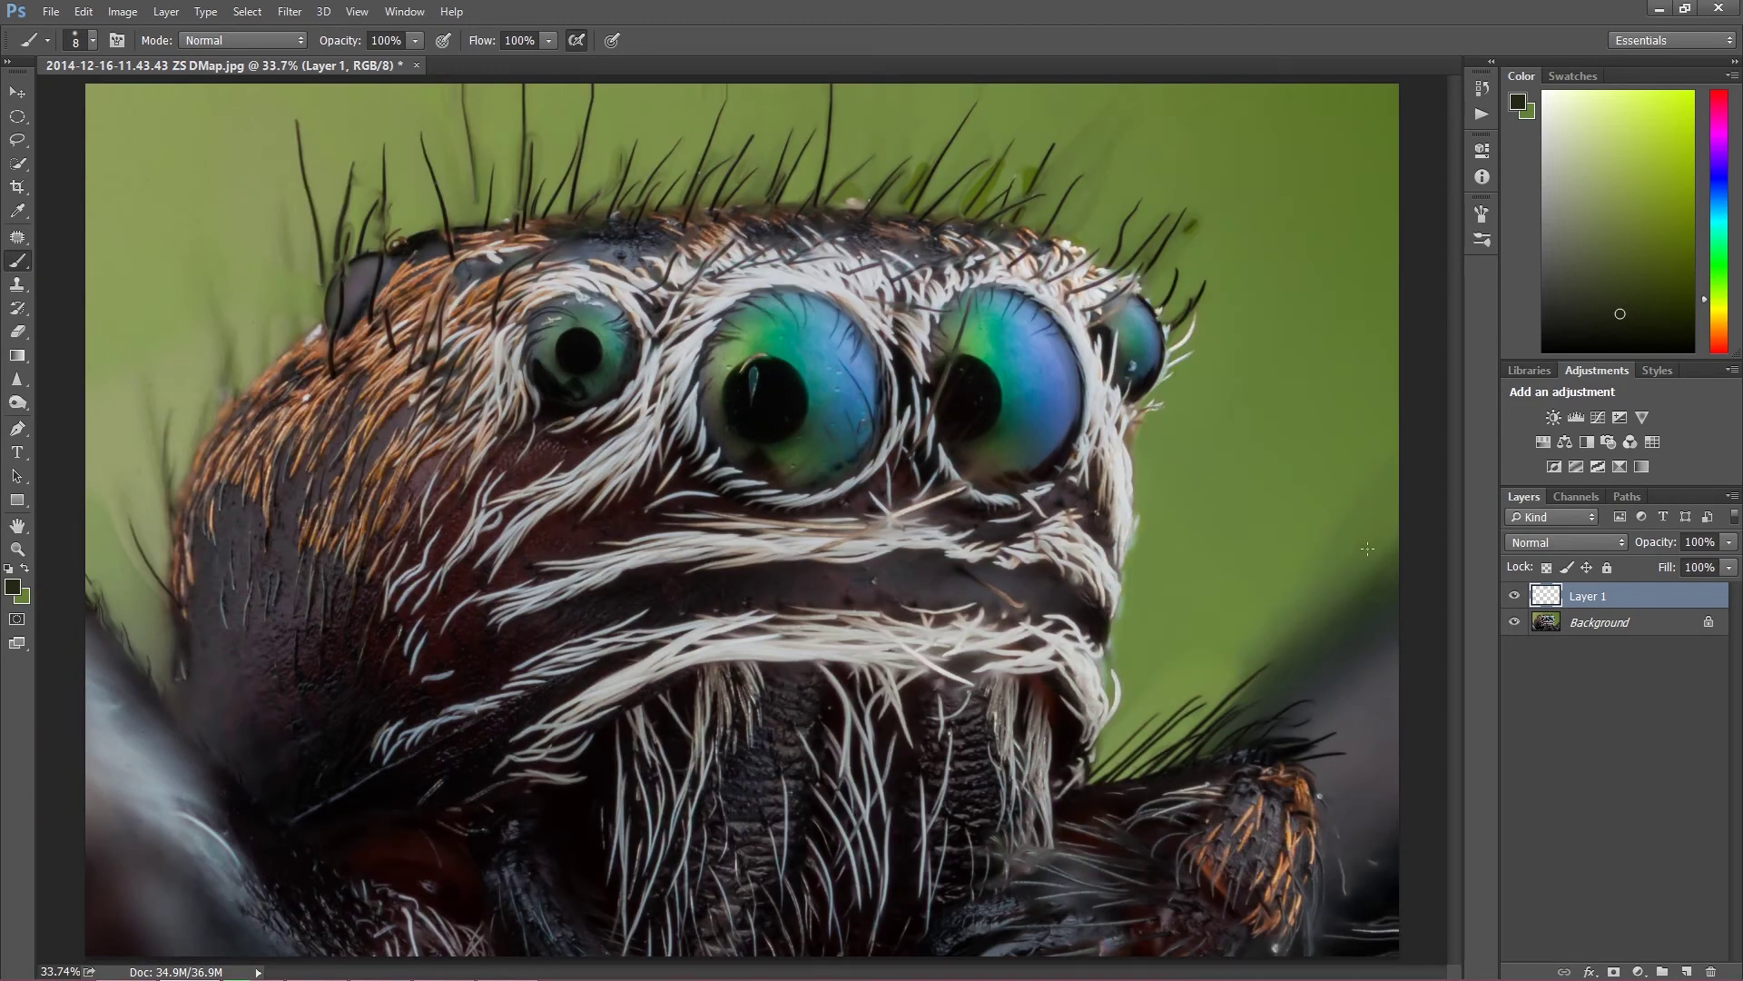
pyautogui.click(1514, 597)
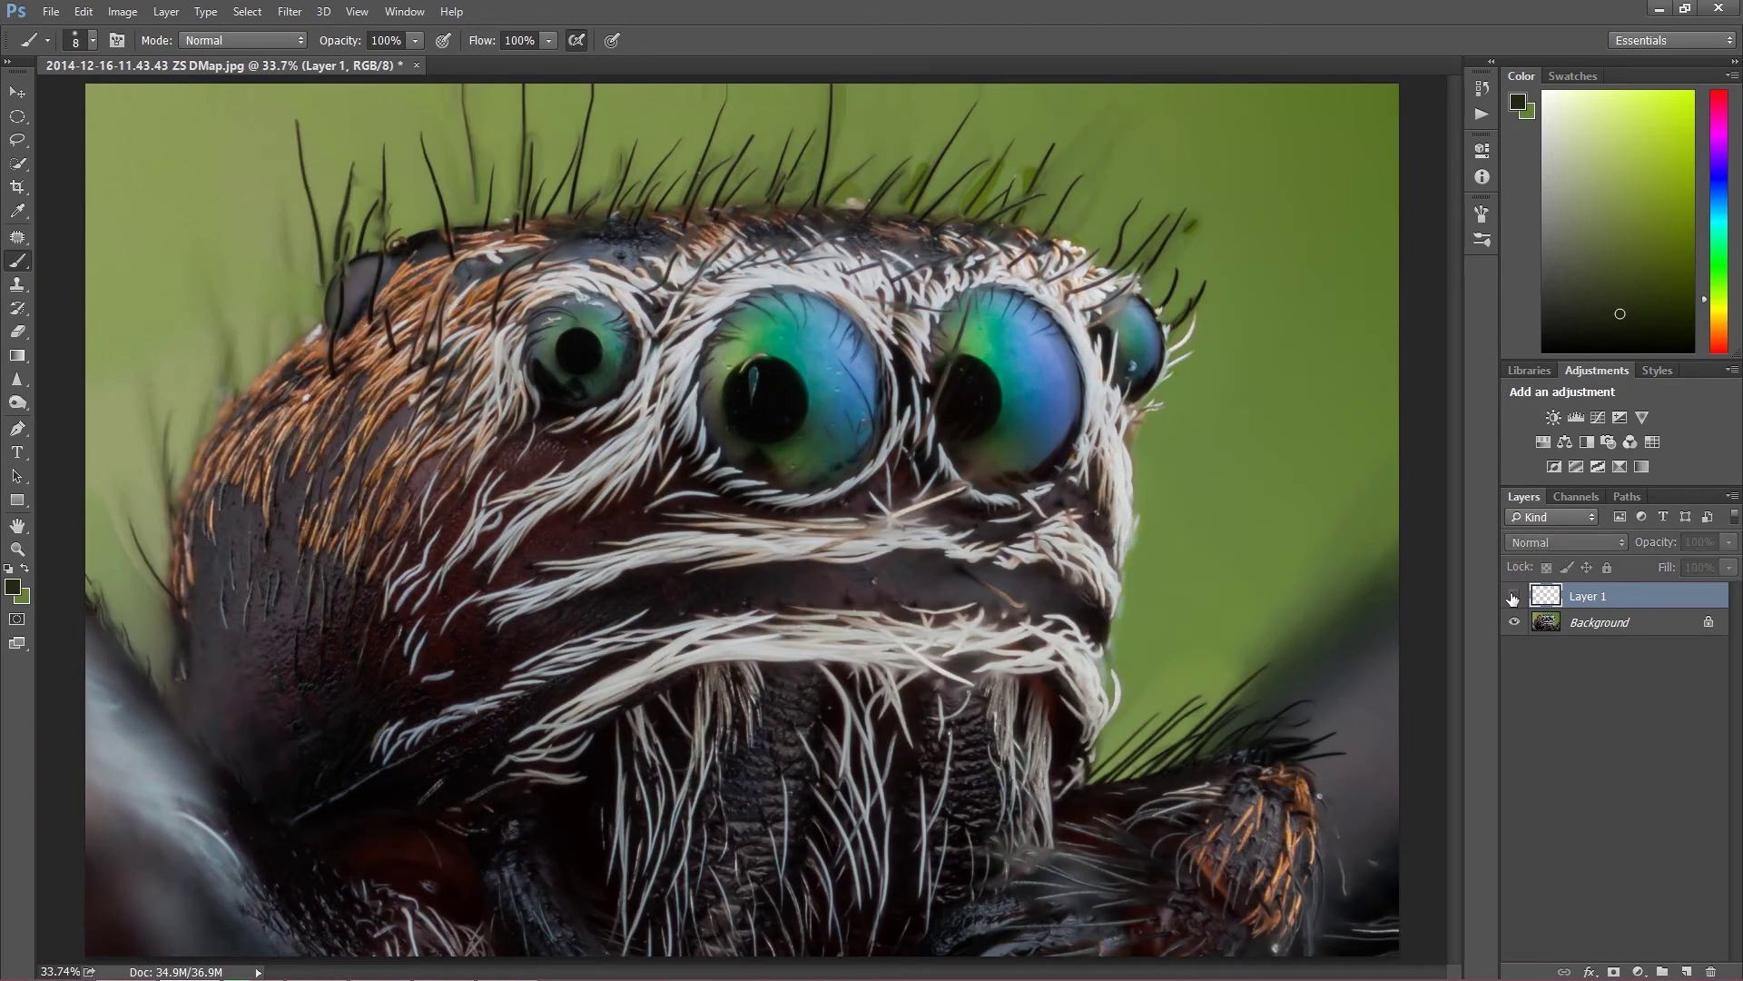
pyautogui.click(1514, 597)
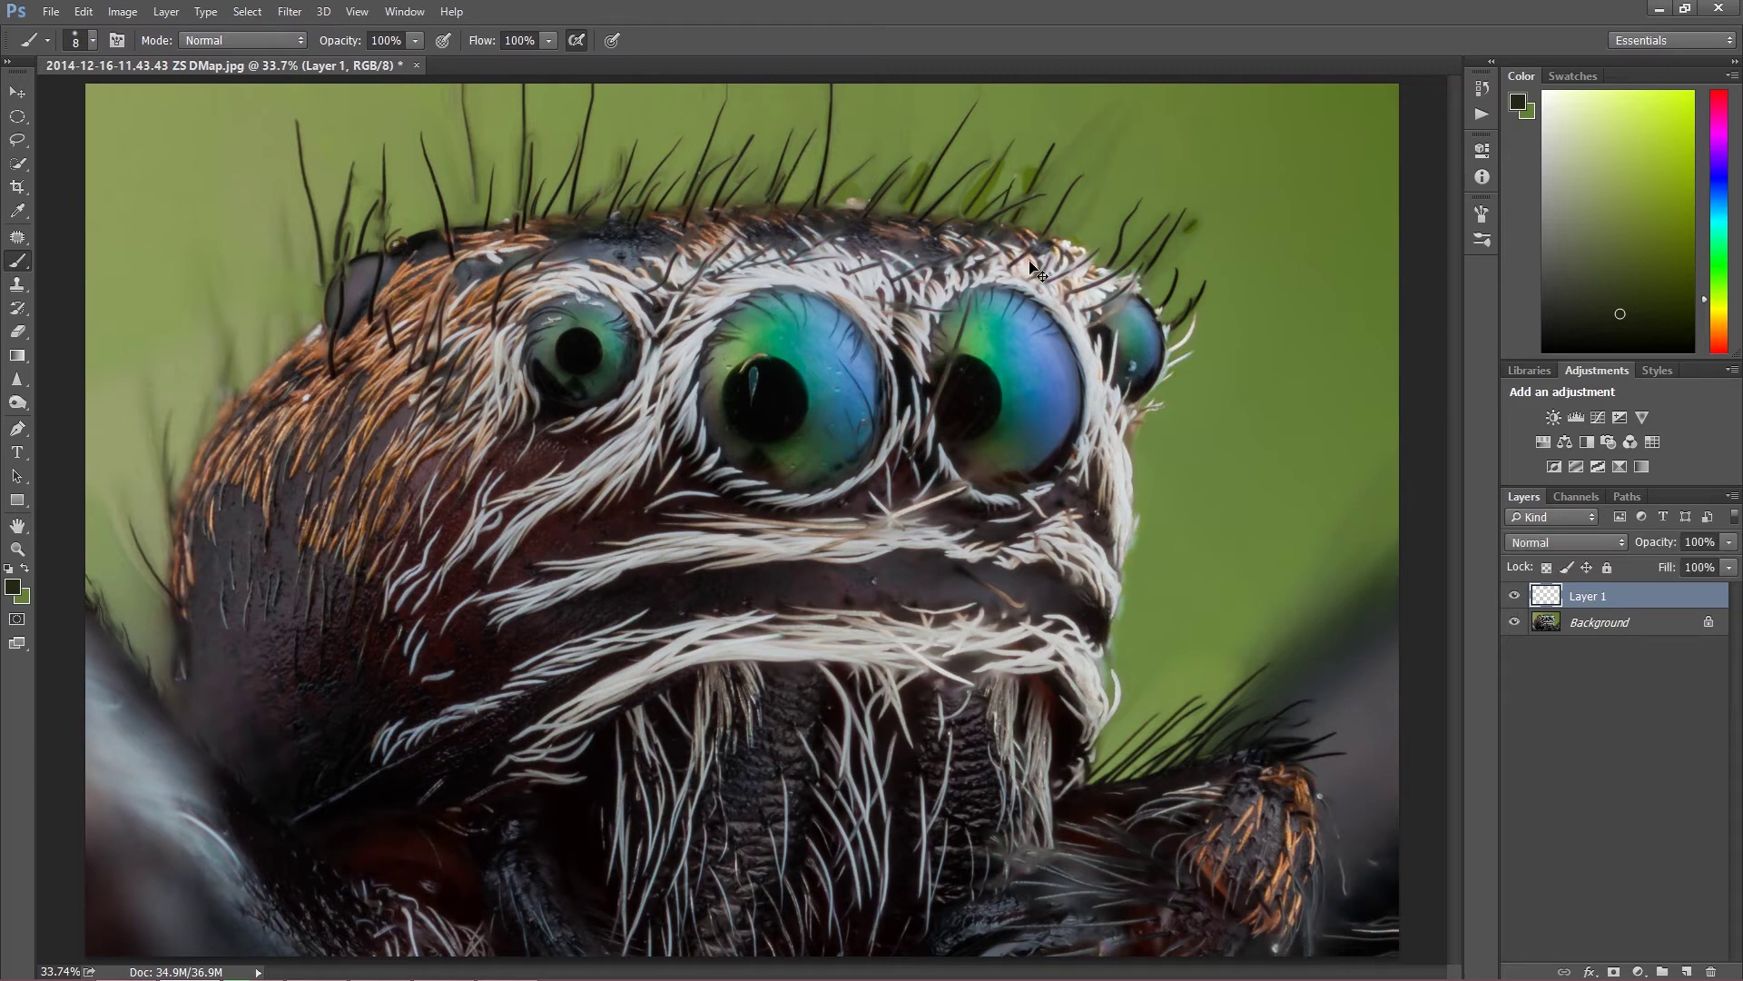
pyautogui.hotkey('ctrl', '+')
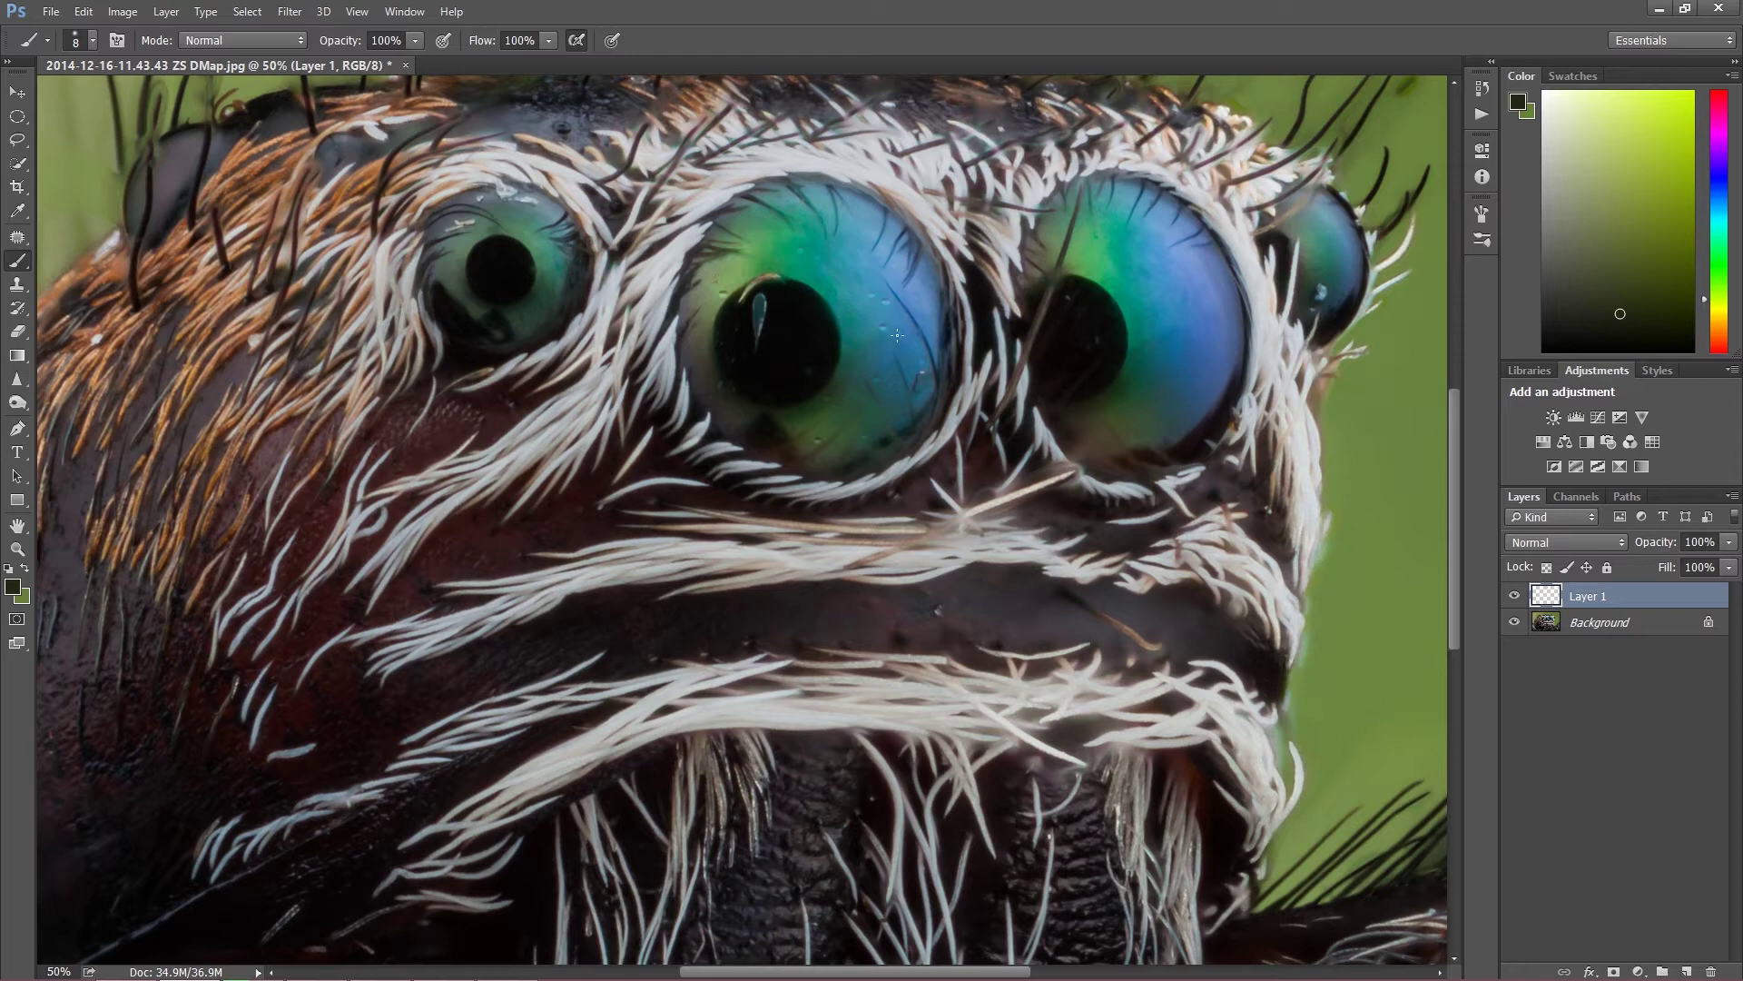
# Zoom to 300% on the spines above the eyes and sample the green background as paint colour
pyautogui.moveTo(898, 335); pyautogui.dragTo(772, 608)
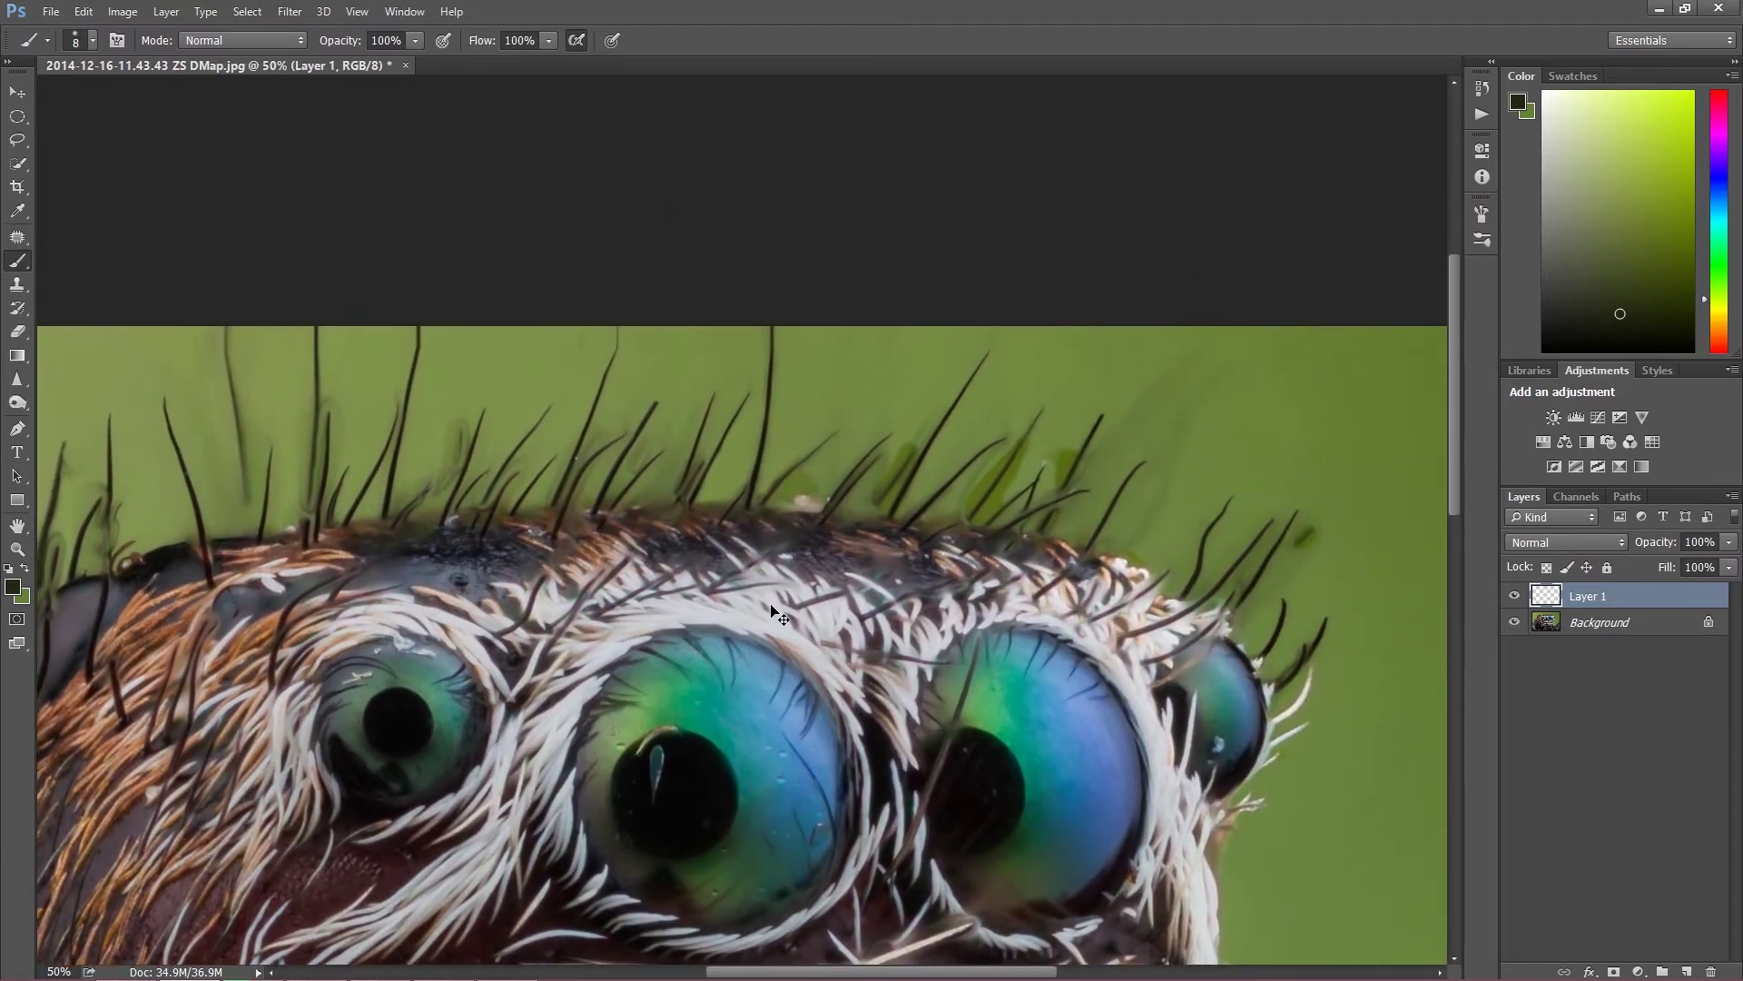
pyautogui.scroll(3, 772, 608)
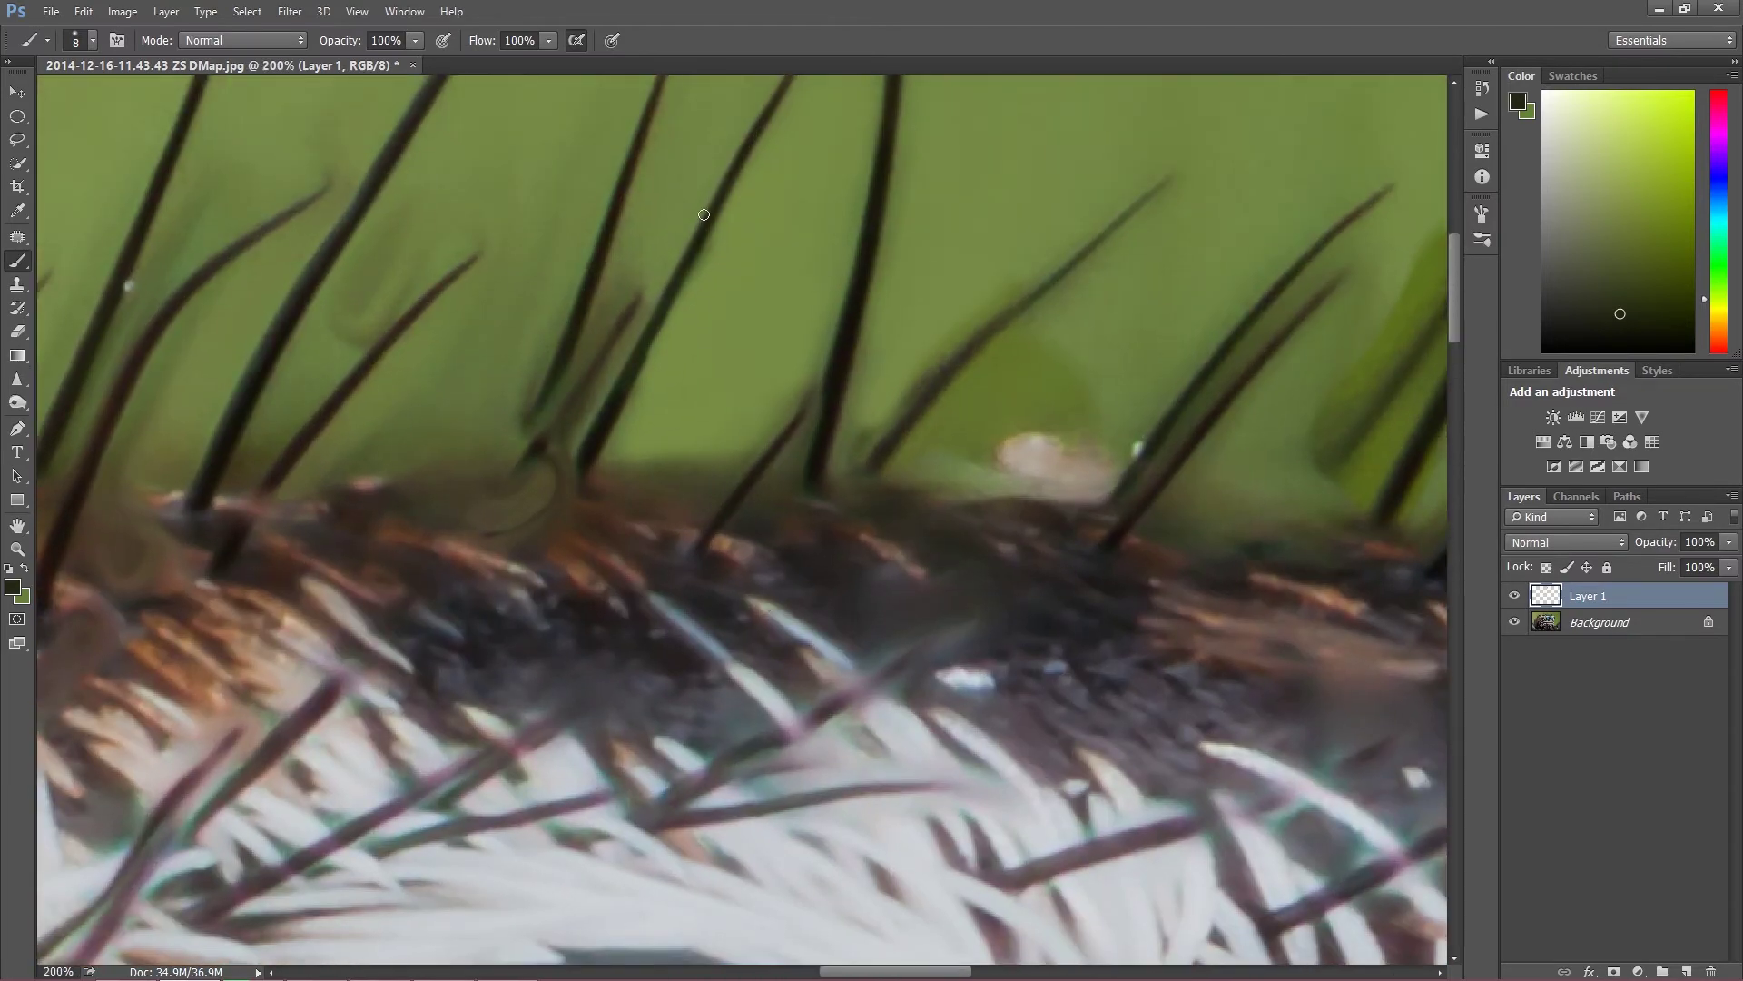
pyautogui.scroll(2, 693, 409)
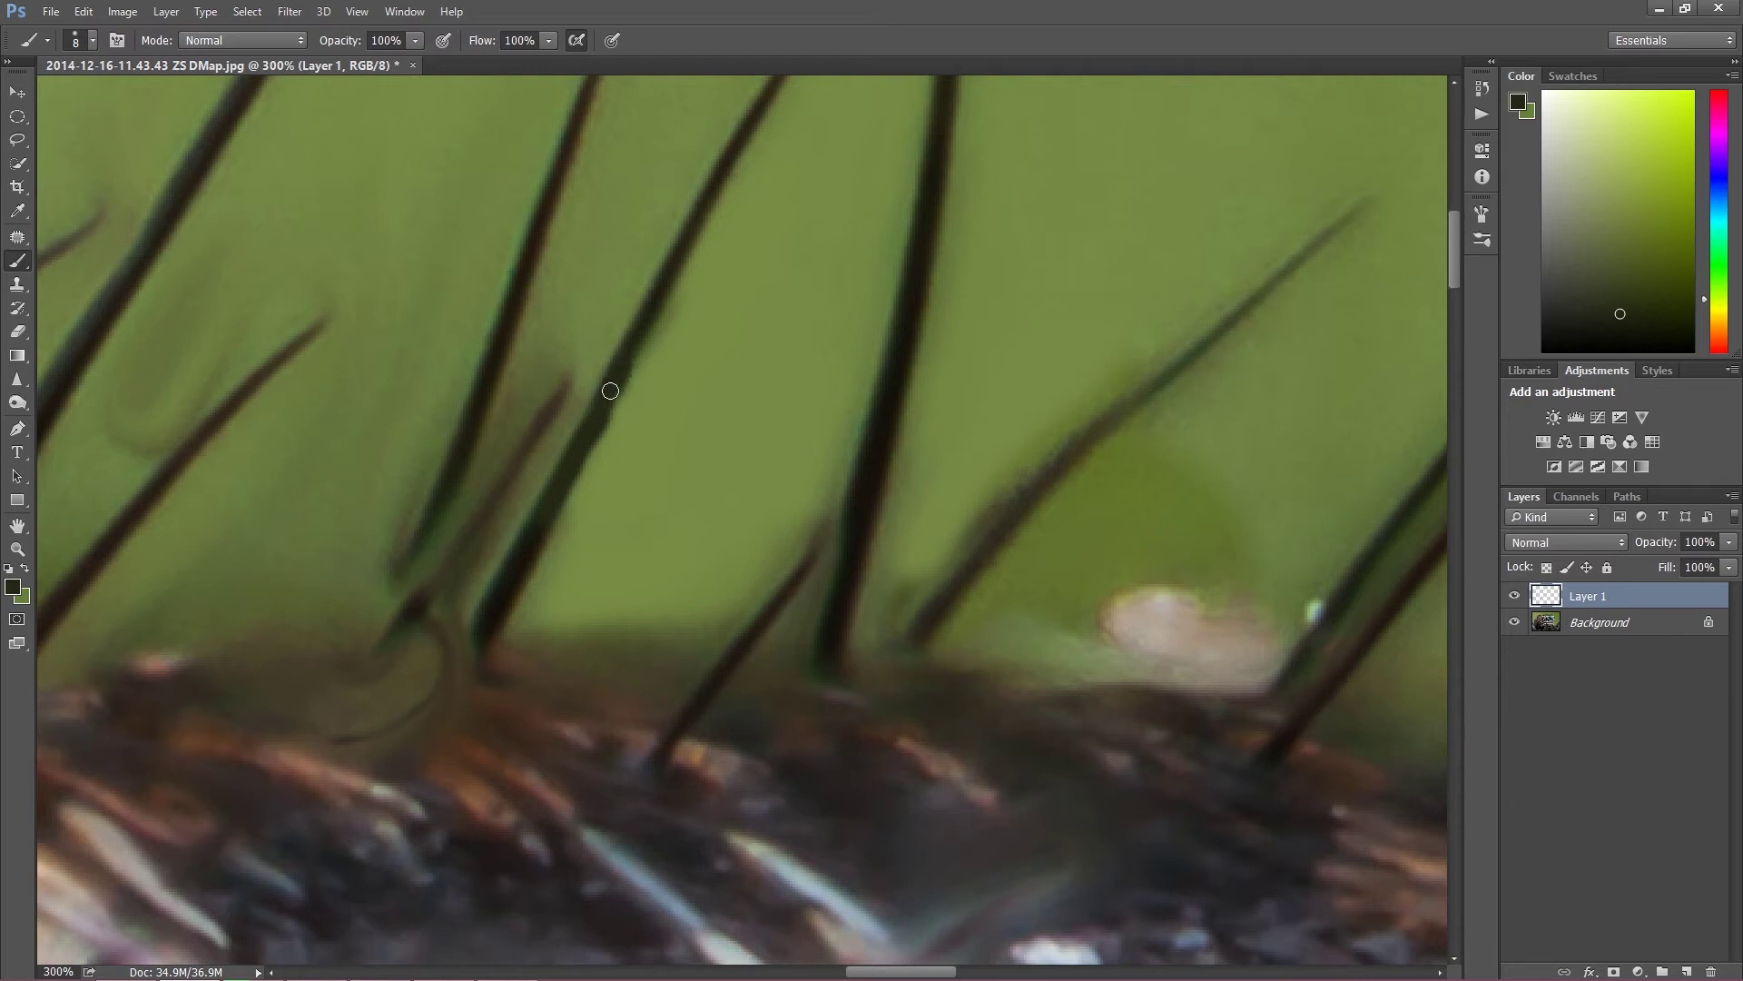
pyautogui.keyDown('alt'); pyautogui.click(711, 354); pyautogui.keyUp('alt')
# At 52% flow and size 15, paint green over the blotches beside the dark and upper-right hairs
pyautogui.moveTo(485, 41); pyautogui.dragTo(442, 47)
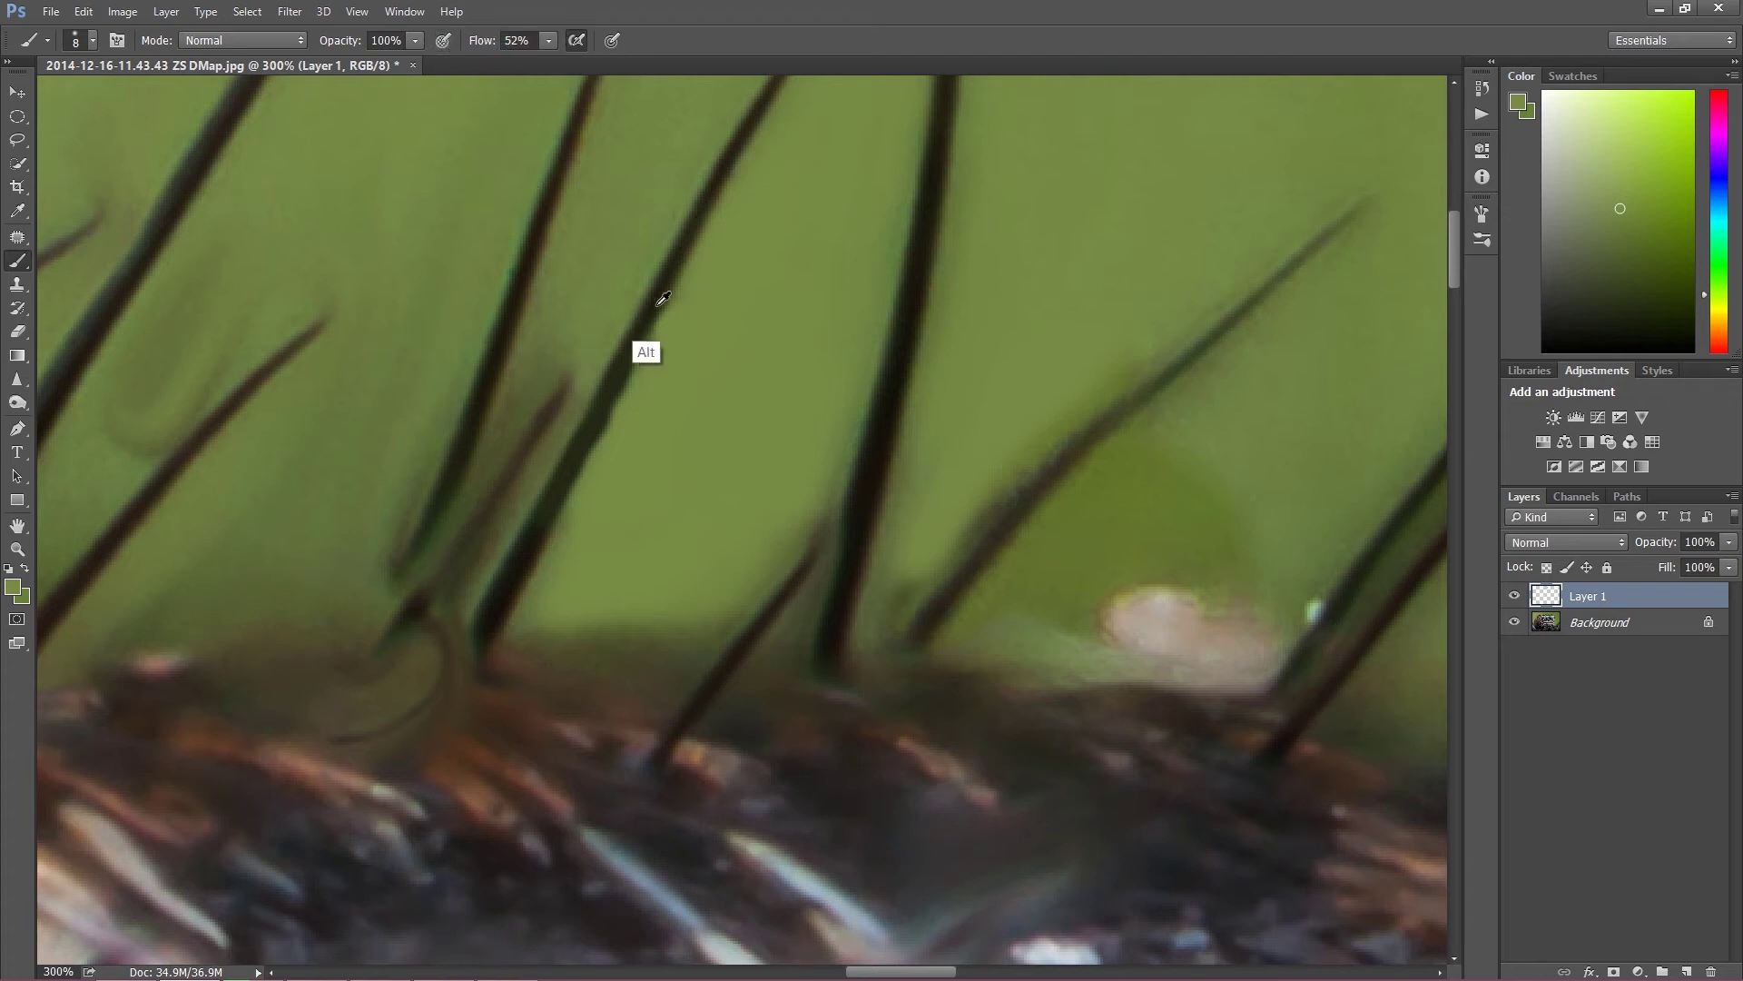
pyautogui.press('alt')
pyautogui.press(']')
pyautogui.press(']')
pyautogui.press(']')
pyautogui.press('alt')
pyautogui.moveTo(684, 335); pyautogui.dragTo(629, 412)
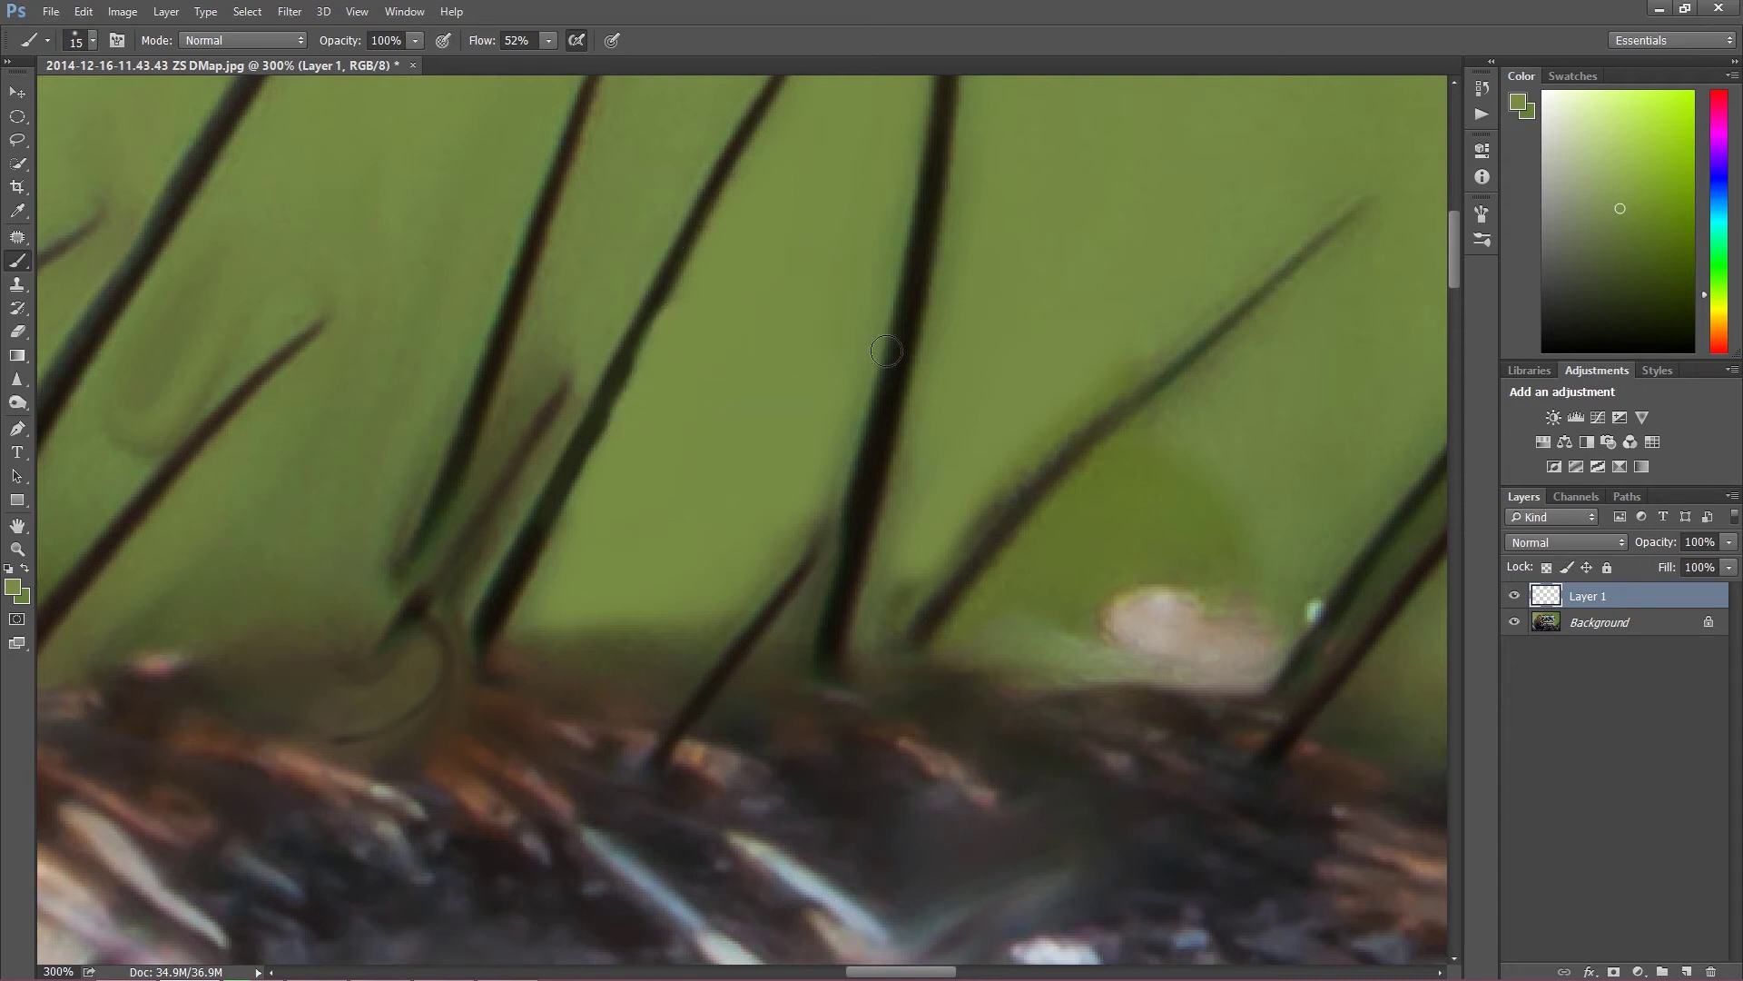
pyautogui.keyDown('alt'); pyautogui.click(1146, 323); pyautogui.keyUp('alt')
pyautogui.moveTo(1146, 322)
pyautogui.mouseDown()
pyautogui.moveTo(1142, 352)
pyautogui.moveTo(906, 582)
pyautogui.mouseUp()
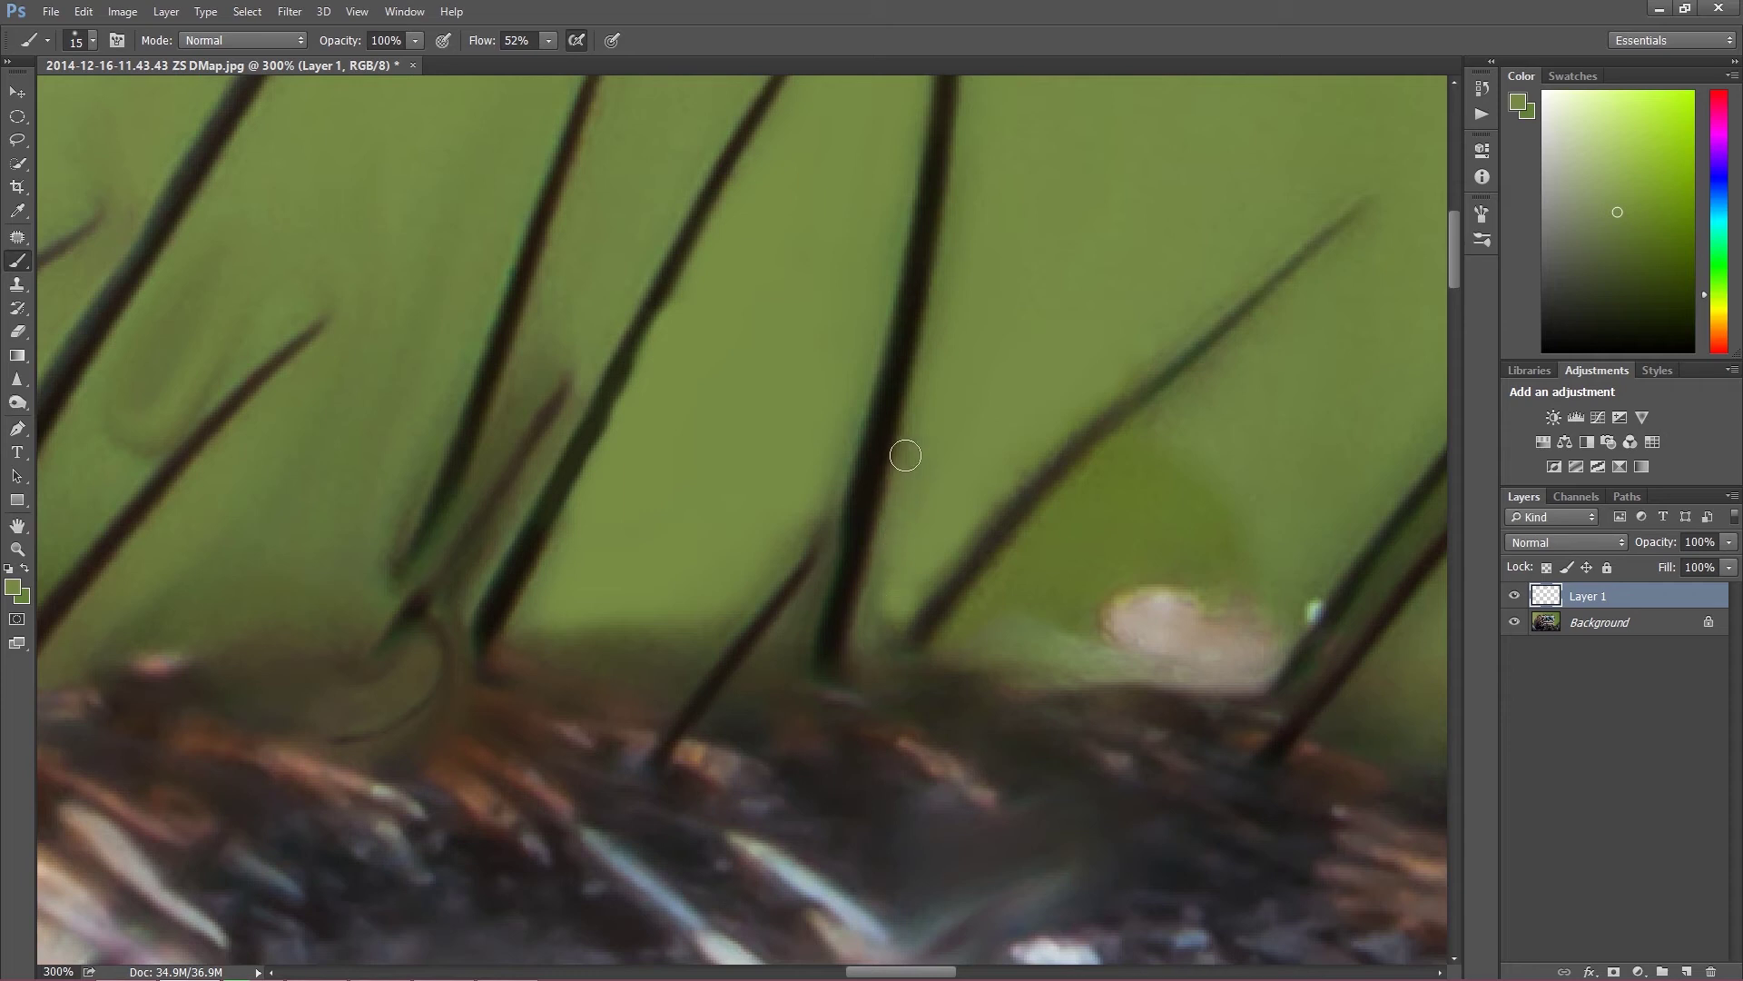
# Resample nearby green, pan to the upper spines, resize the brush to 80, and zoom out
pyautogui.press('alt')
pyautogui.keyDown('alt'); pyautogui.click(1002, 296); pyautogui.keyUp('alt')
pyautogui.press('space')
pyautogui.moveTo(473, 371); pyautogui.dragTo(486, 572)
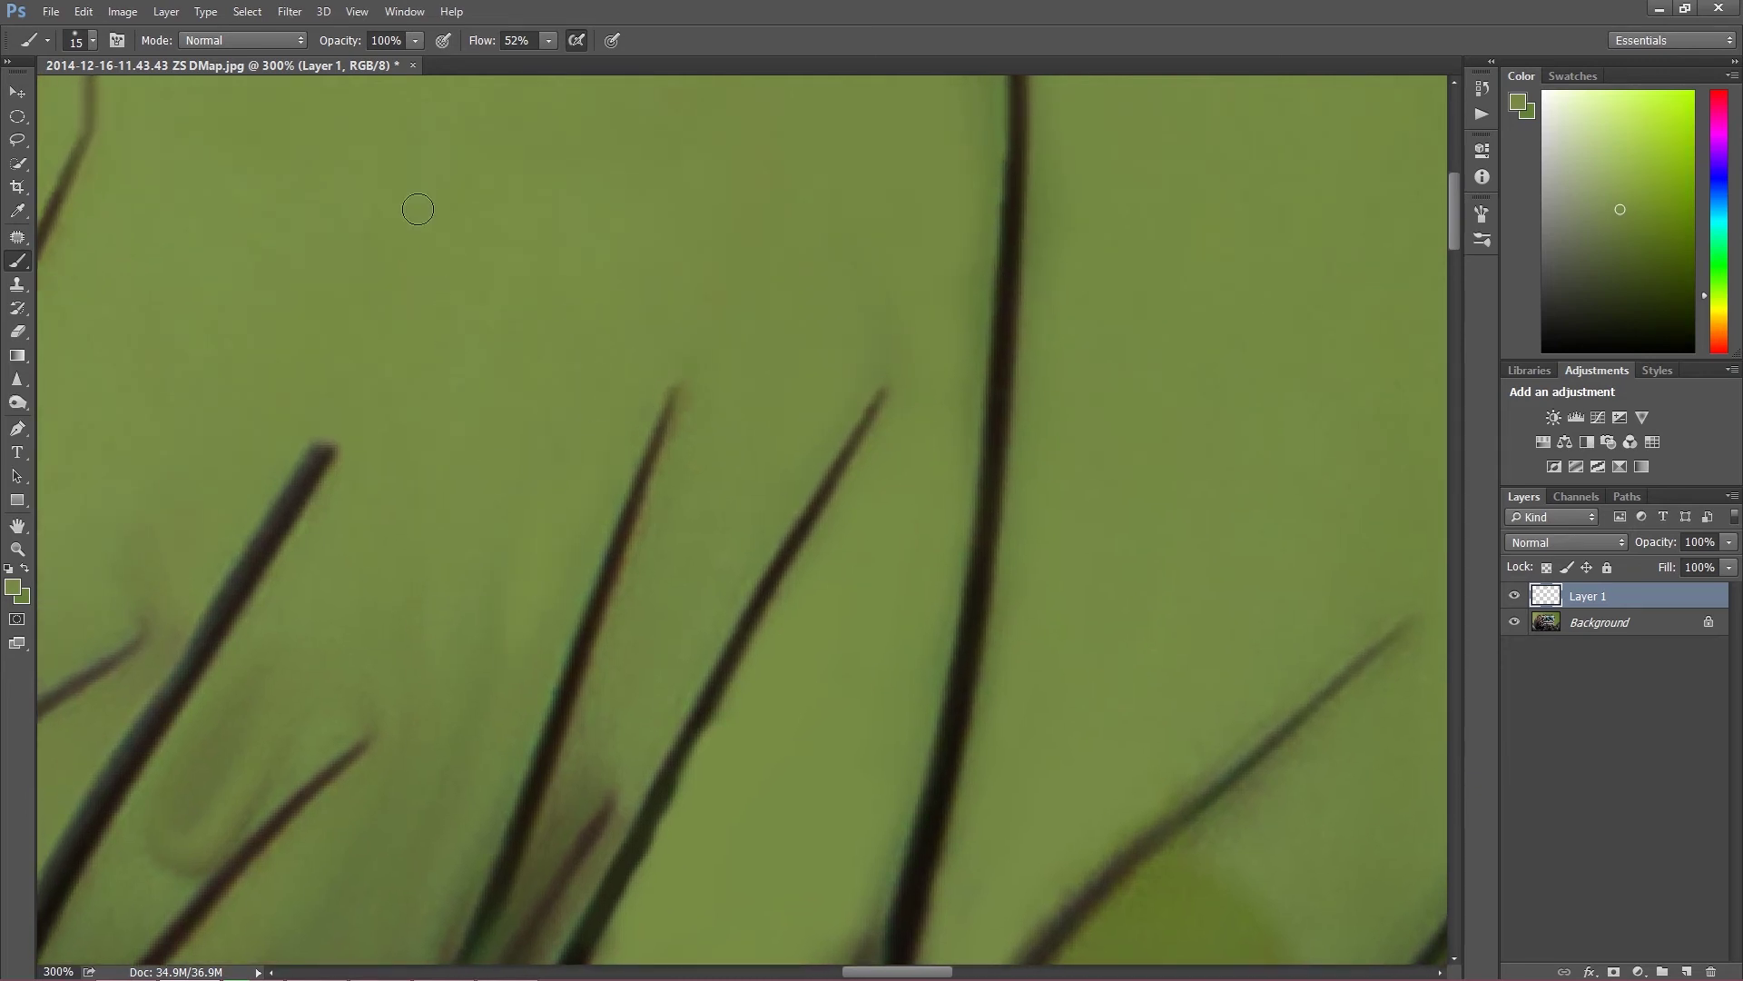
pyautogui.press('[')
pyautogui.press('[')
pyautogui.press(']')
pyautogui.press(']')
pyautogui.press(']')
pyautogui.press(']')
pyautogui.press(']')
pyautogui.press(']')
pyautogui.press(']')
pyautogui.press(']')
pyautogui.press(']')
pyautogui.hotkey('ctrl', '-')
pyautogui.hotkey('ctrl', '-')
pyautogui.hotkey('ctrl', '-')
pyautogui.hotkey('ctrl', '-')
pyautogui.hotkey('ctrl', '-')
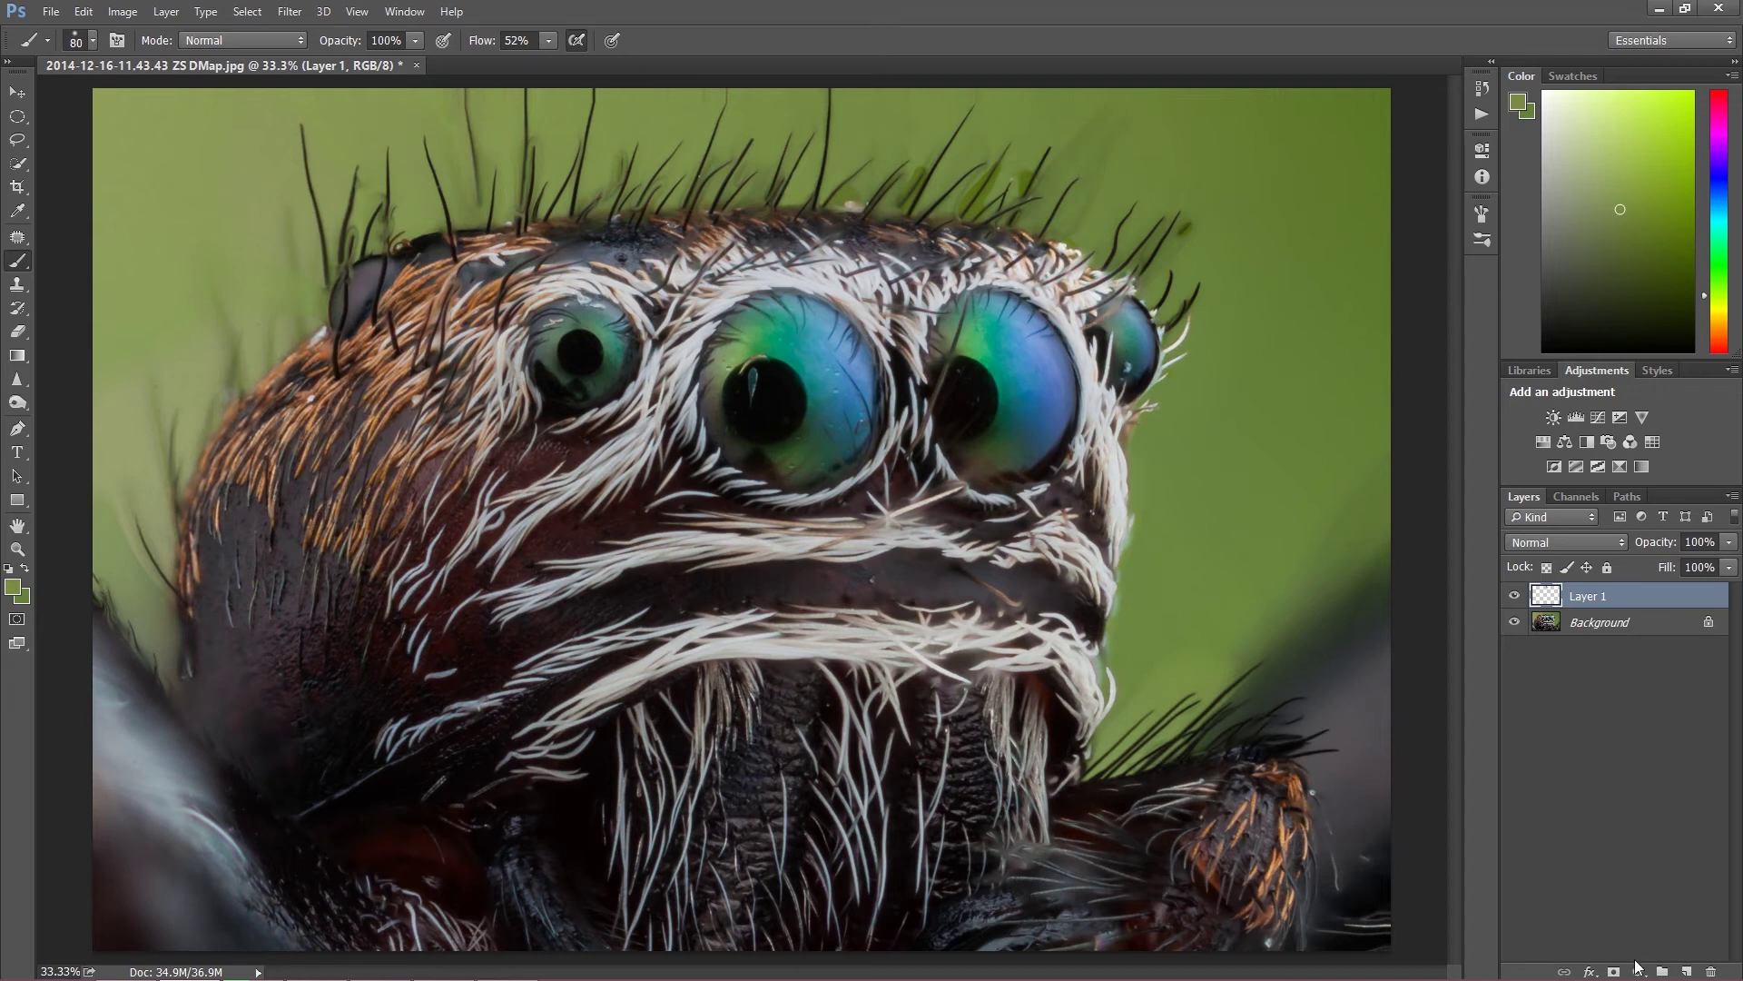
# Add a Selective Color layer with Greens set to Cyan +41, Magenta −40, Yellow +40
pyautogui.click(1638, 972)
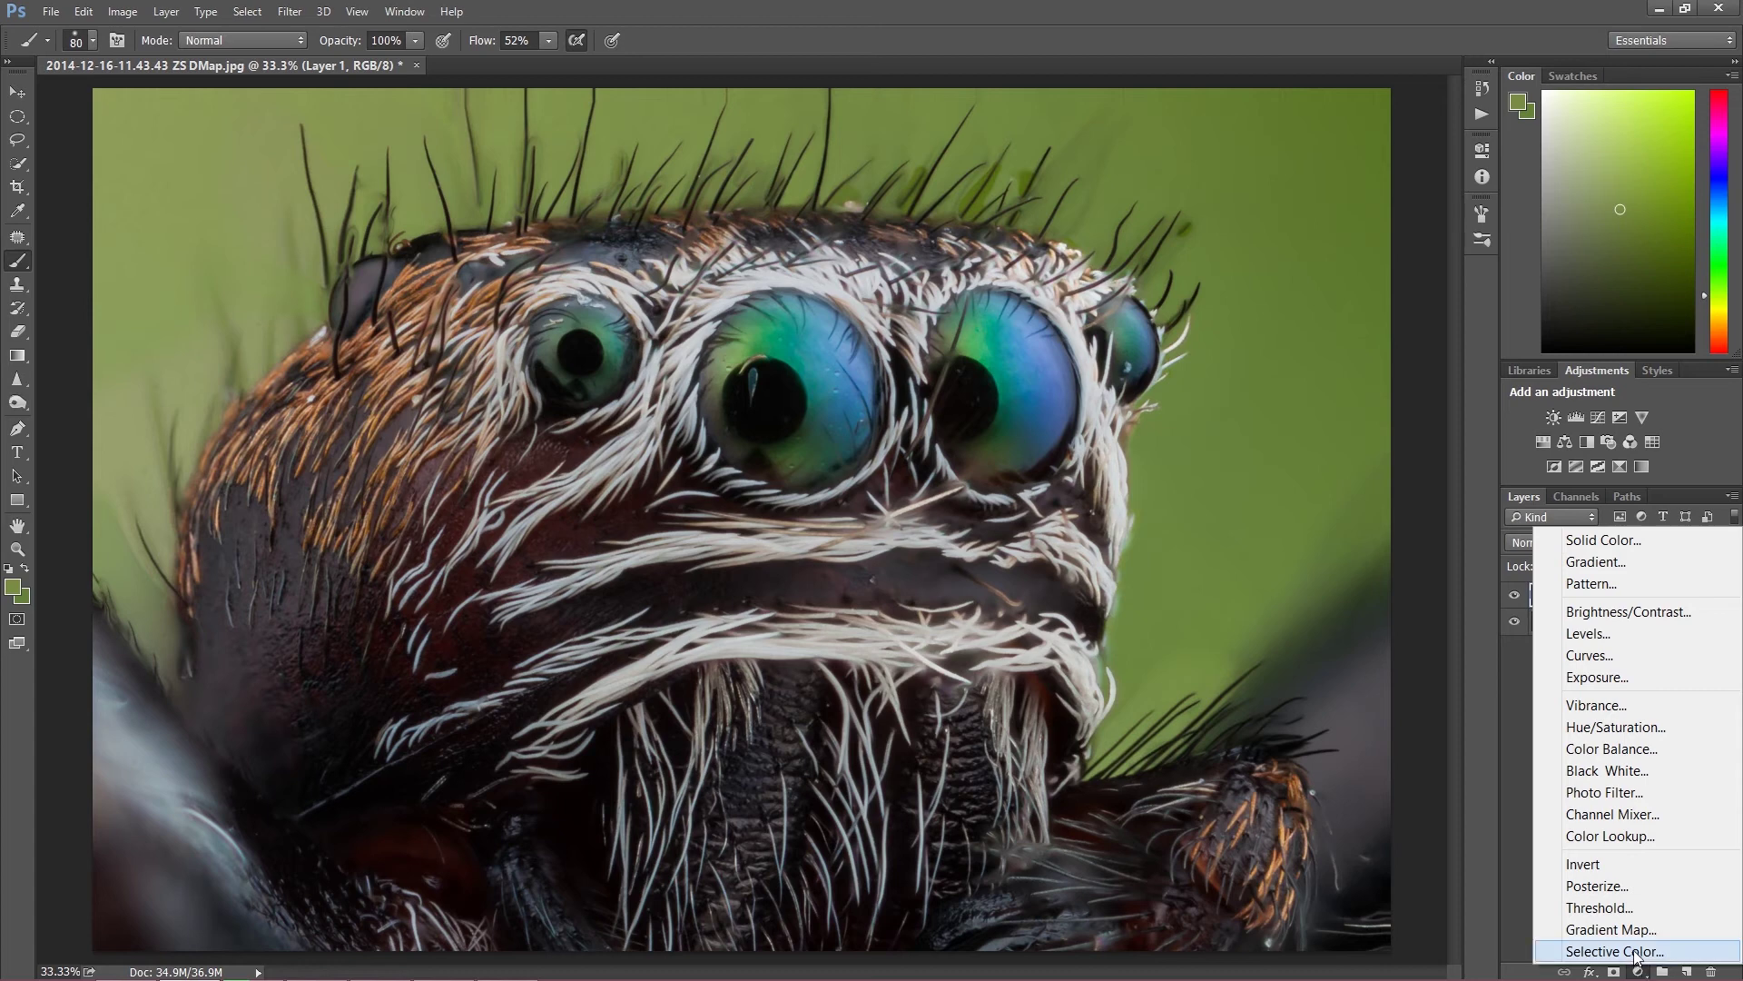
pyautogui.click(1636, 953)
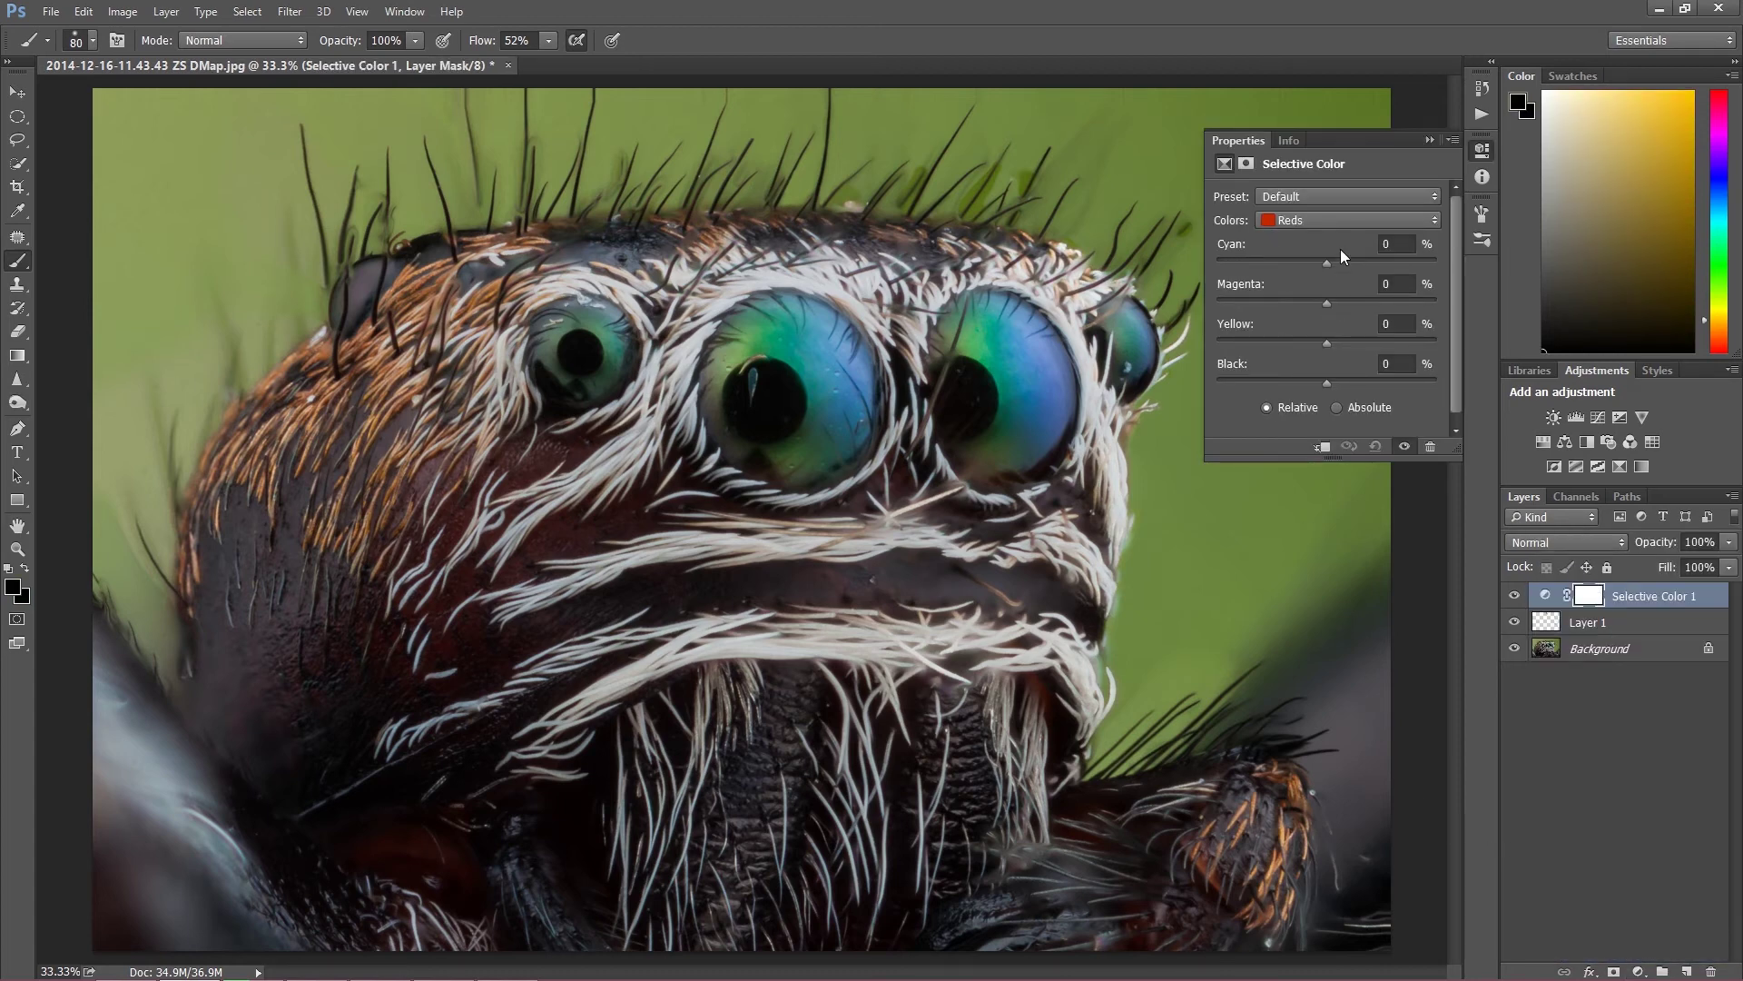
pyautogui.click(1309, 220)
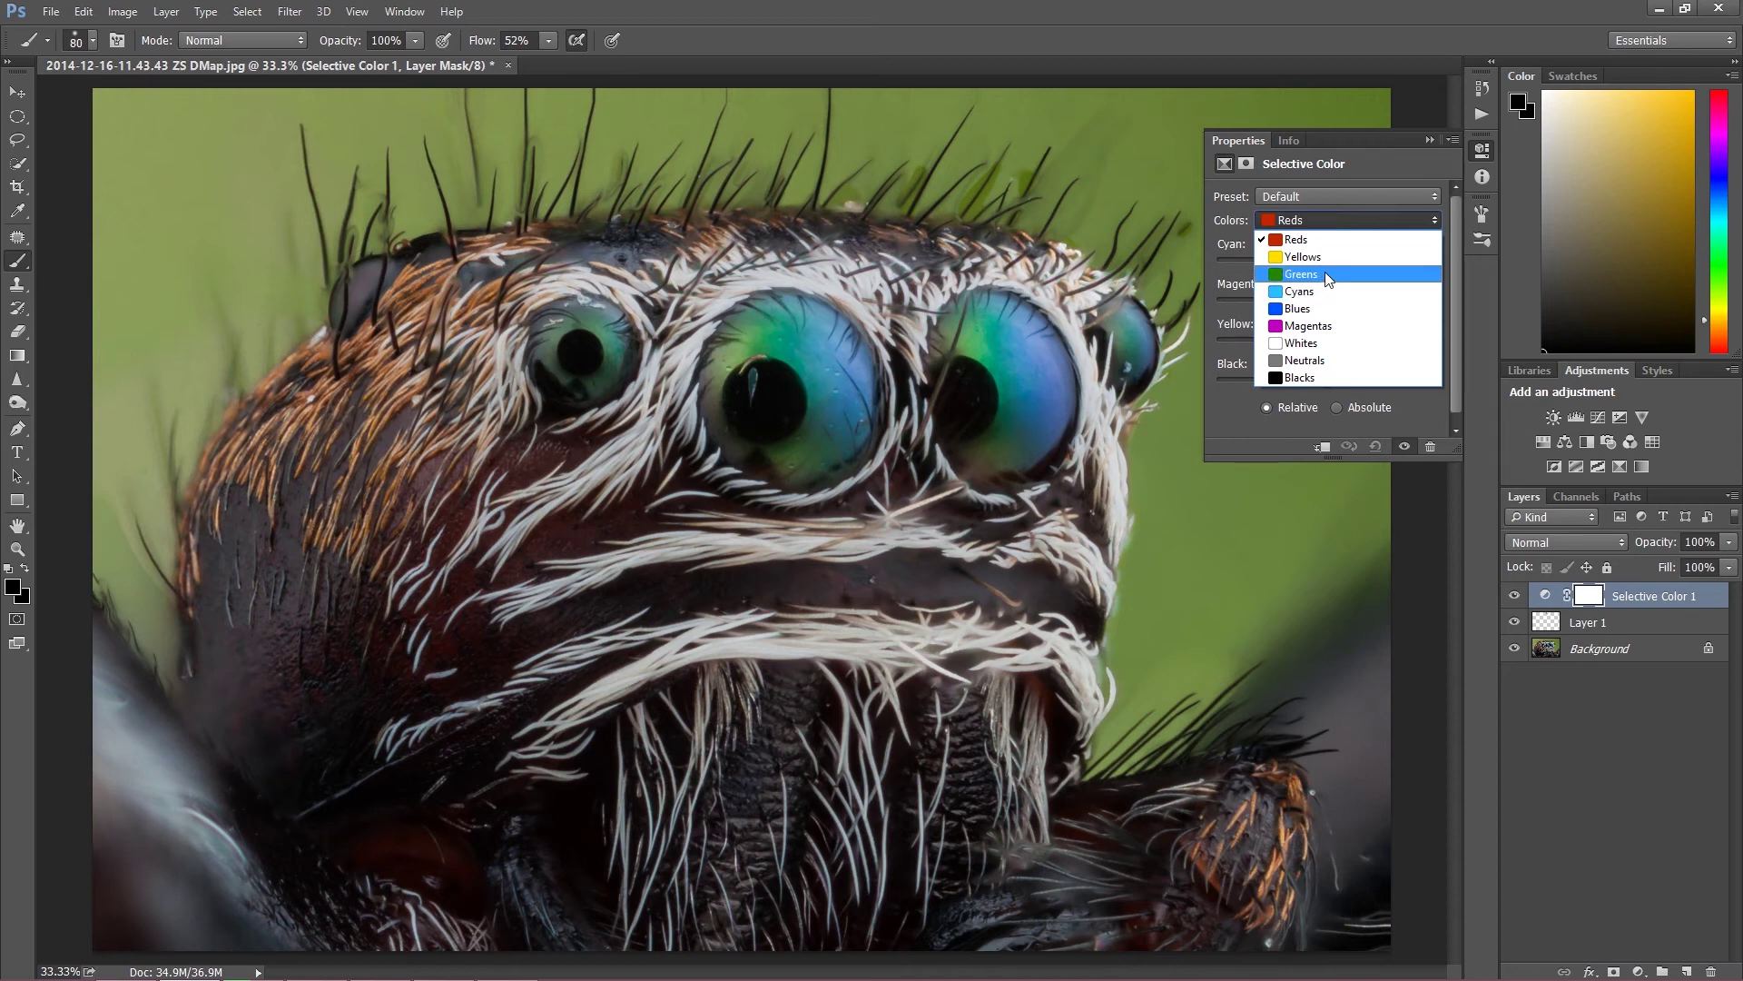
pyautogui.click(1327, 274)
pyautogui.moveTo(1327, 263); pyautogui.dragTo(1240, 245)
pyautogui.moveTo(1358, 242); pyautogui.dragTo(1375, 261)
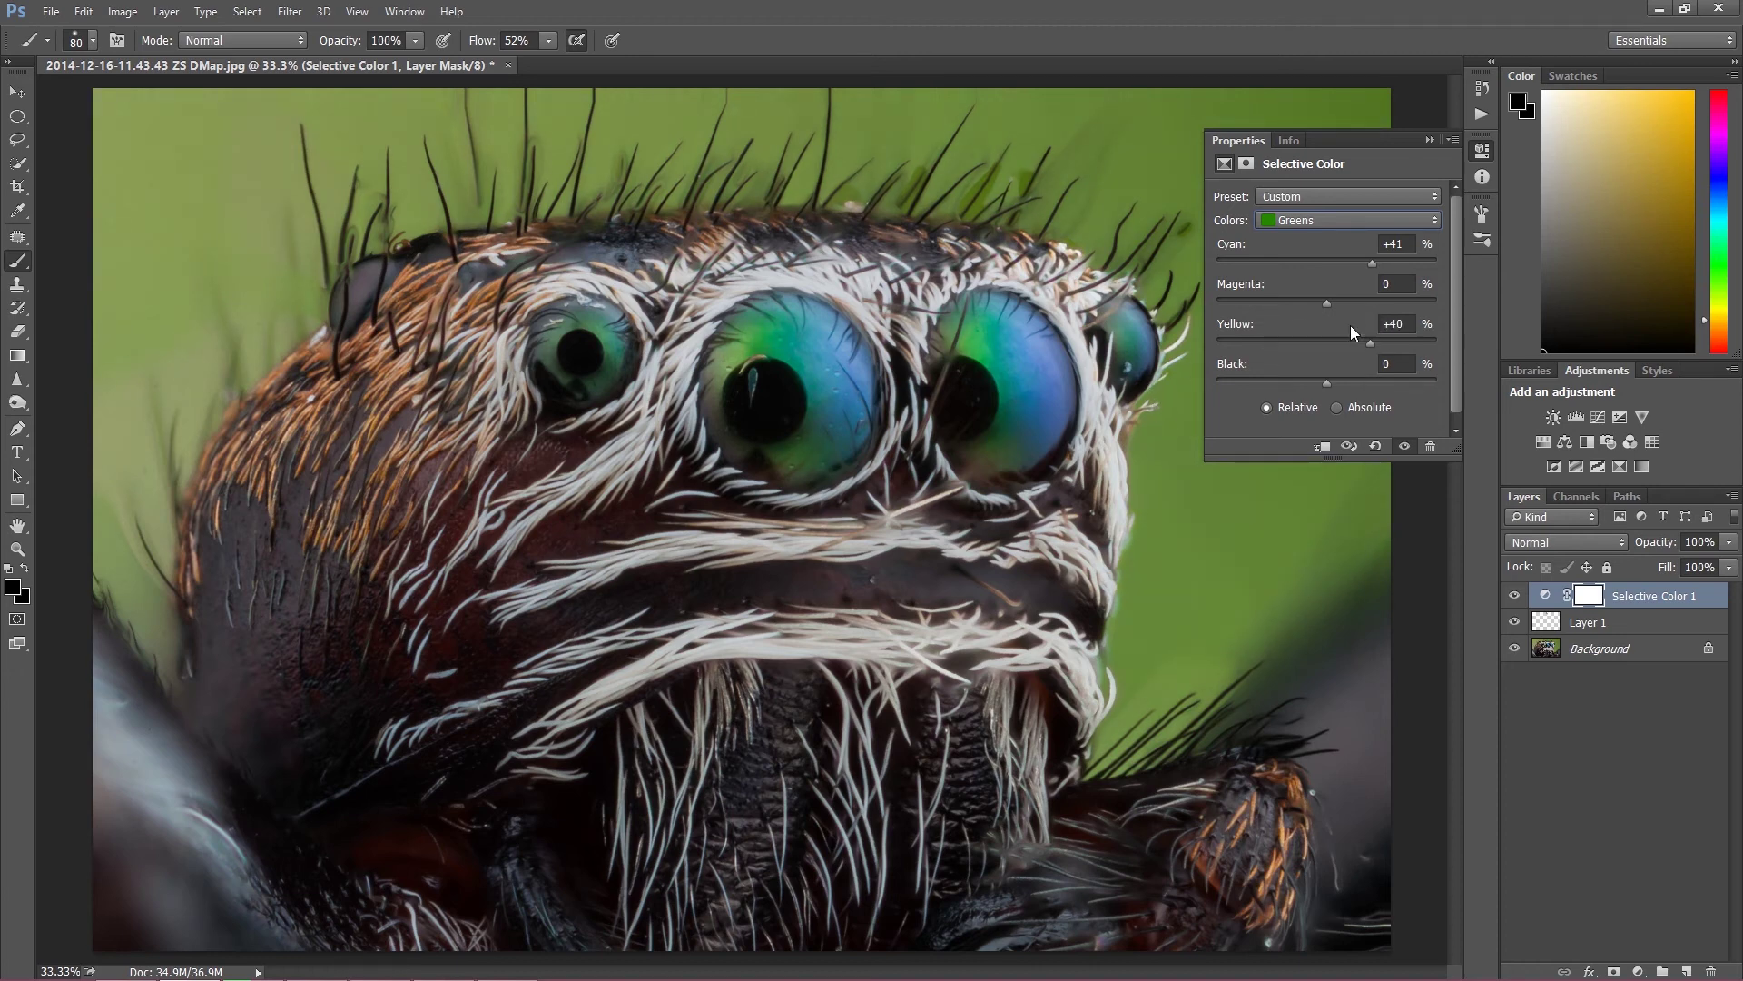
pyautogui.moveTo(1366, 299); pyautogui.dragTo(1281, 298)
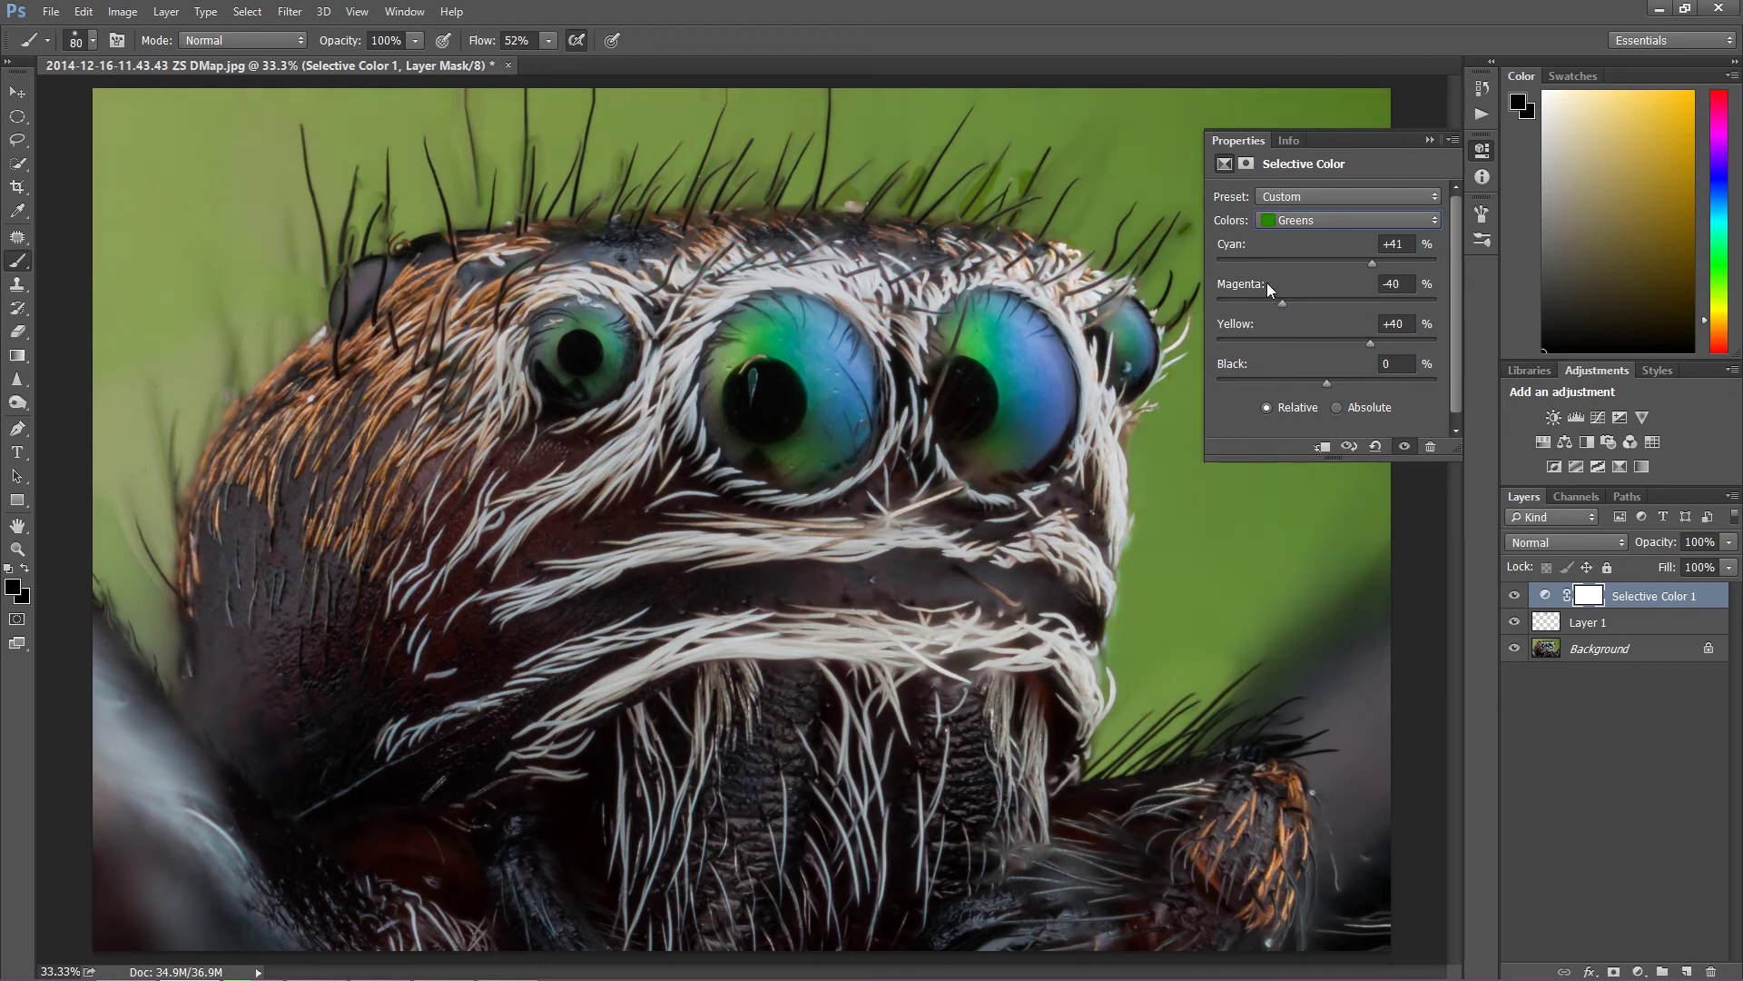
# Set the Blues range to Magenta +36 and Yellow −53, then collapse Properties
pyautogui.click(1326, 221)
pyautogui.click(1315, 303)
pyautogui.moveTo(1367, 335); pyautogui.dragTo(1269, 335)
pyautogui.click(1428, 139)
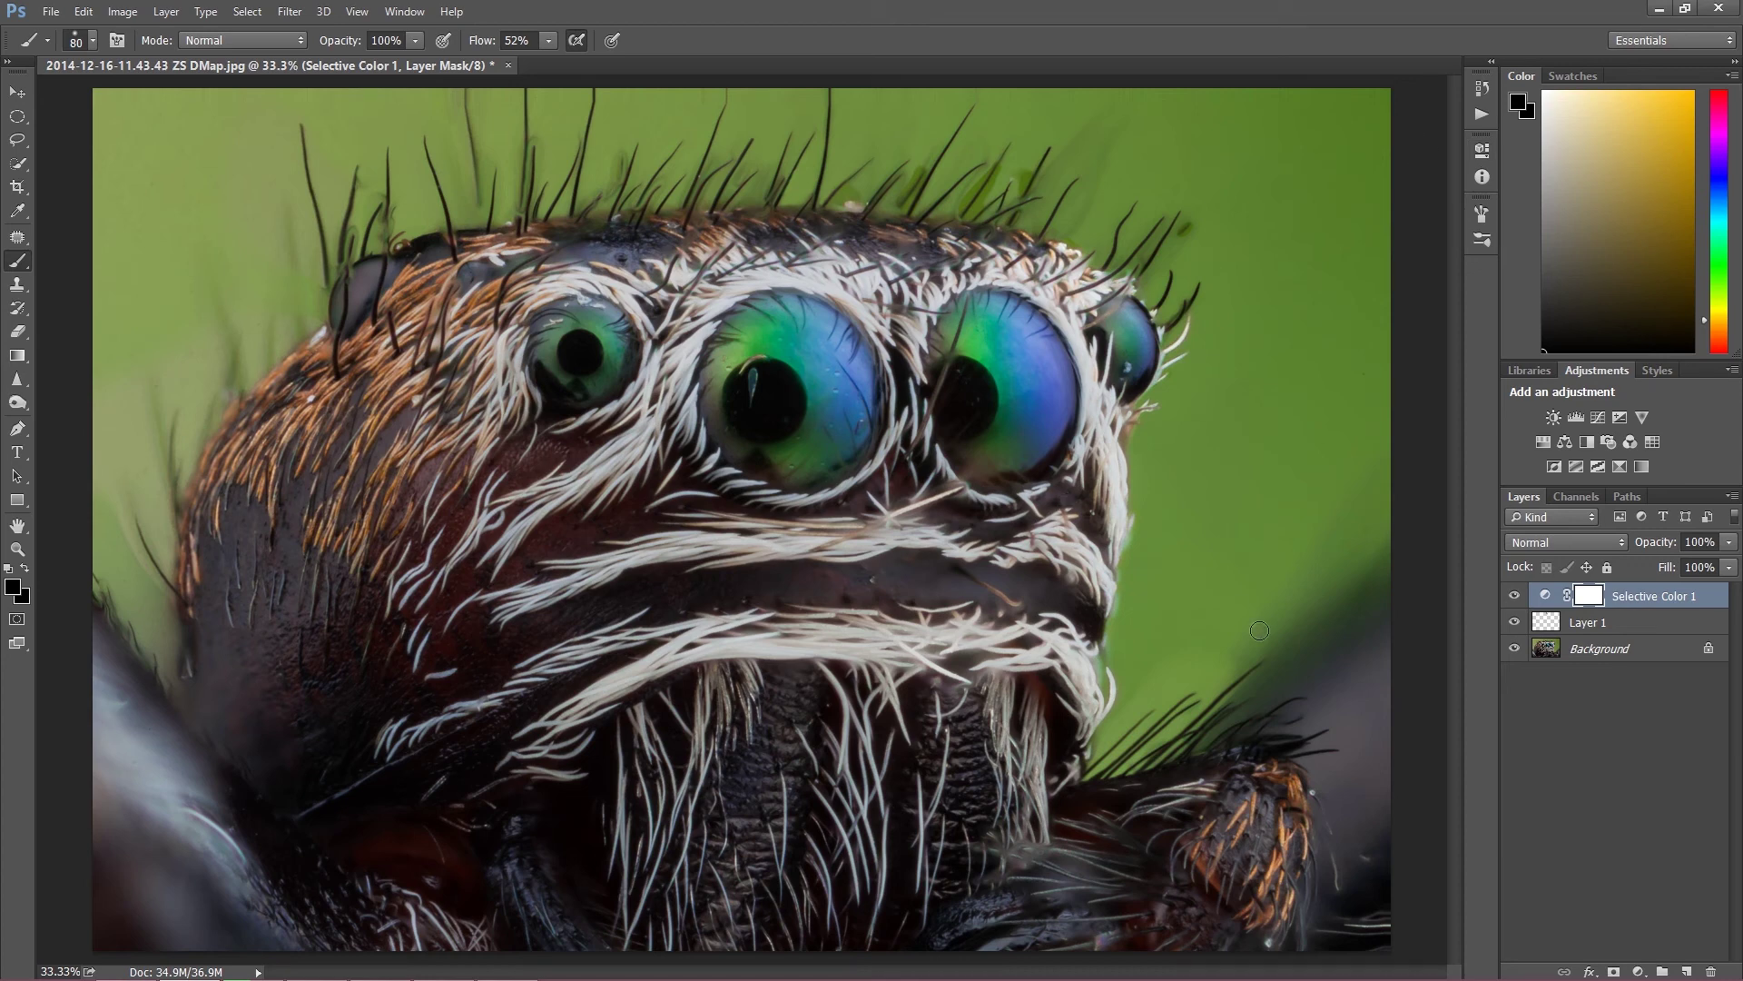
# Add a Curves layer with two RGB points darkening midtones and lifting upper tones
pyautogui.click(1639, 971)
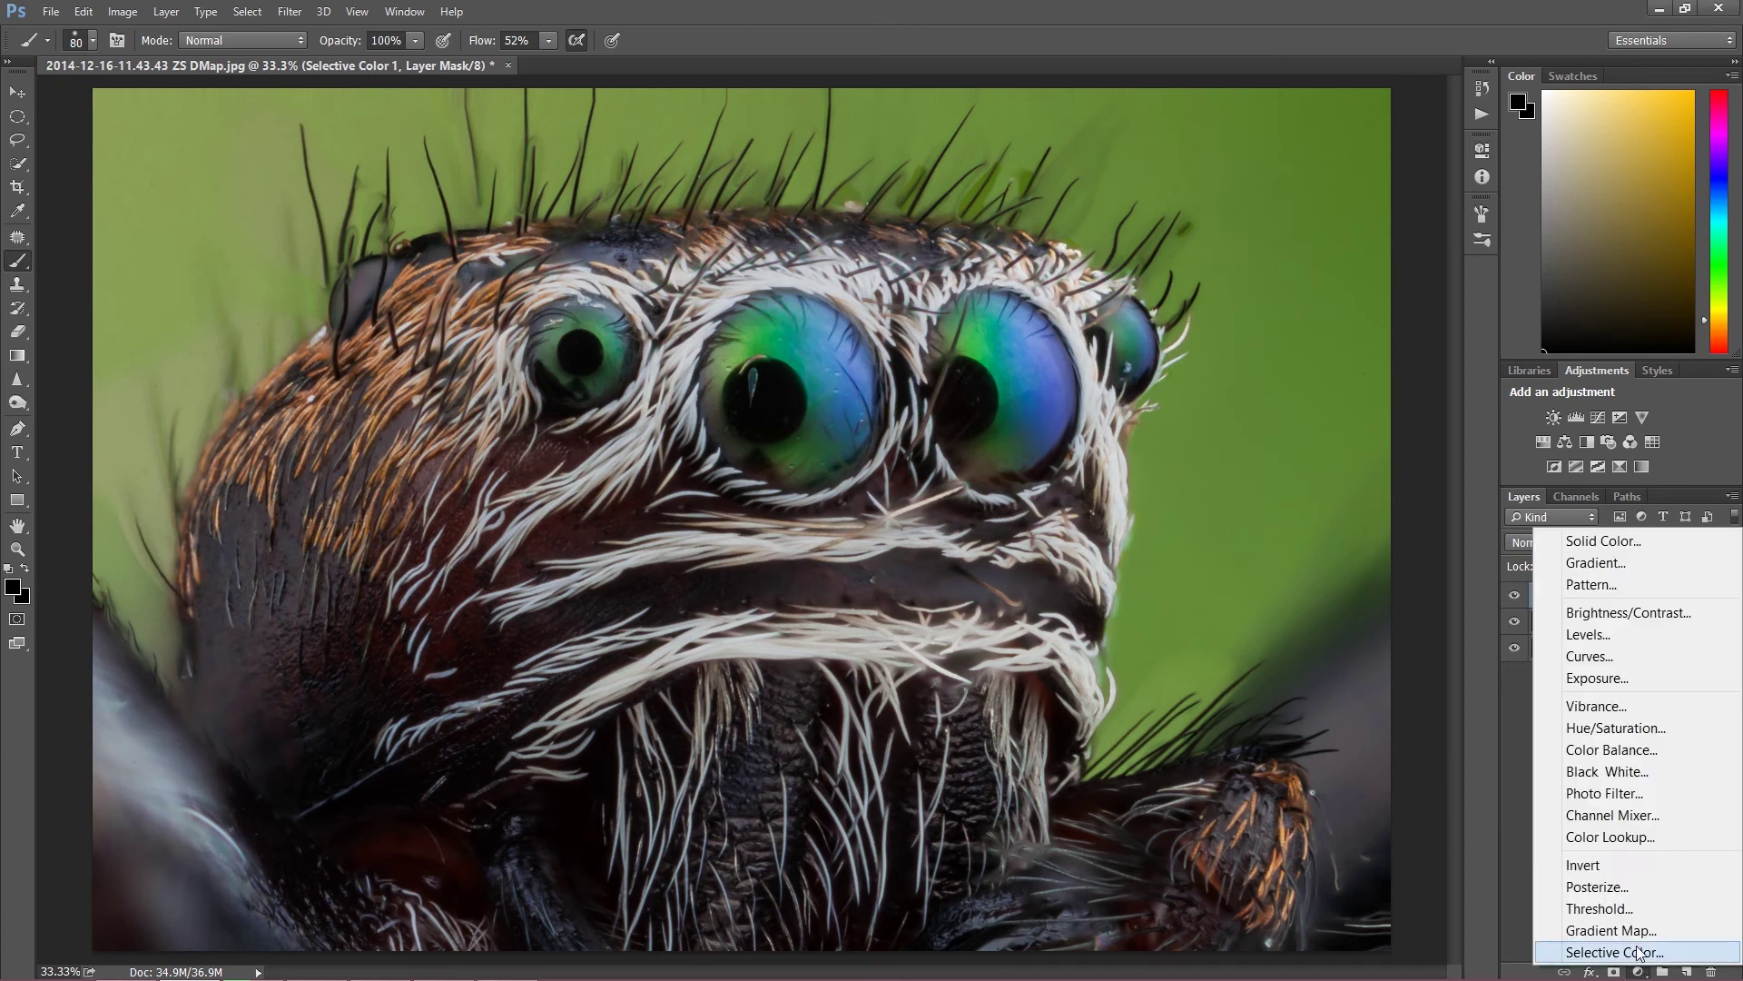
pyautogui.click(1612, 656)
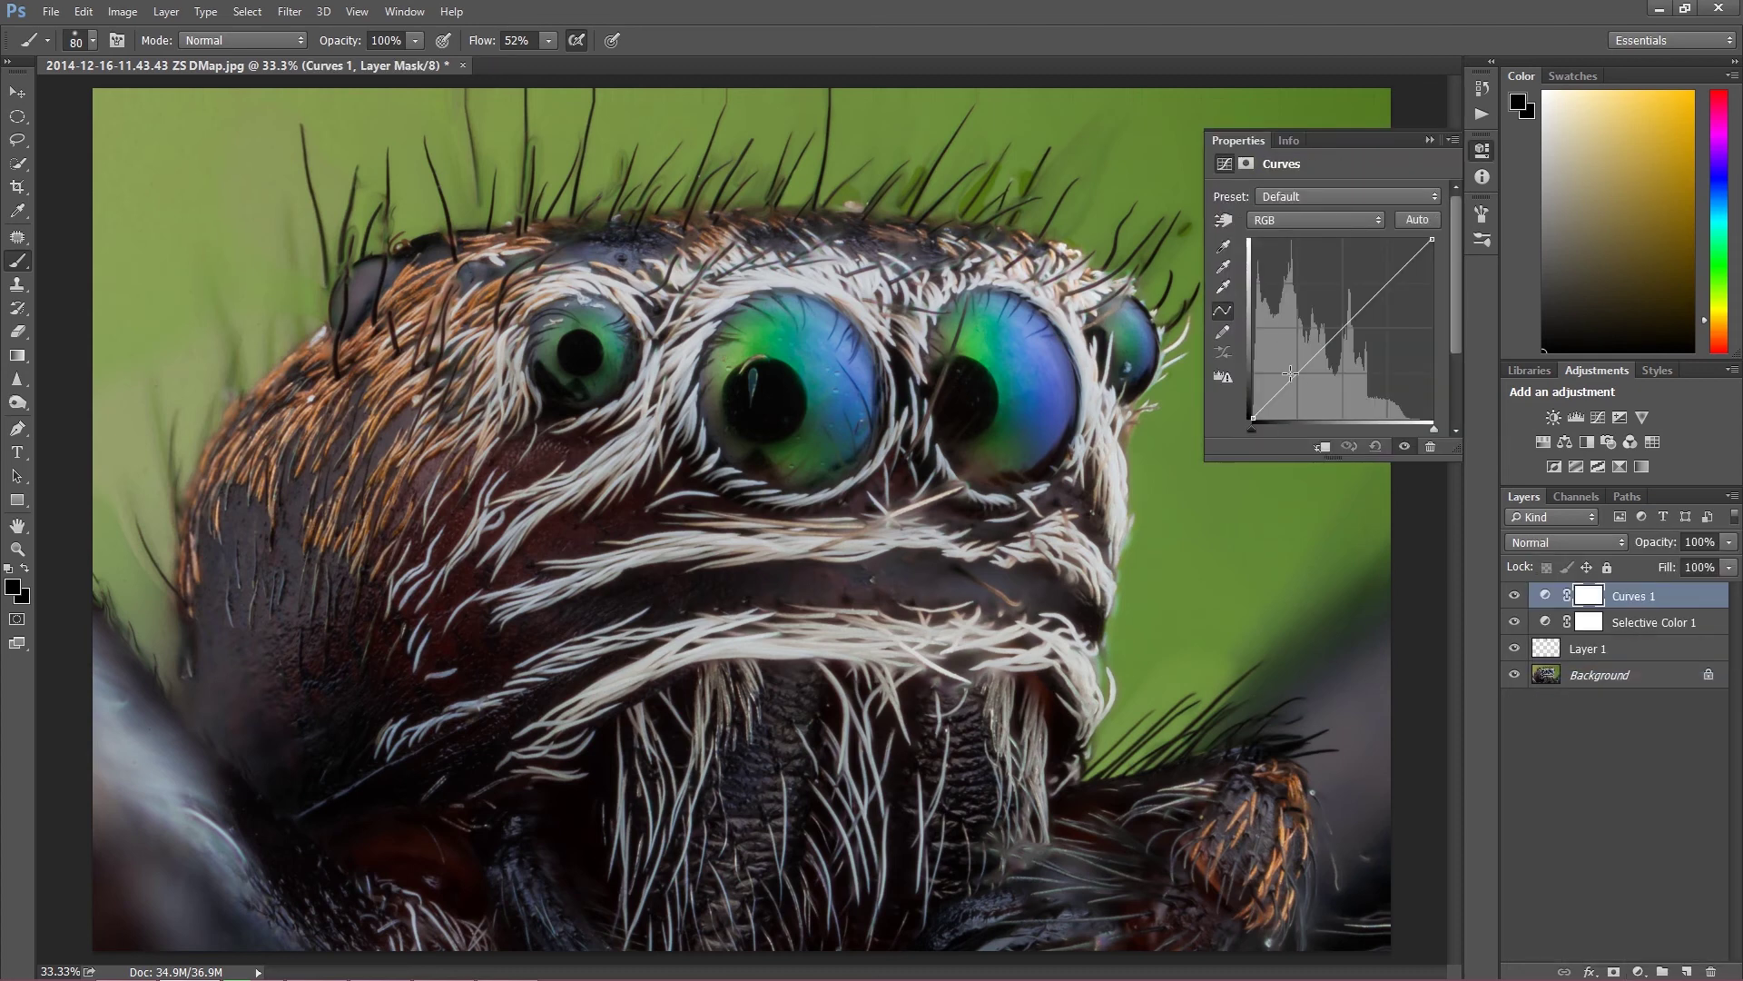
pyautogui.moveTo(1286, 376)
pyautogui.mouseDown()
pyautogui.moveTo(1284, 361)
pyautogui.moveTo(1303, 370)
pyautogui.mouseUp()
pyautogui.moveTo(1307, 372); pyautogui.dragTo(1300, 381)
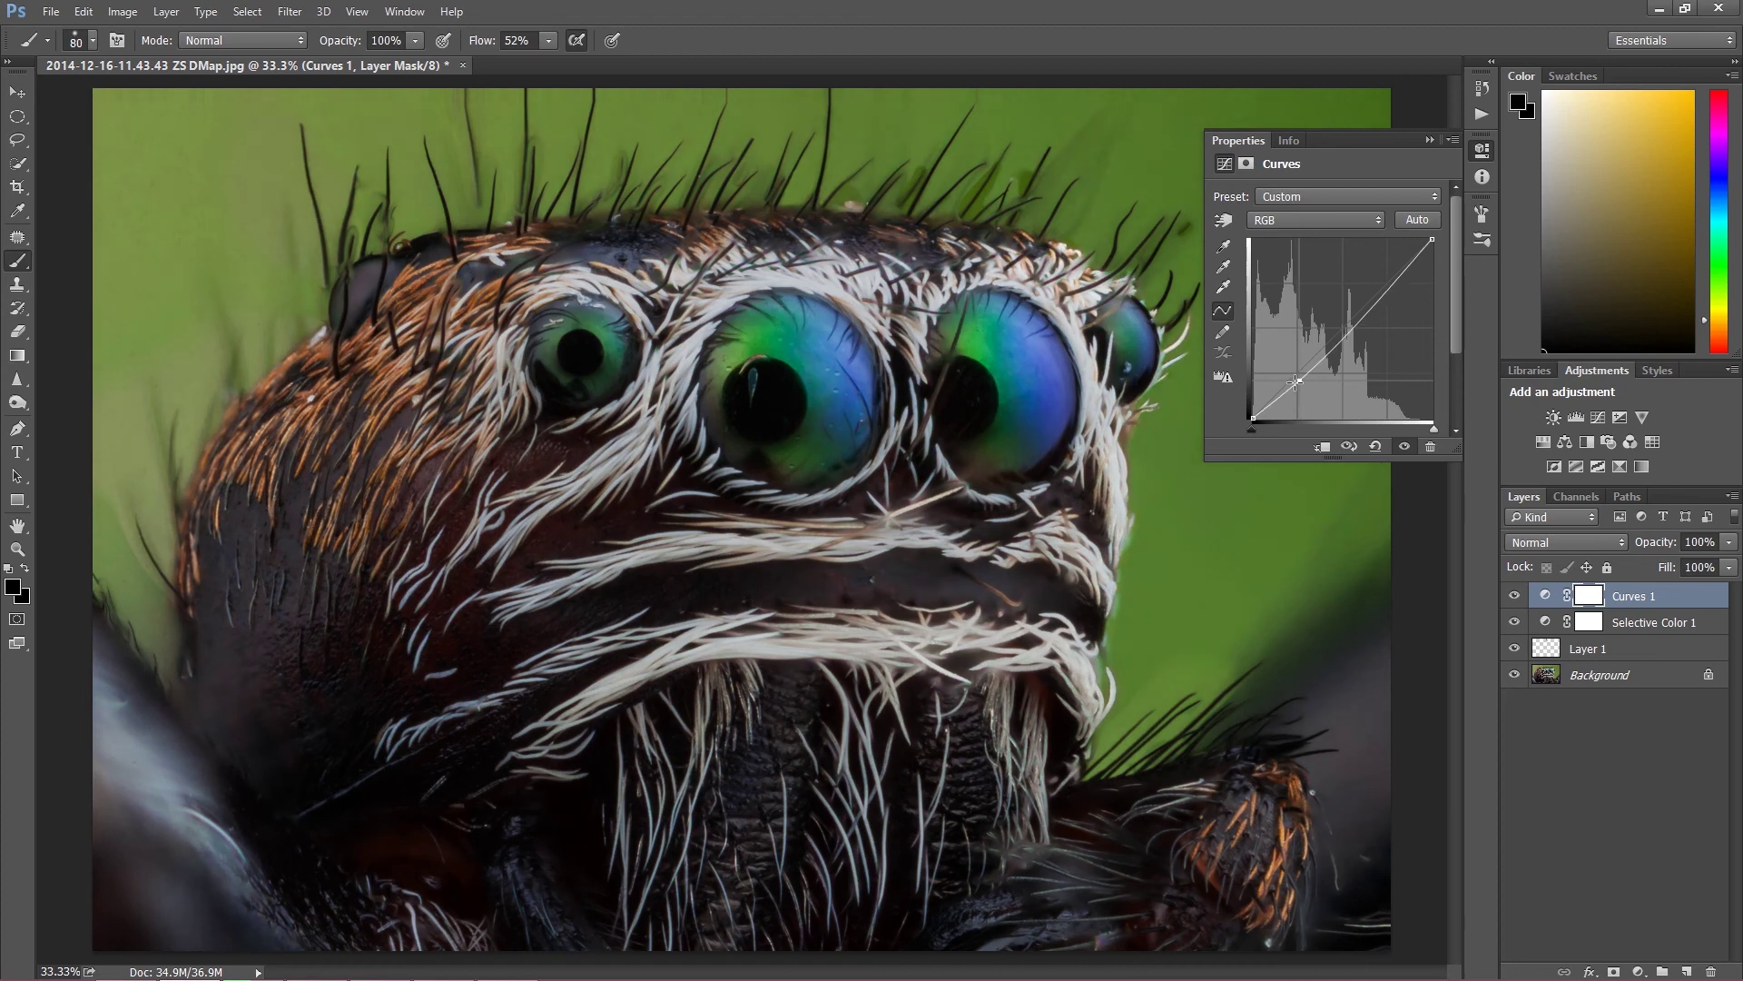
pyautogui.click(1364, 305)
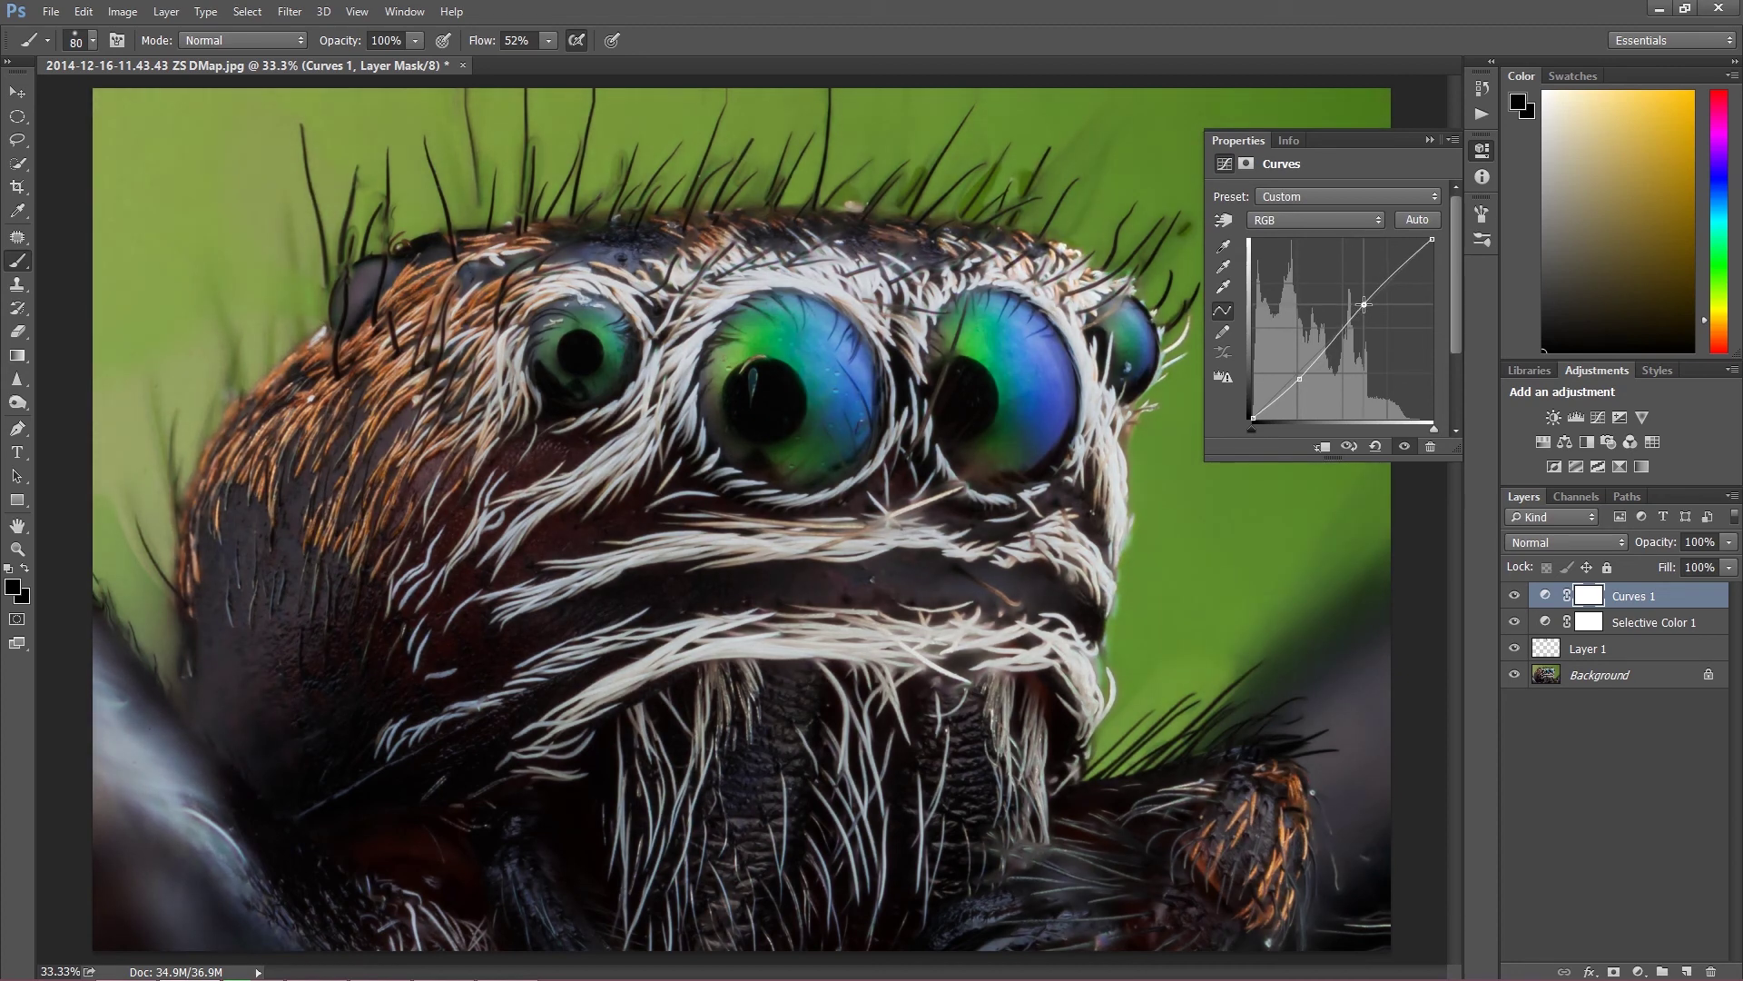
pyautogui.moveTo(1363, 302); pyautogui.dragTo(1362, 300)
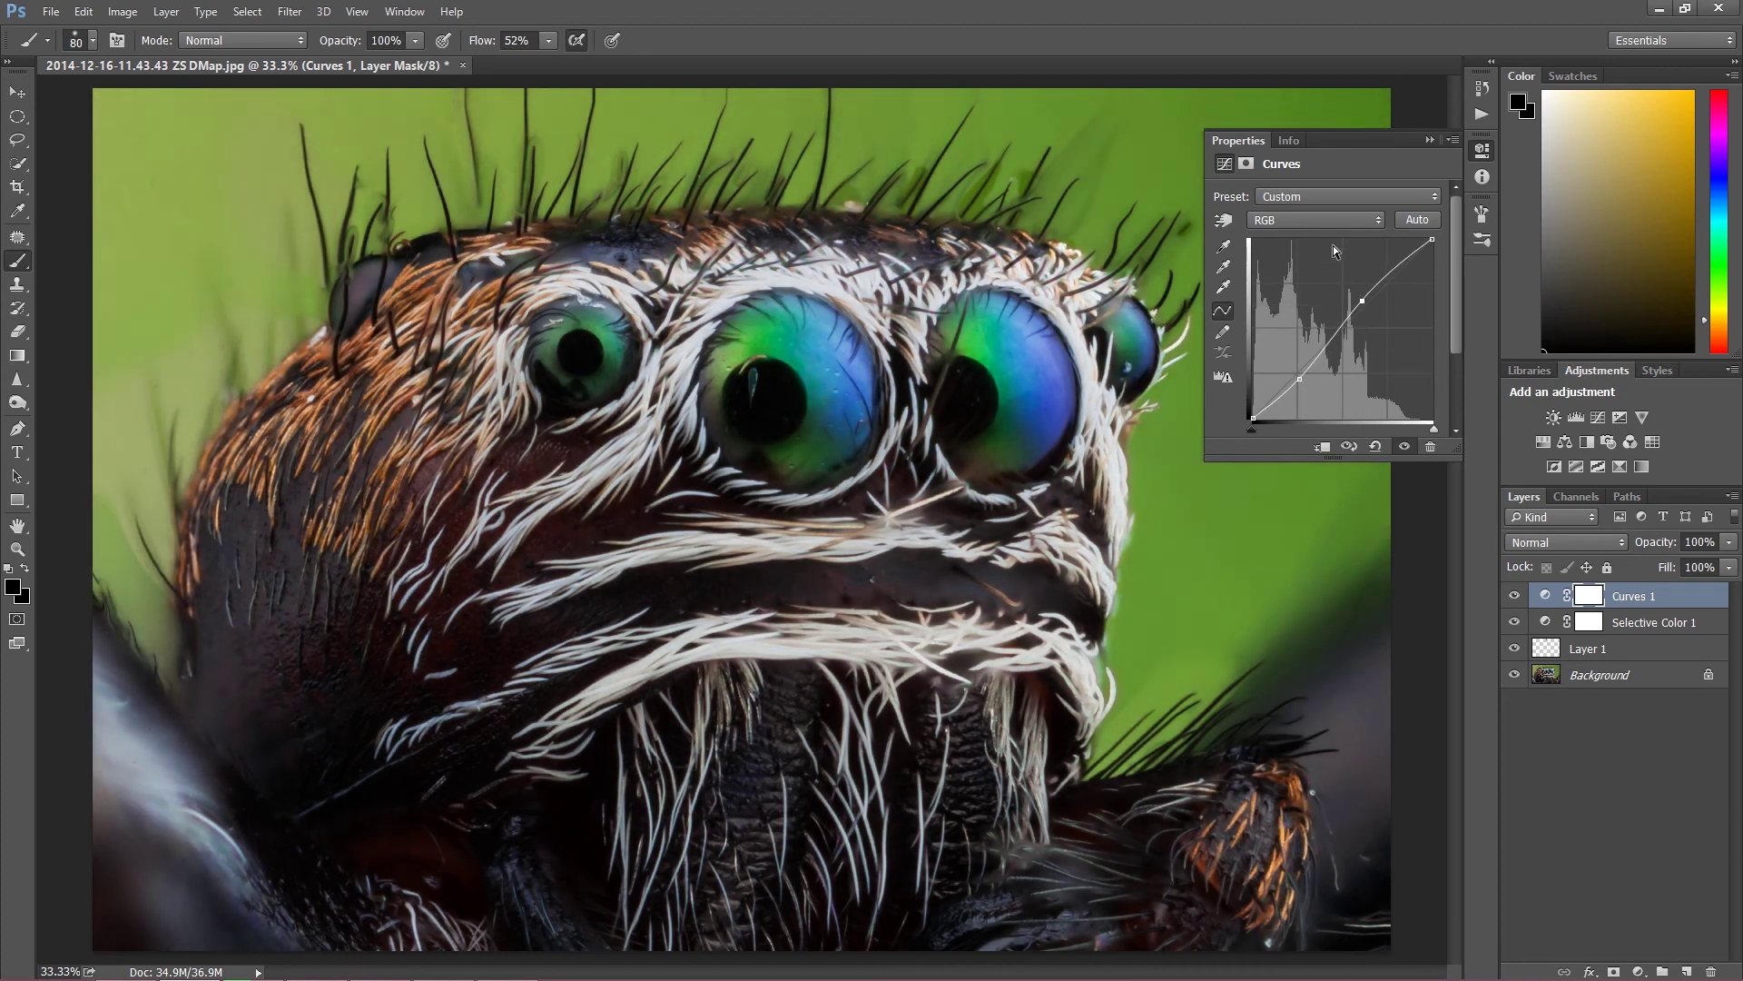
# Raise the Blue channel's black point and add a blue curve point to tint the shadows
pyautogui.click(1293, 219)
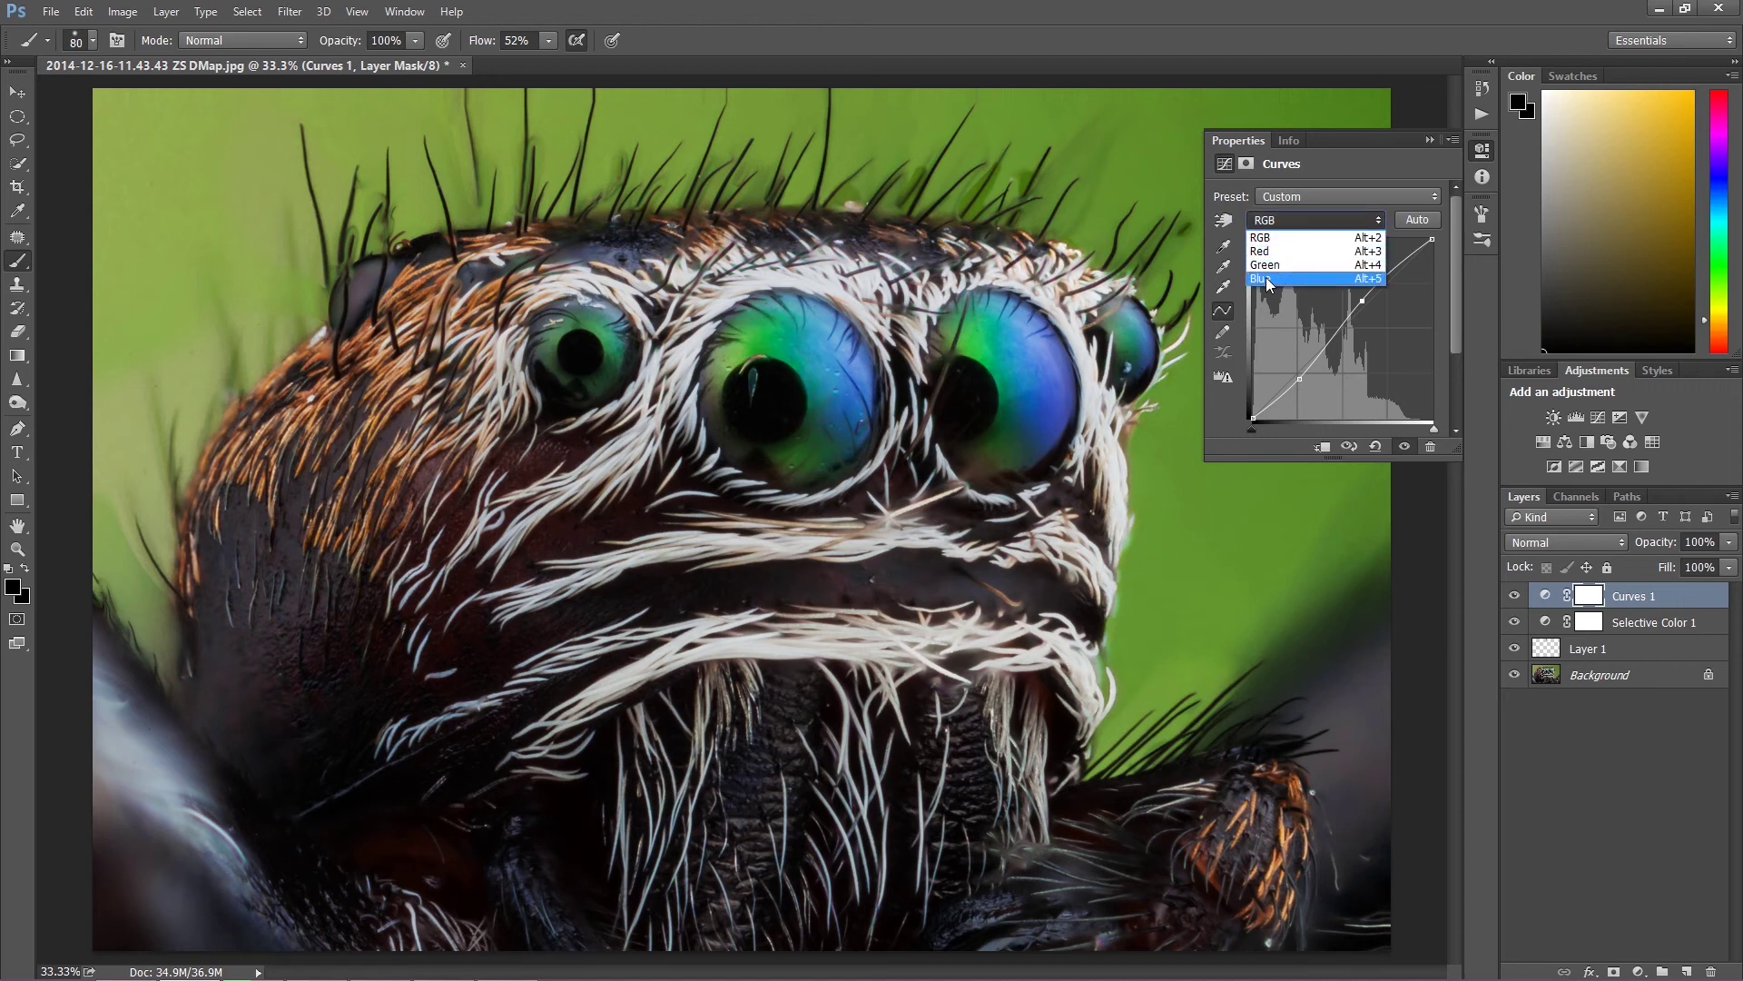
pyautogui.click(1263, 279)
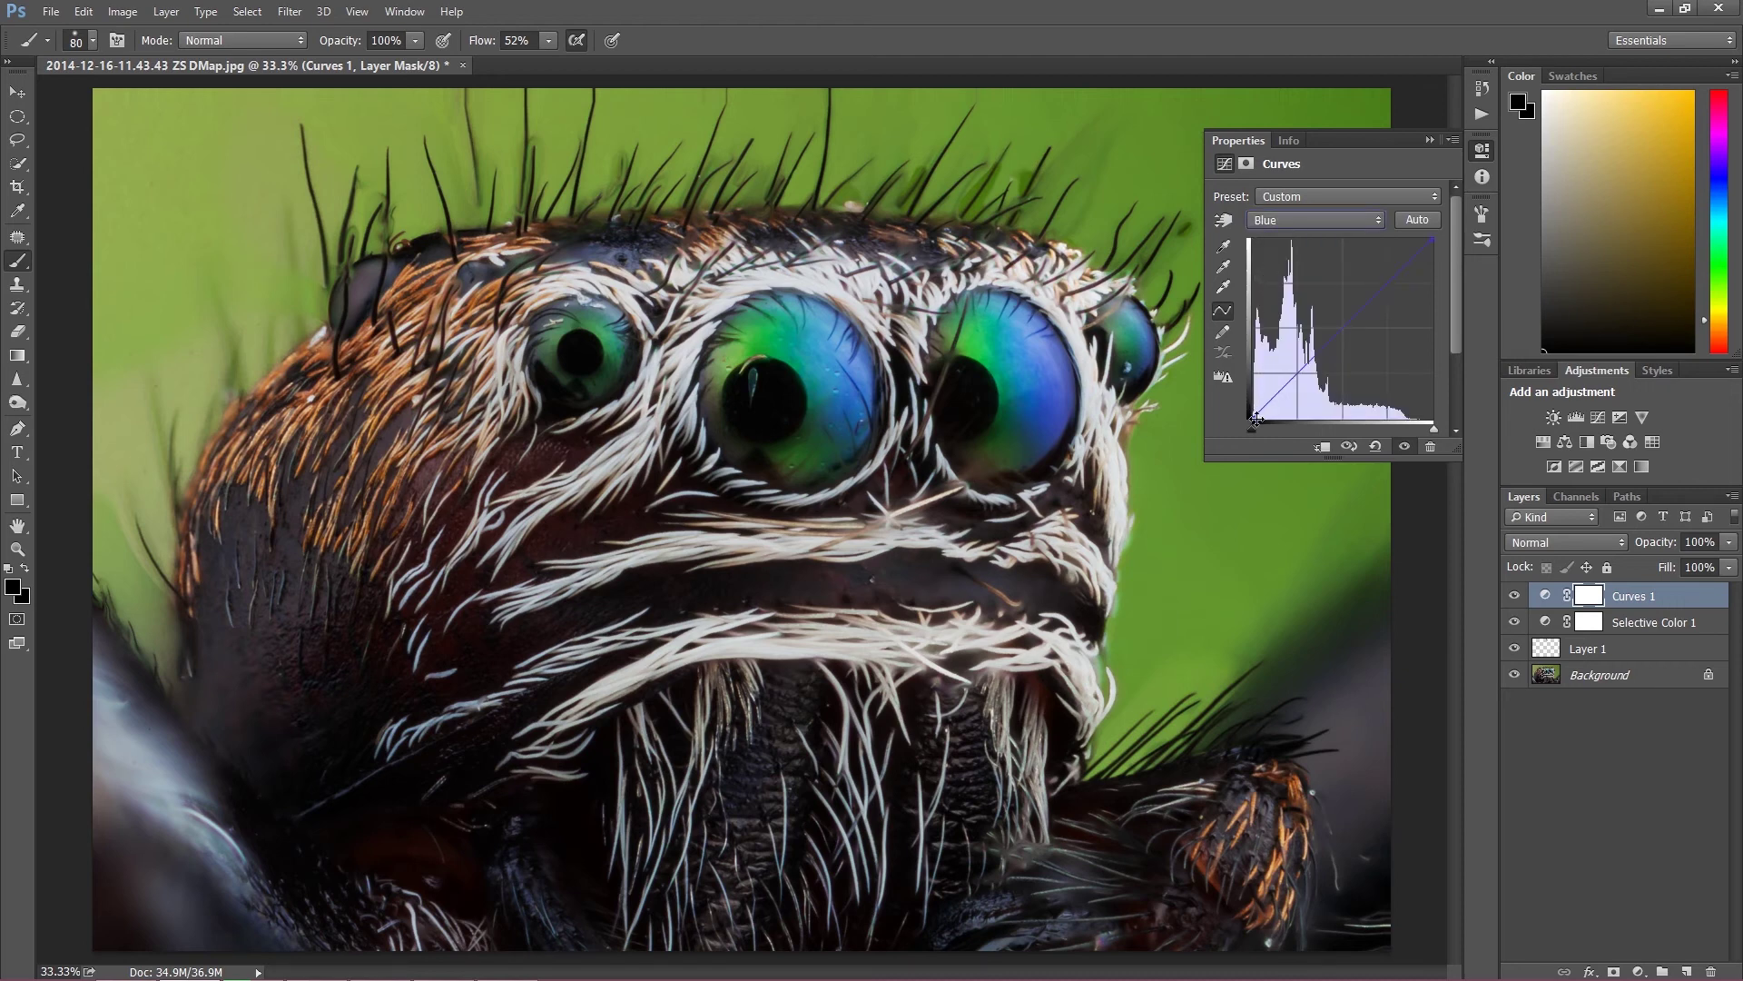
pyautogui.moveTo(1256, 419); pyautogui.dragTo(1254, 401)
pyautogui.click(1346, 329)
pyautogui.click(1429, 140)
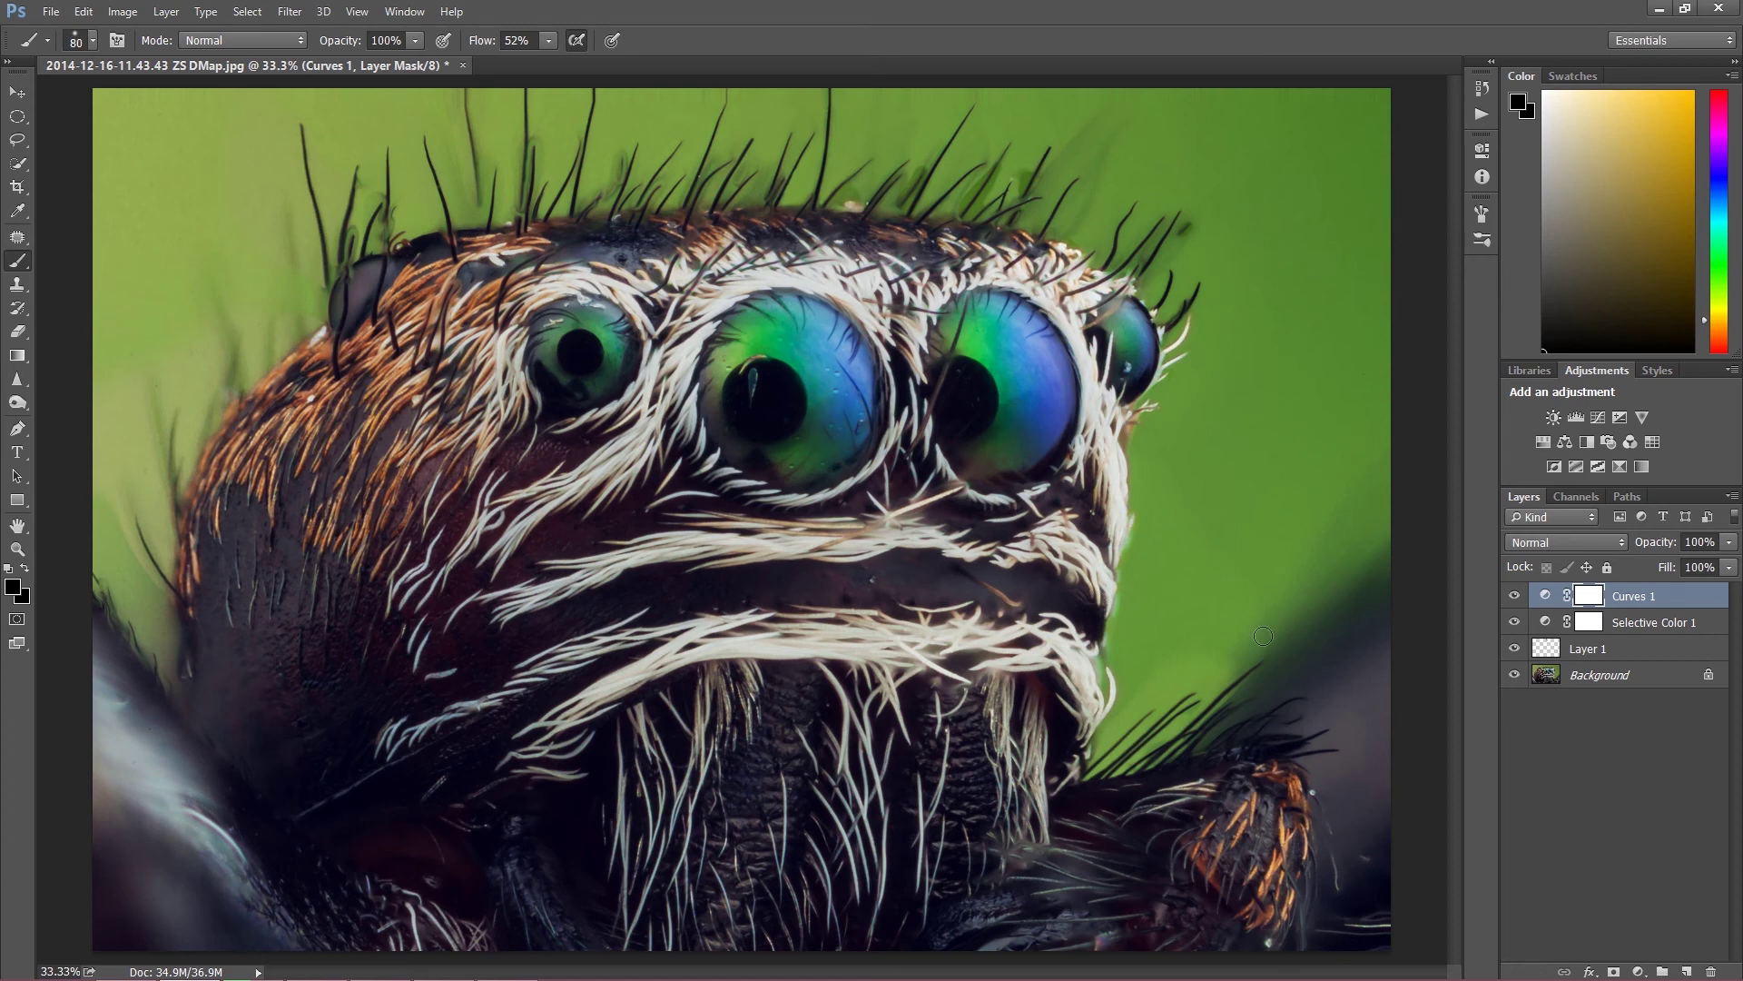
pyautogui.keyDown('ctrl'); pyautogui.click(1628, 637); pyautogui.keyUp('ctrl')
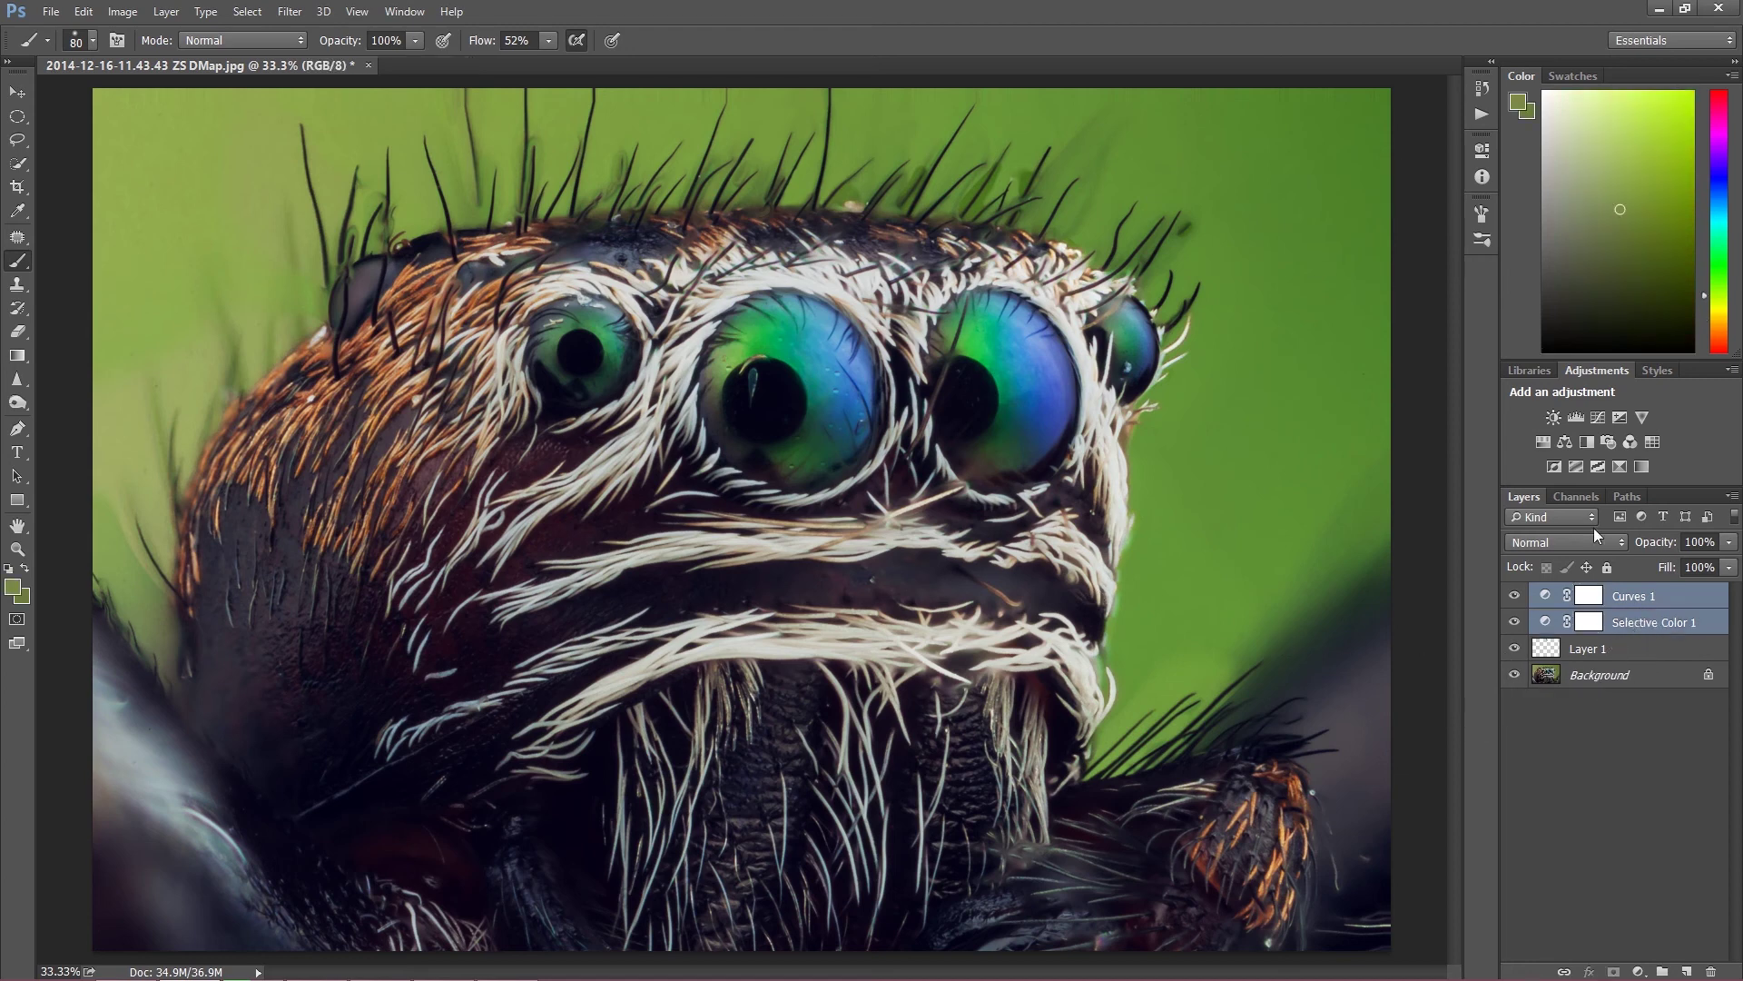
# Group Selective Color 1 and Curves 1 into Group 1, toggling it to compare the grading
pyautogui.hotkey('ctrl', 'g')
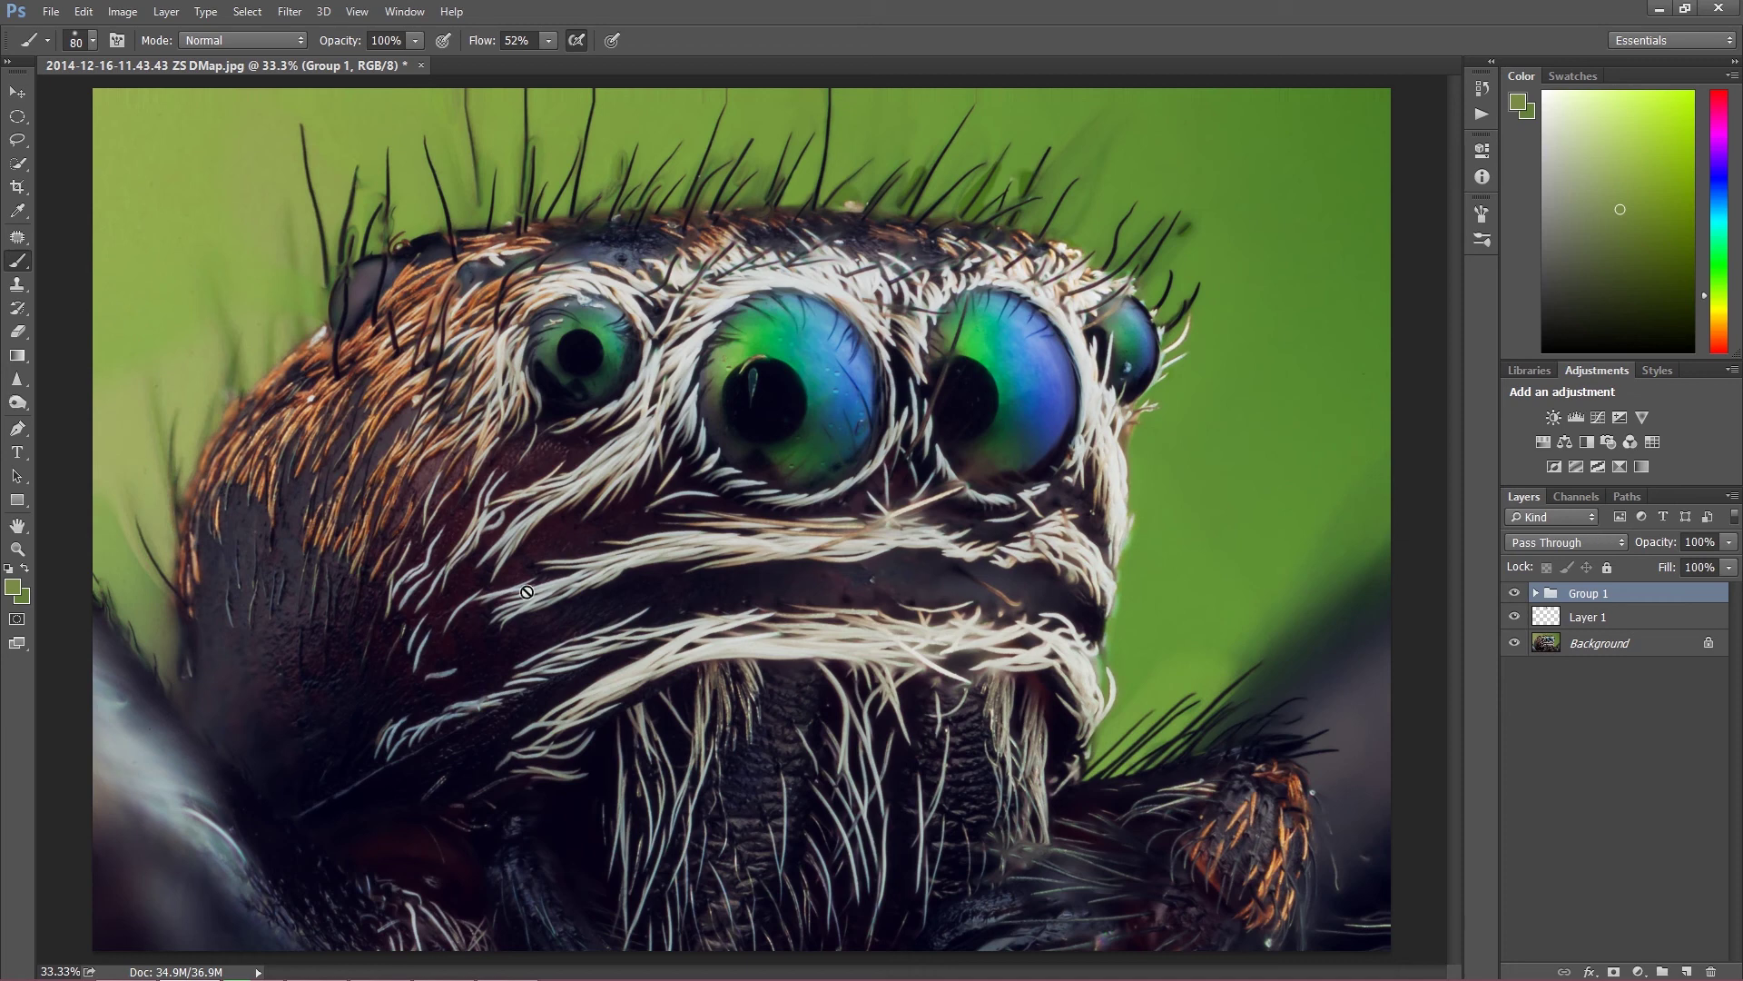
pyautogui.click(1516, 594)
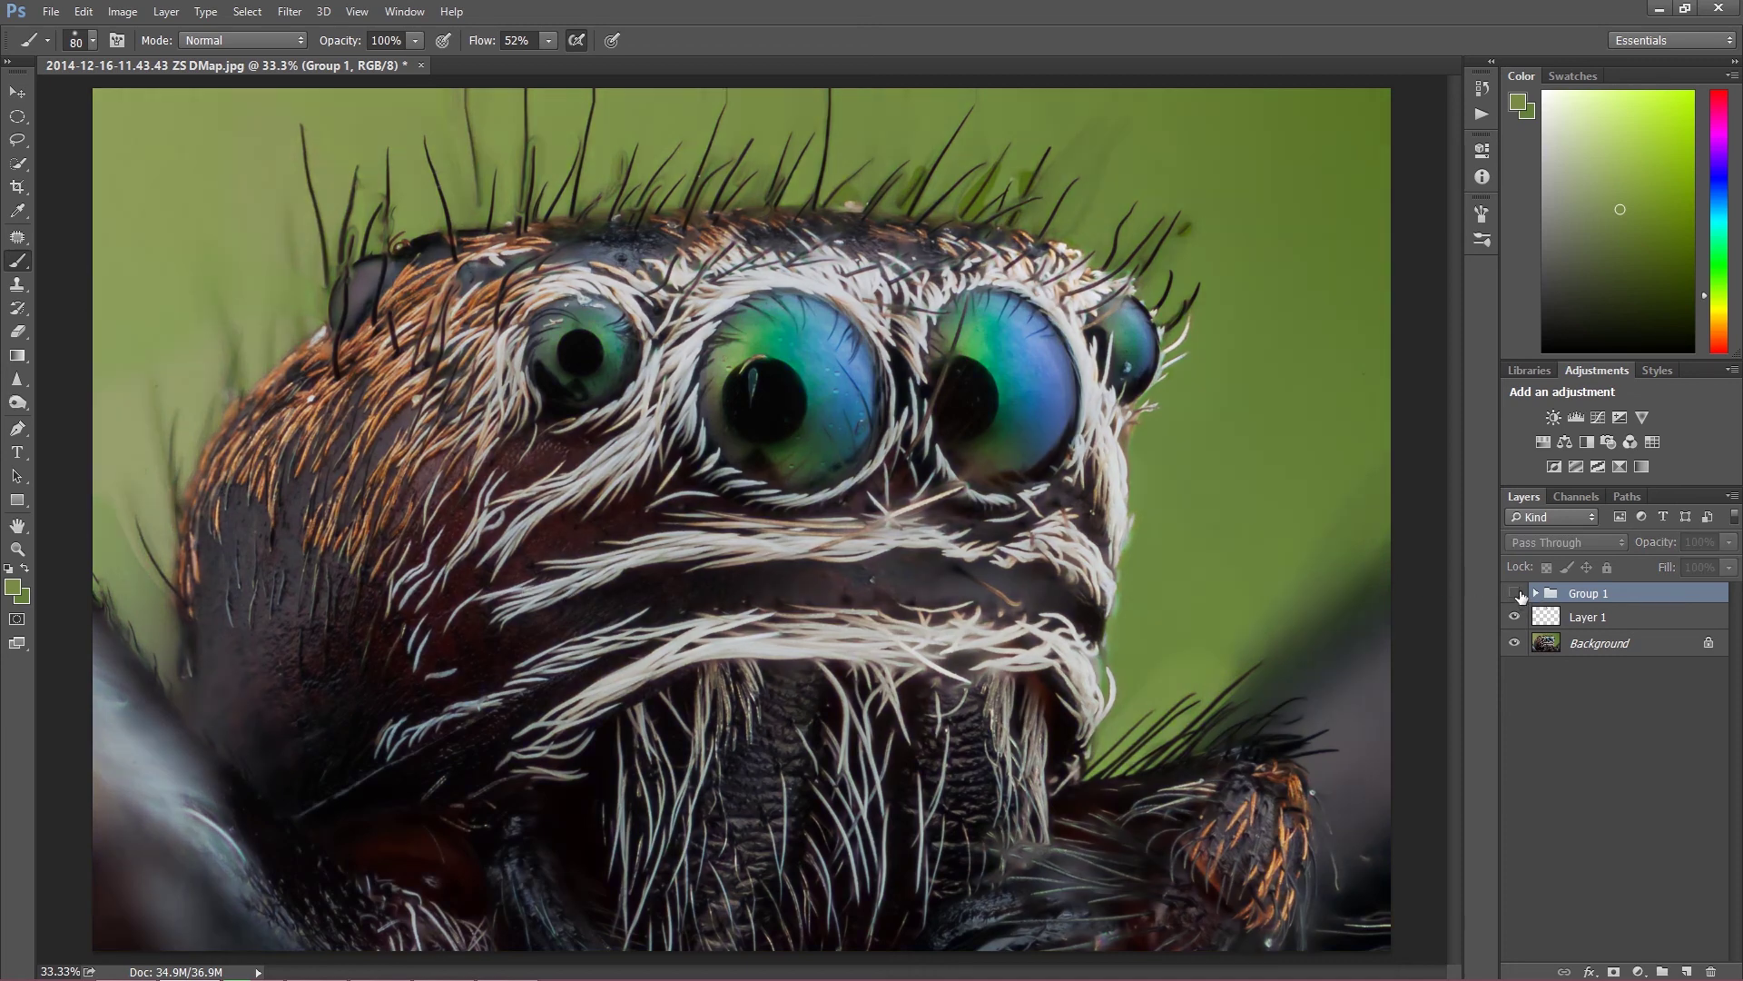
pyautogui.click(1516, 595)
pyautogui.click(1517, 593)
pyautogui.click(1514, 592)
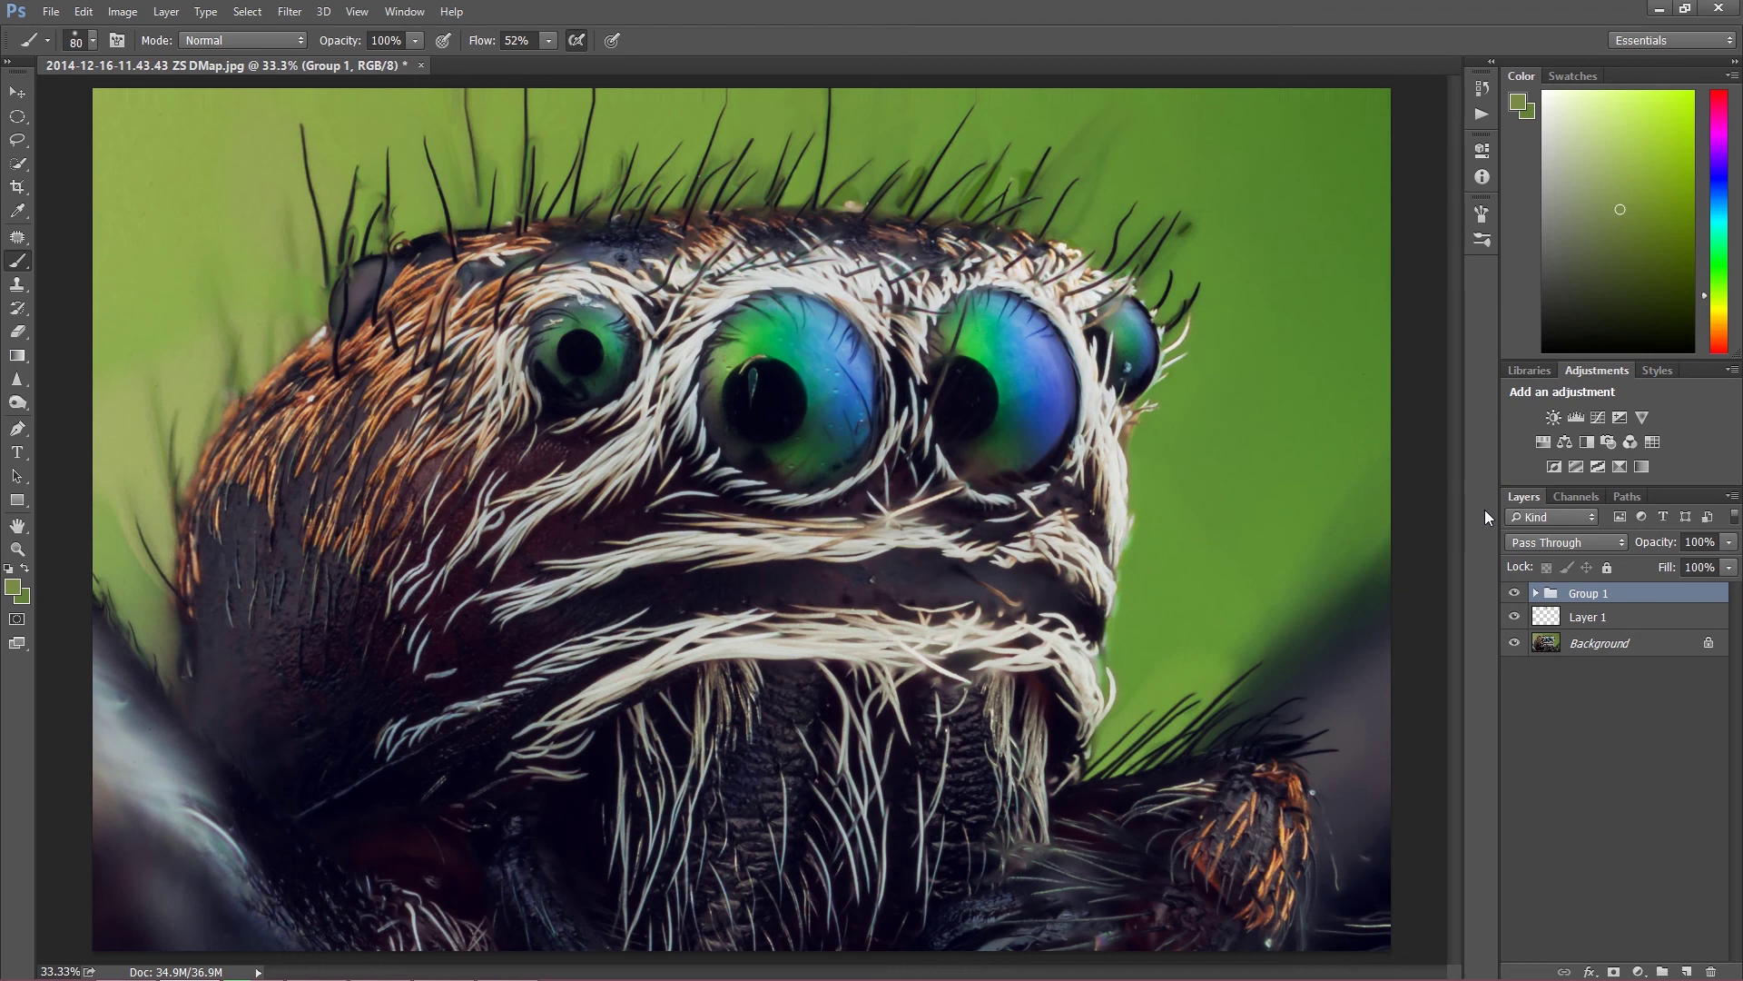
# Toggle Layer 1's visibility on and off to compare the retouching
pyautogui.click(1514, 618)
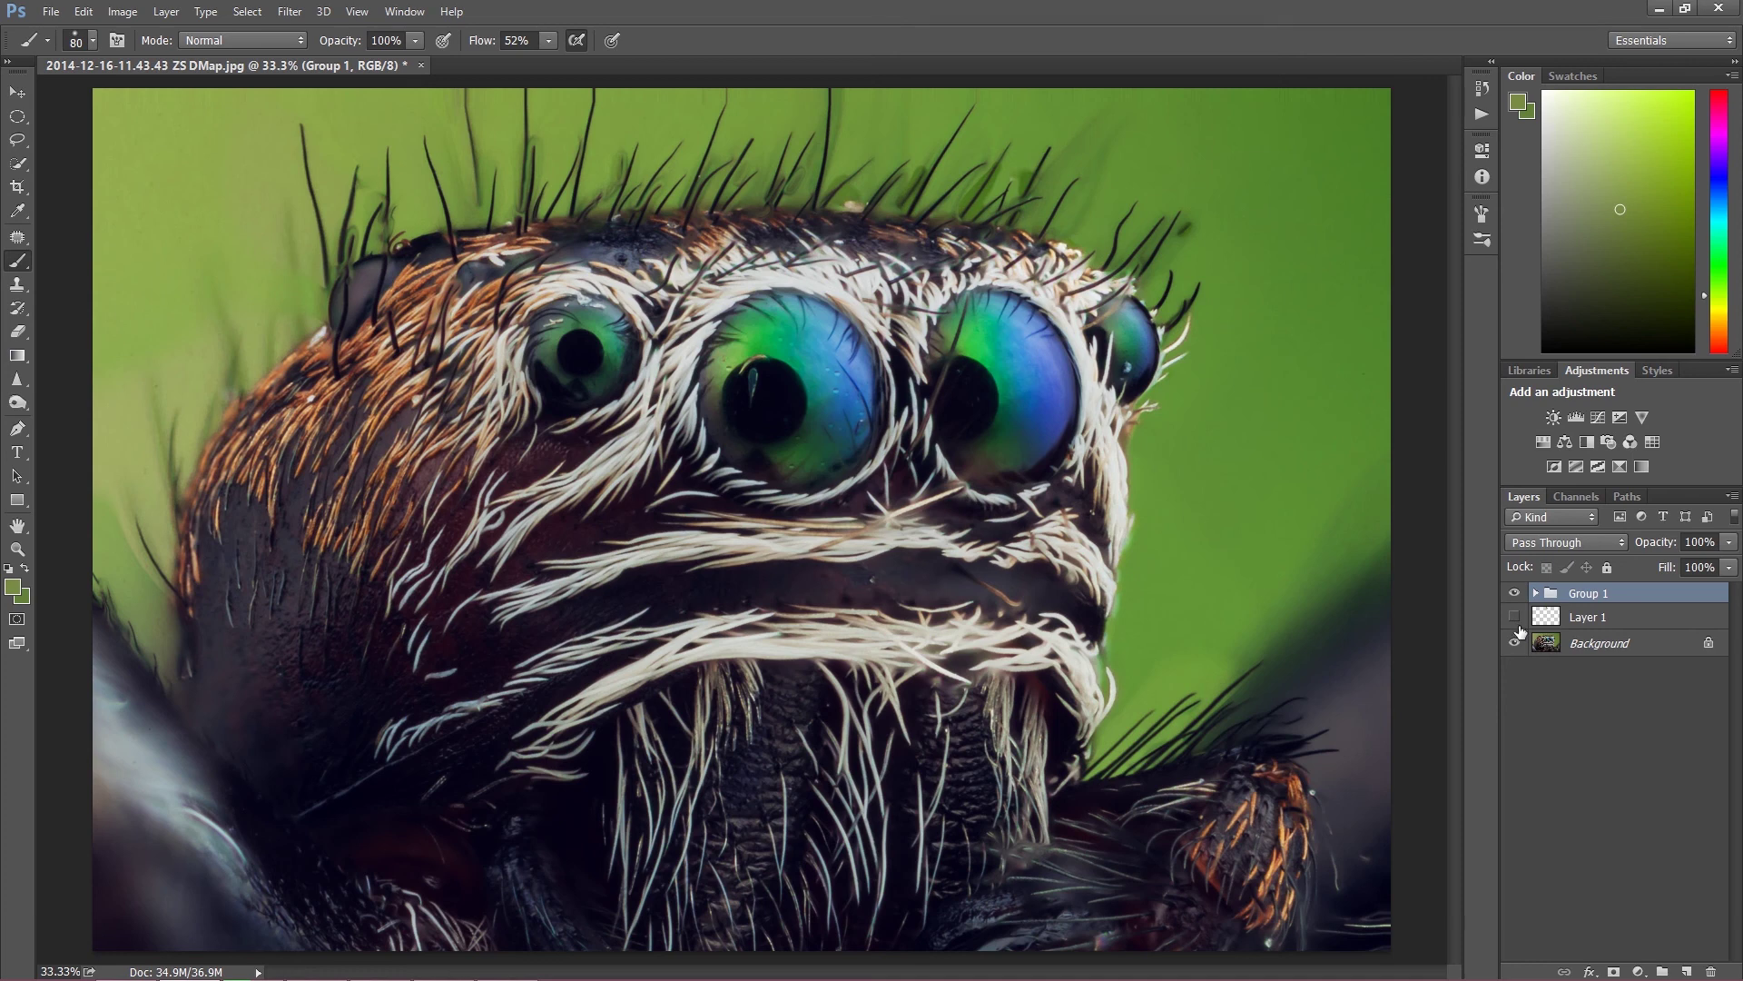
pyautogui.click(1516, 620)
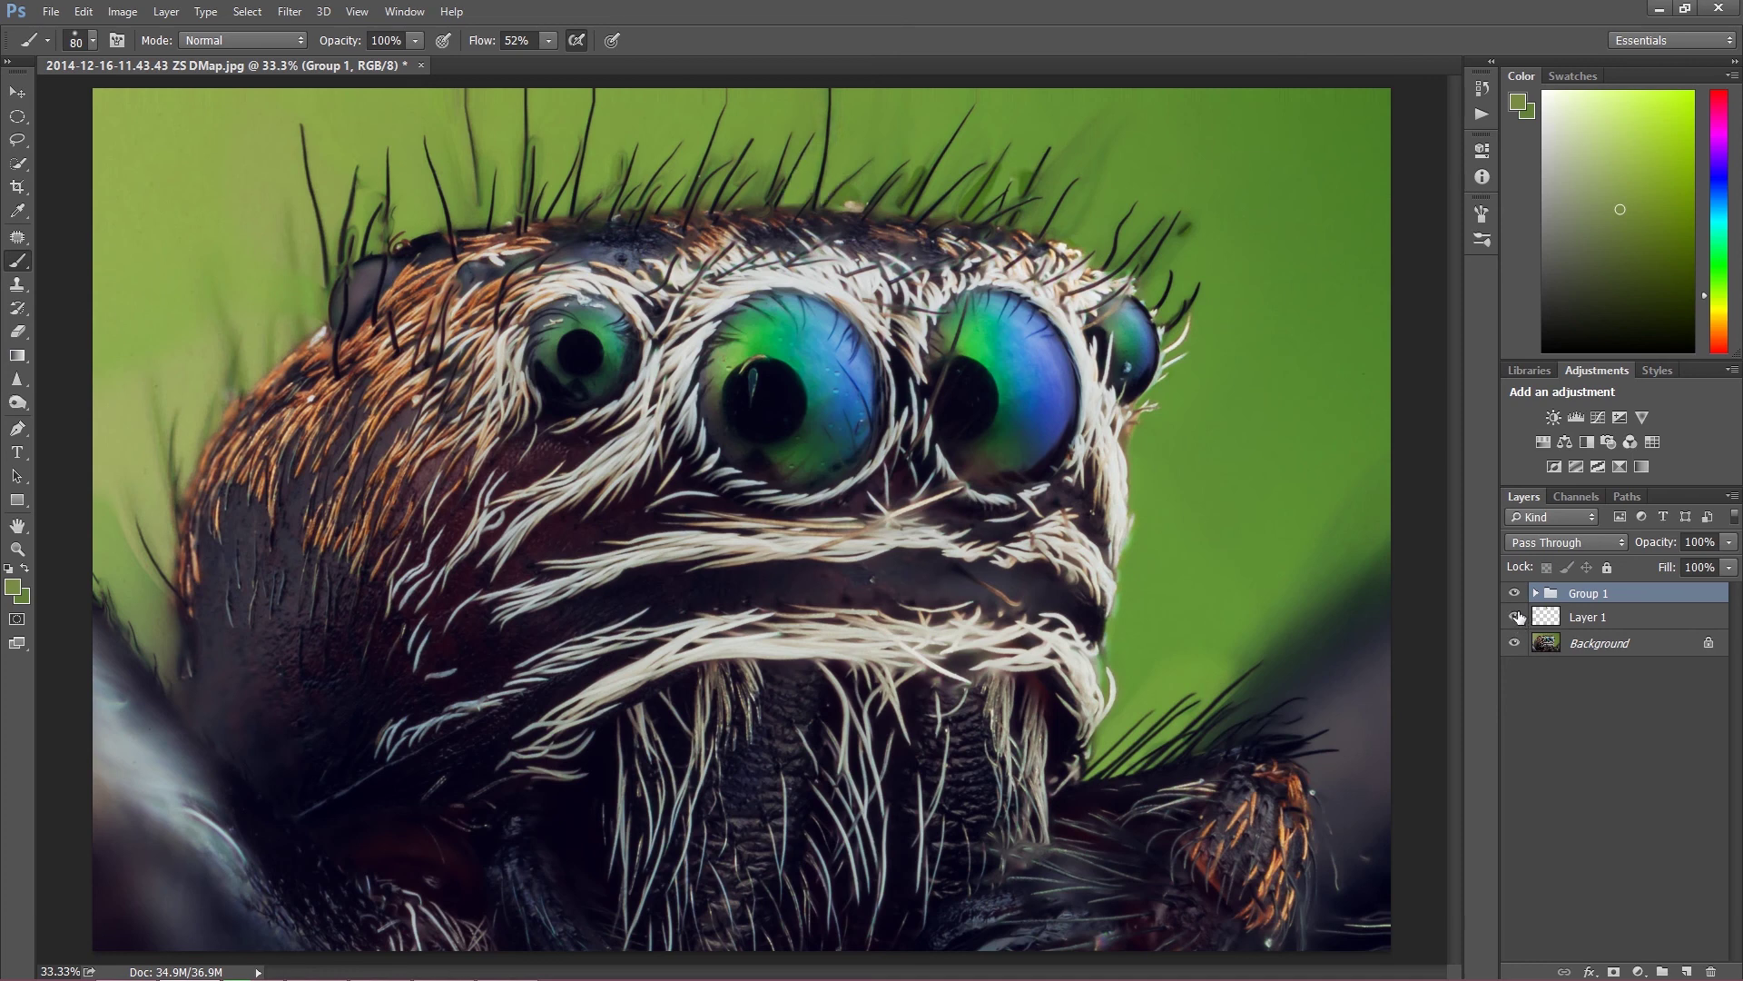
pyautogui.click(1516, 617)
pyautogui.click(1521, 615)
pyautogui.moveTo(309, 974)
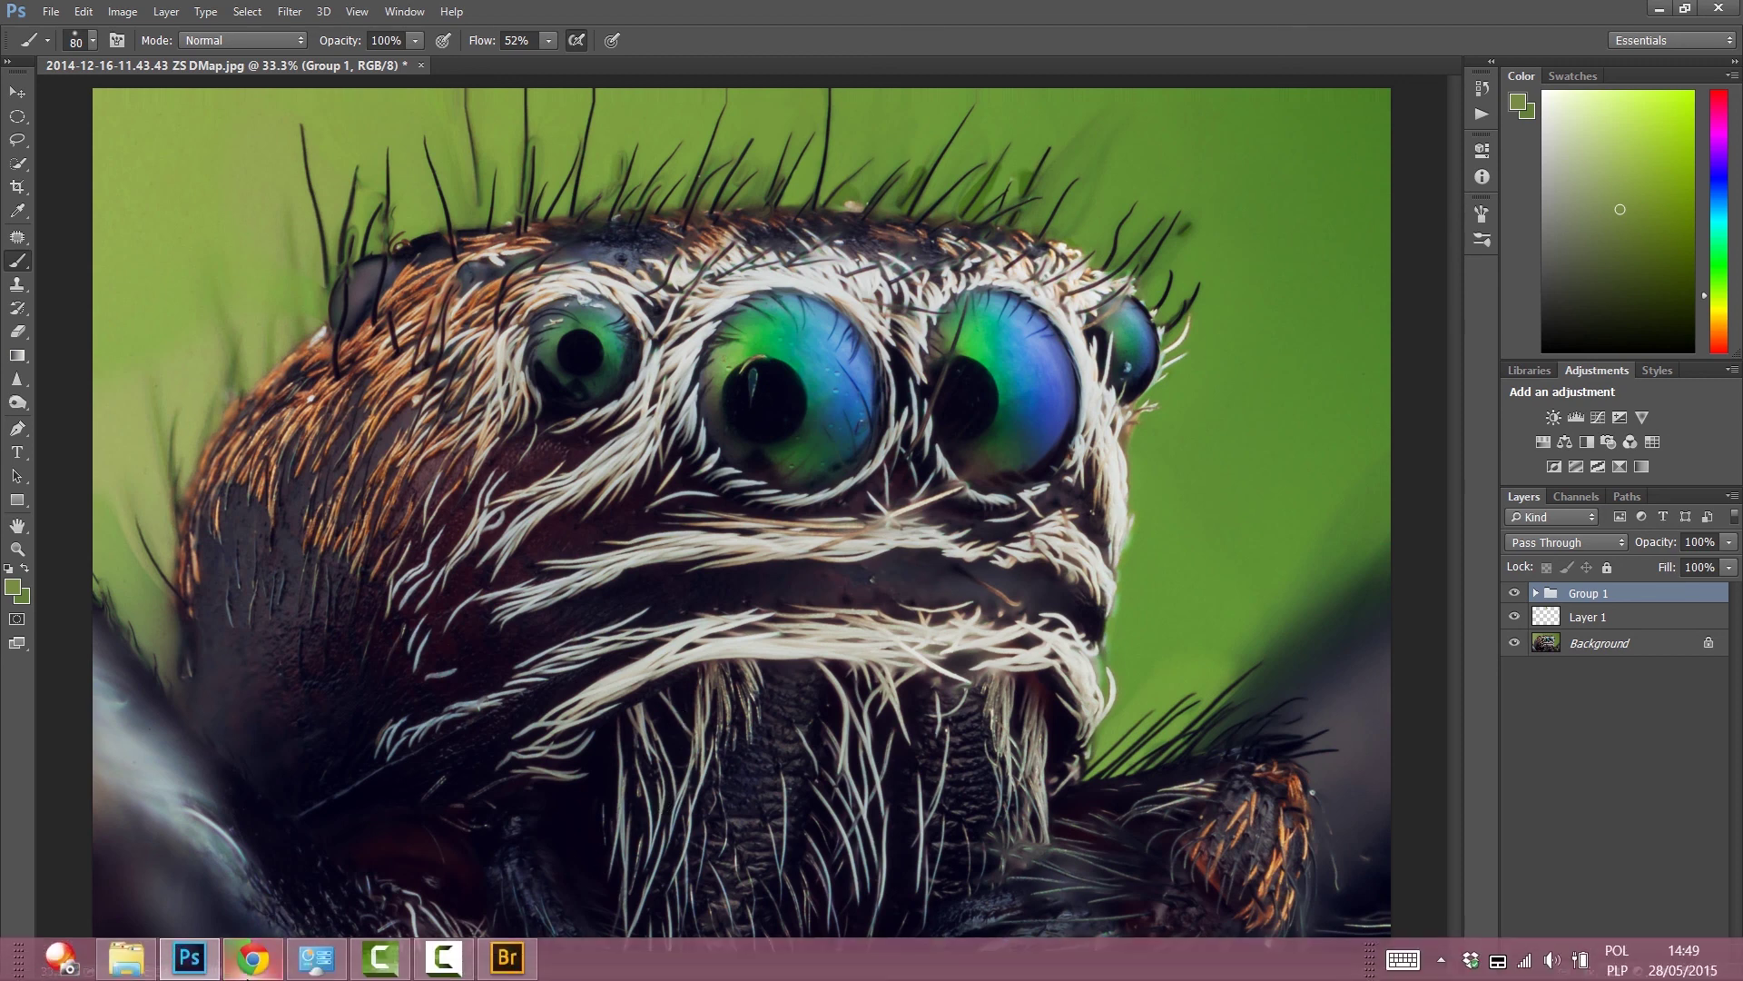
pyautogui.click(253, 958)
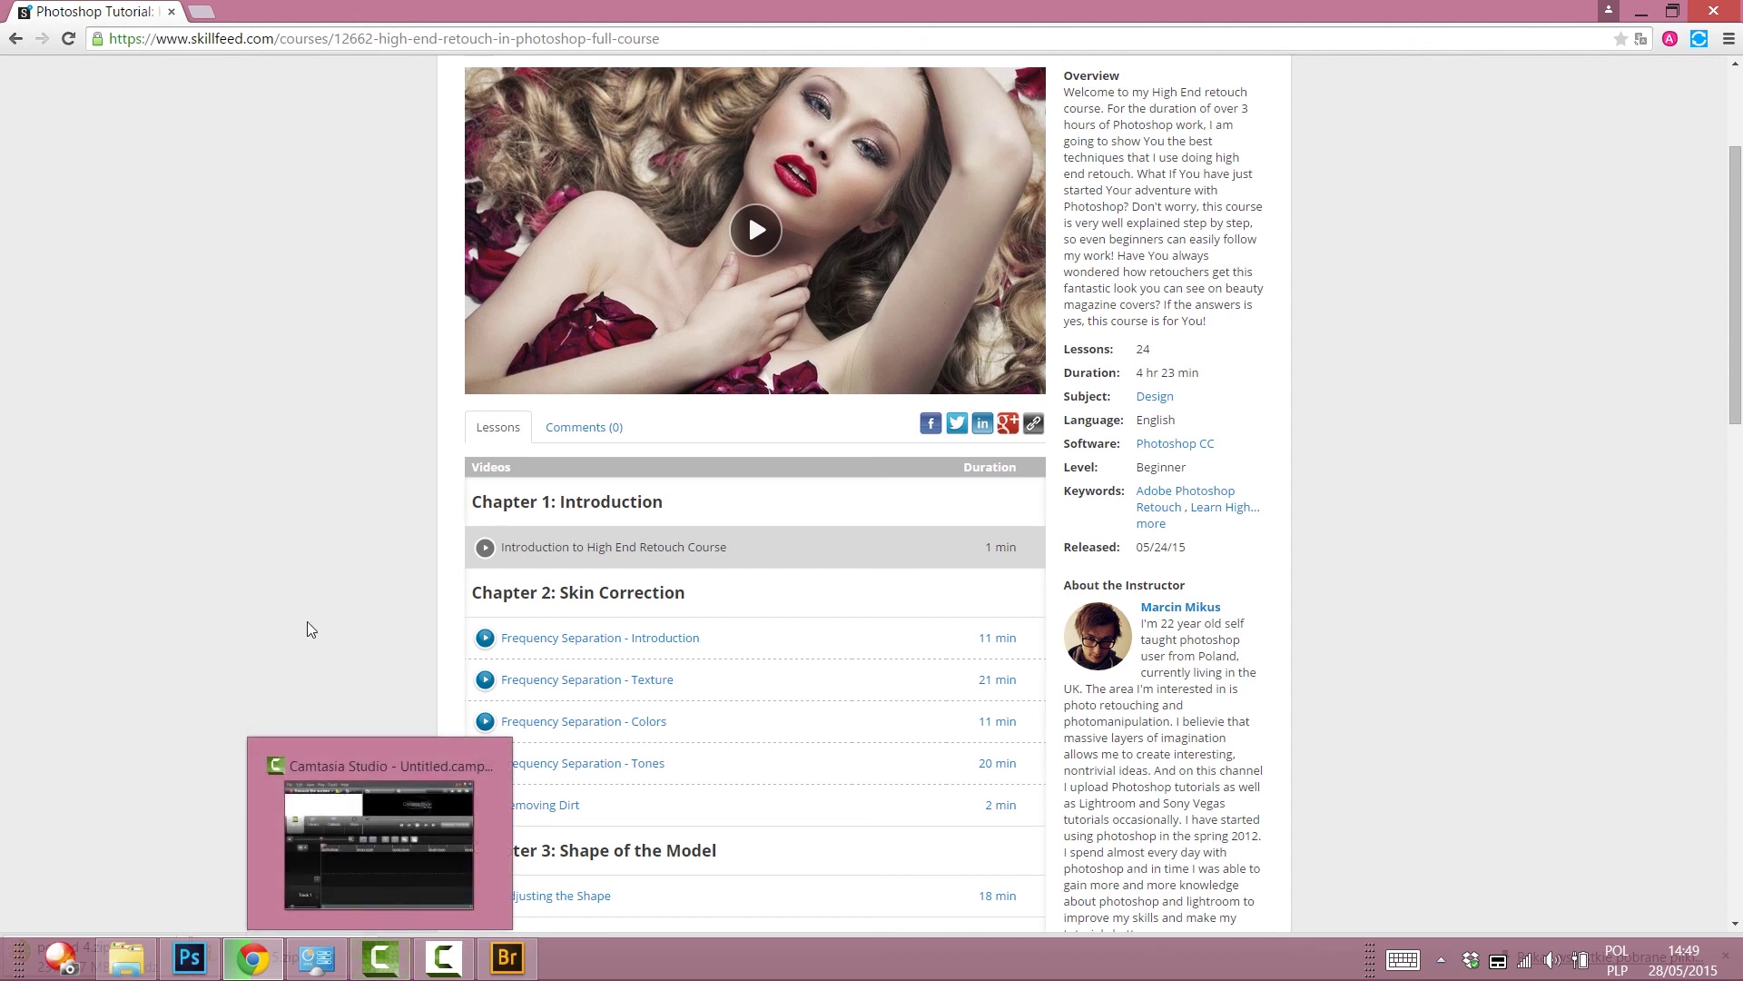
pyautogui.click(189, 960)
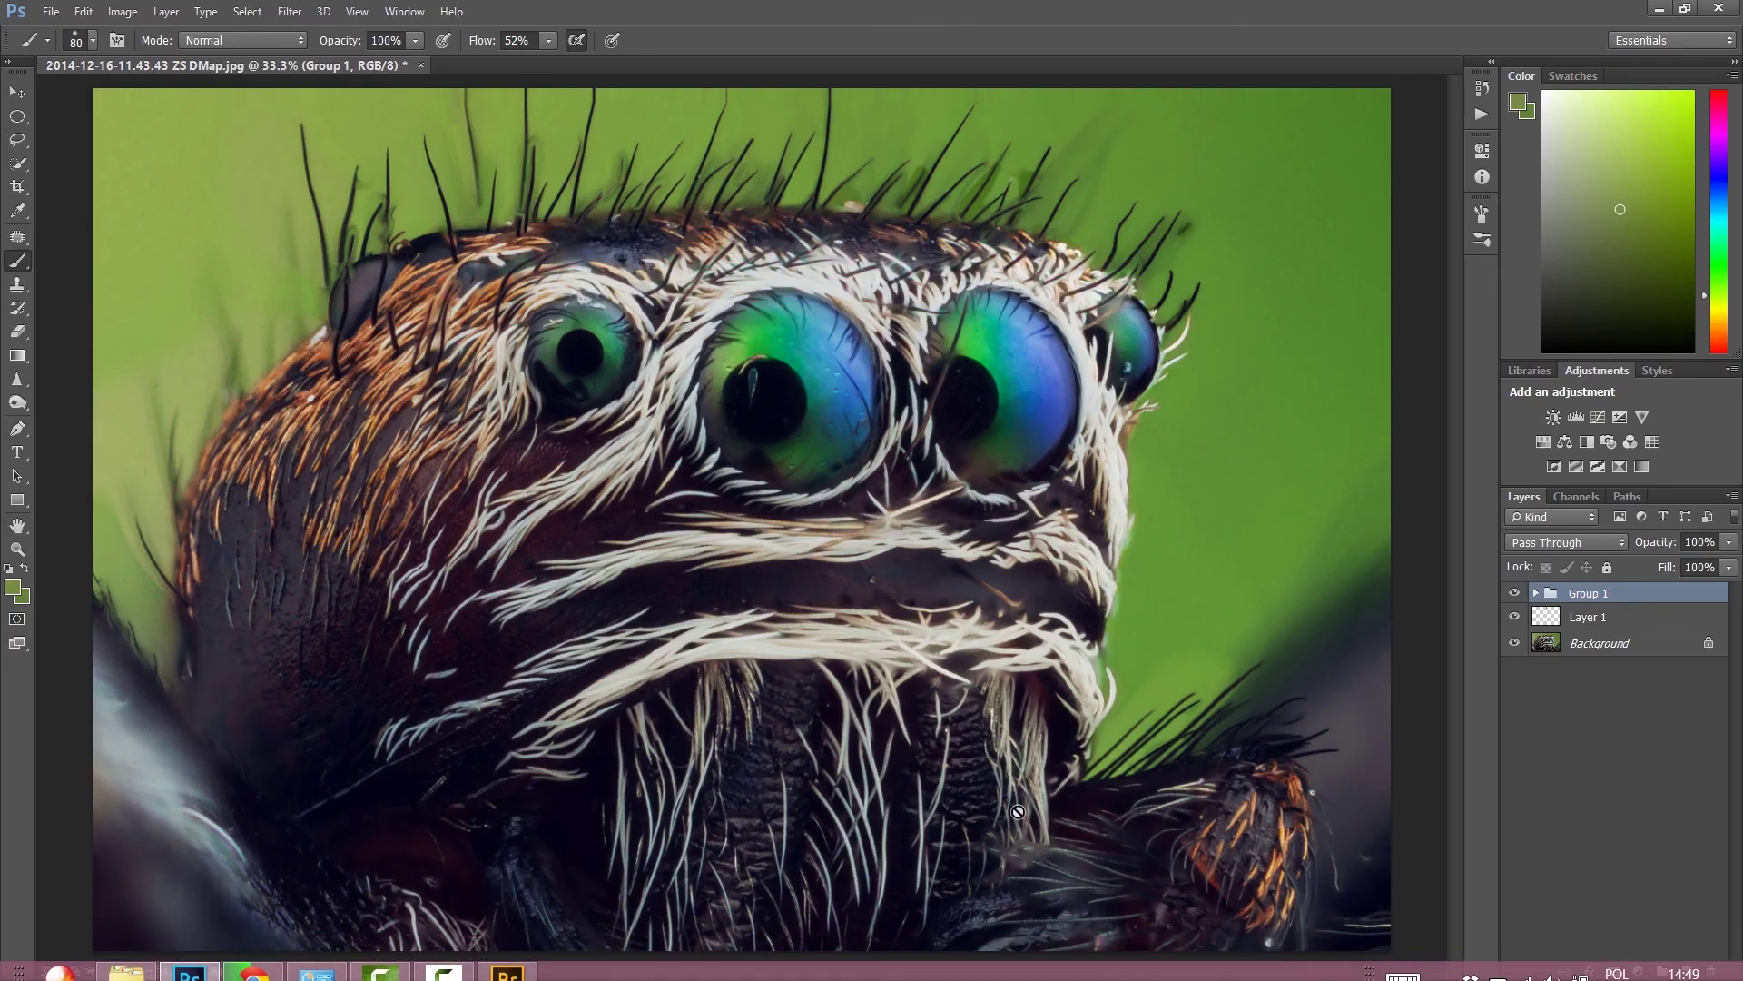